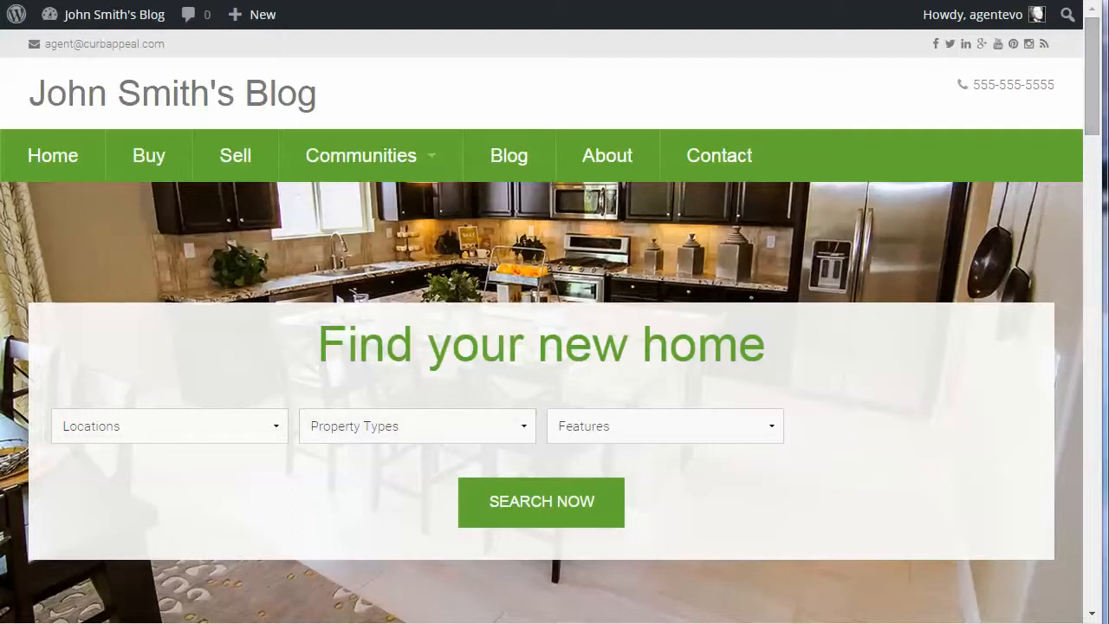
Step: Check the idxbroker-widgets and wplistings-widgets .wie files in the curb-appeal theme's xml folder, and close the folder windows
click(219, 616)
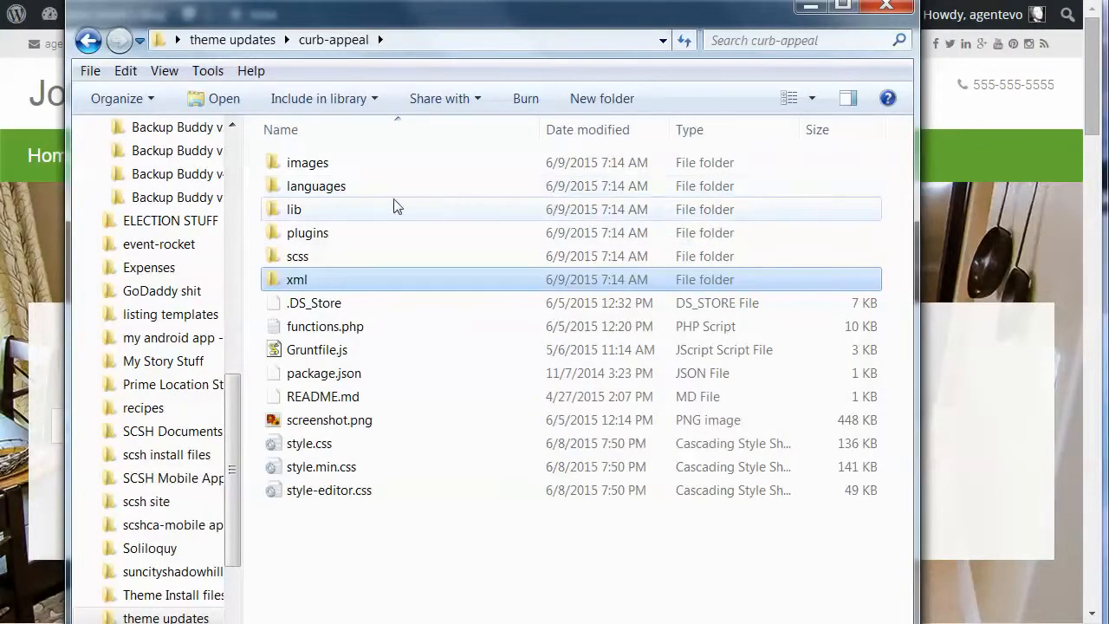
double_click(299, 280)
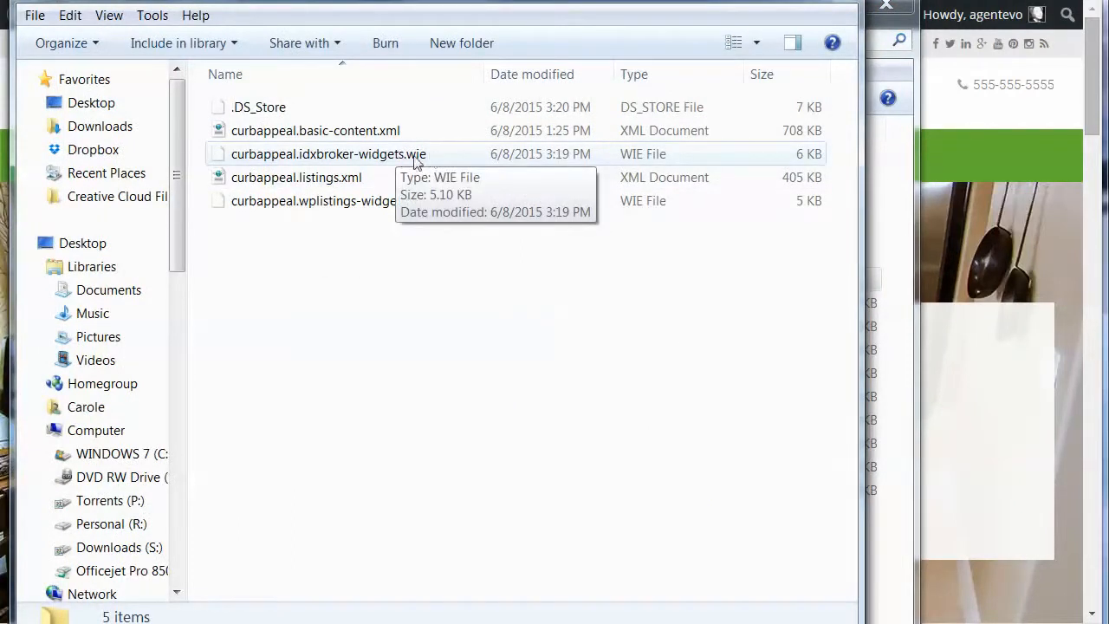
click(336, 160)
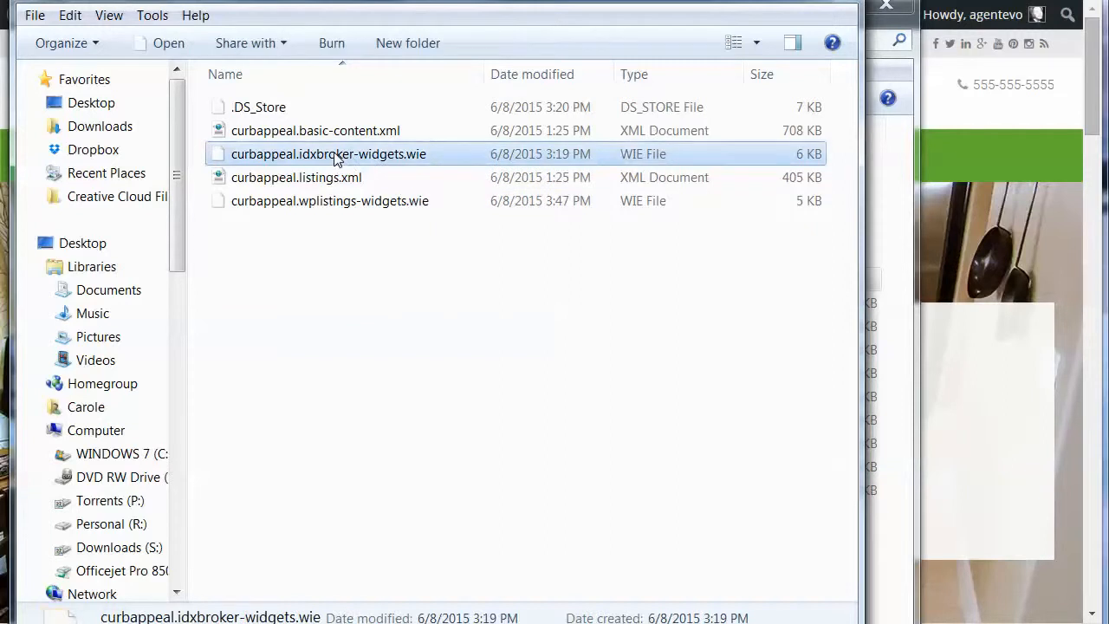
click(341, 209)
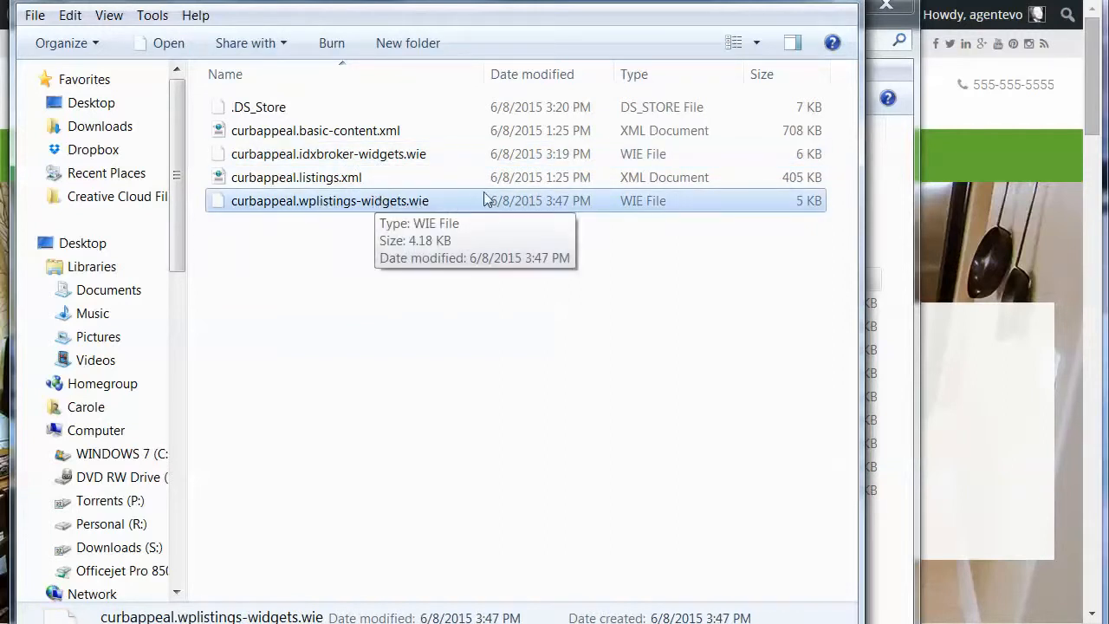
click(757, 2)
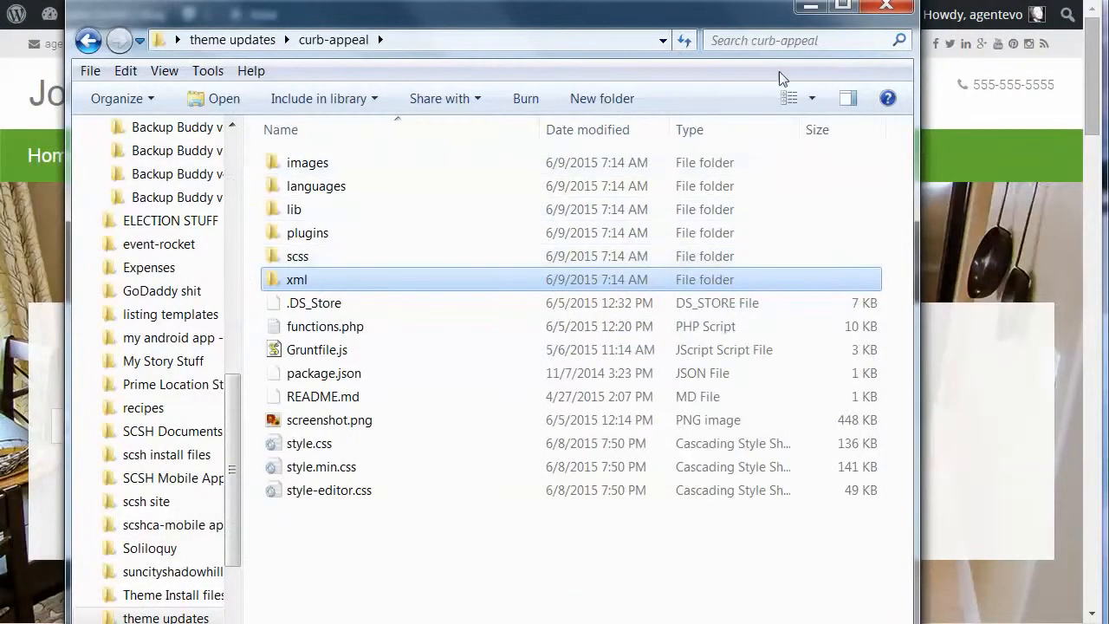
click(810, 9)
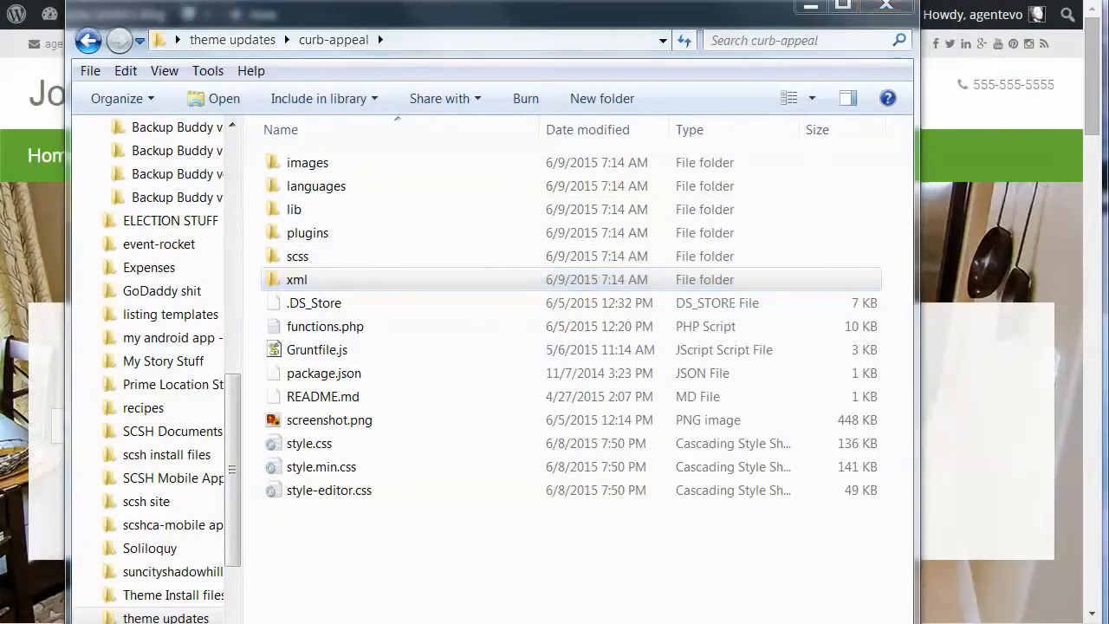
click(887, 5)
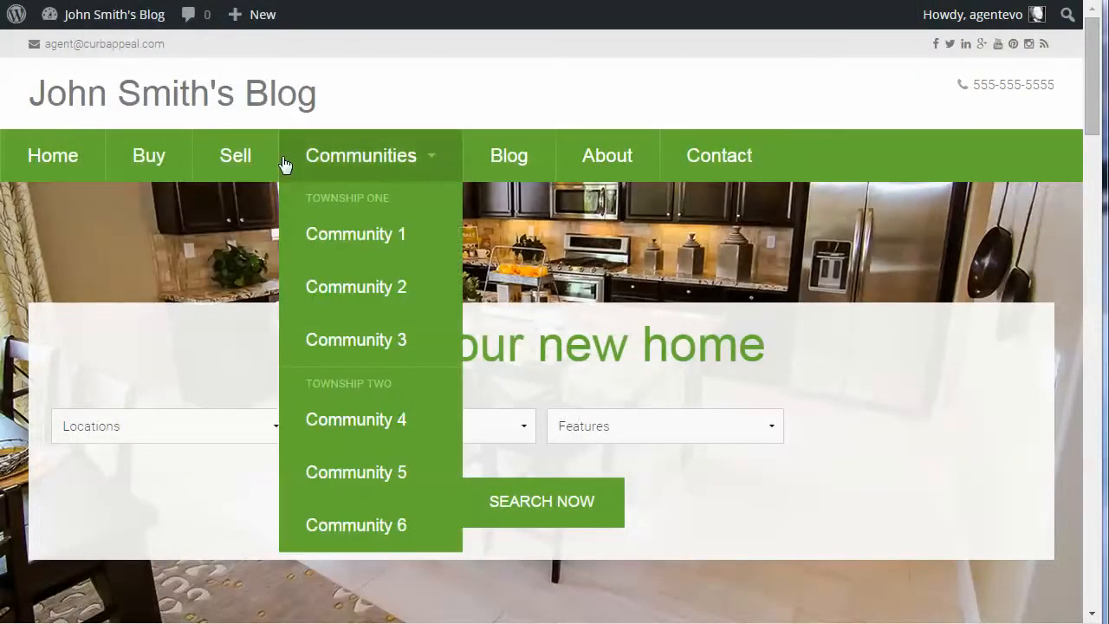
Step: Expand the Home Search area on the blog's Widgets page and locate WP Listings - Search among the available widgets
click(112, 0)
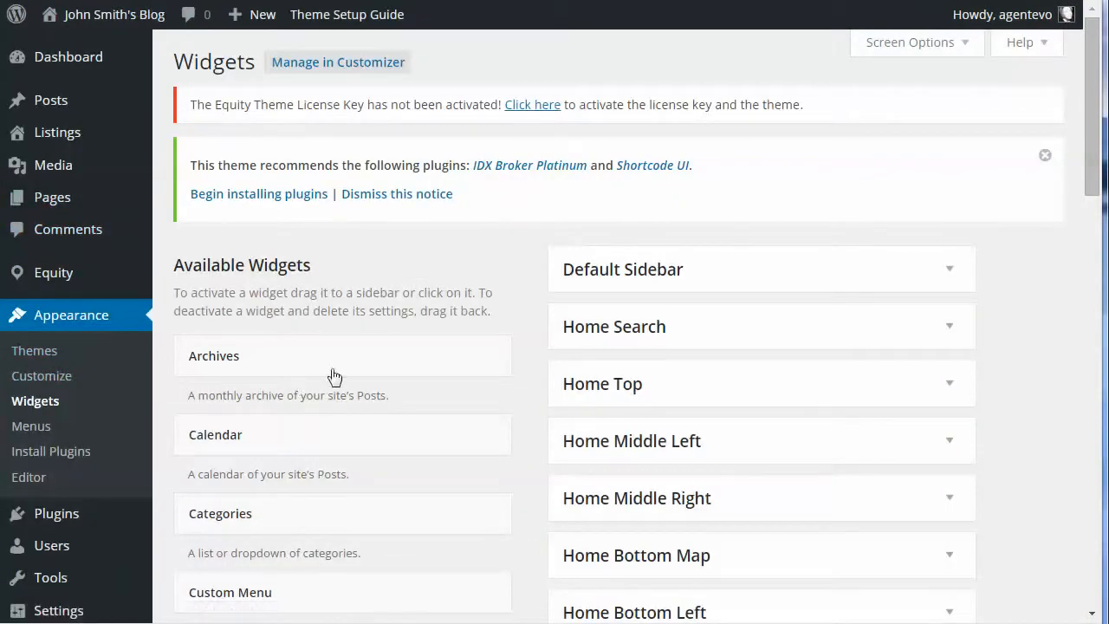
click(950, 329)
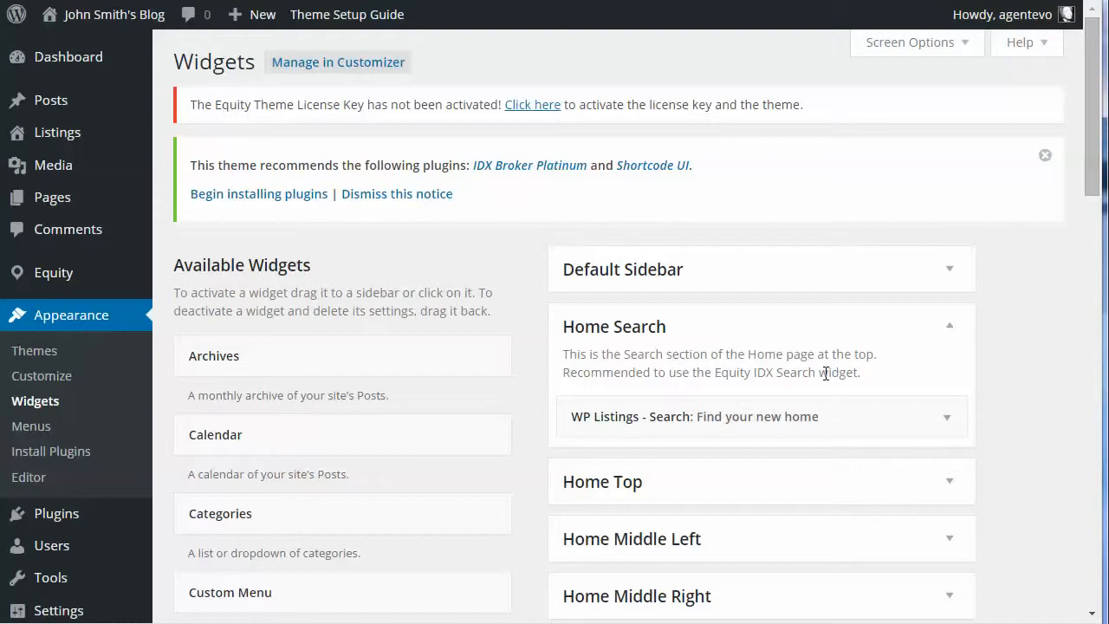
scroll(397, 433, down, 5)
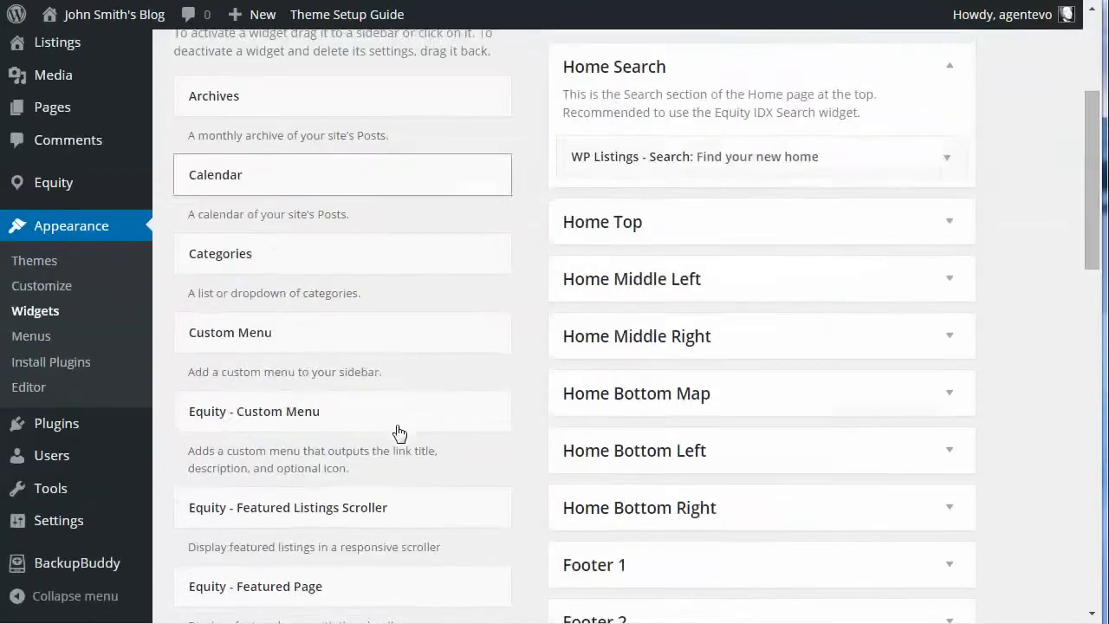
scroll(396, 433, down, 10)
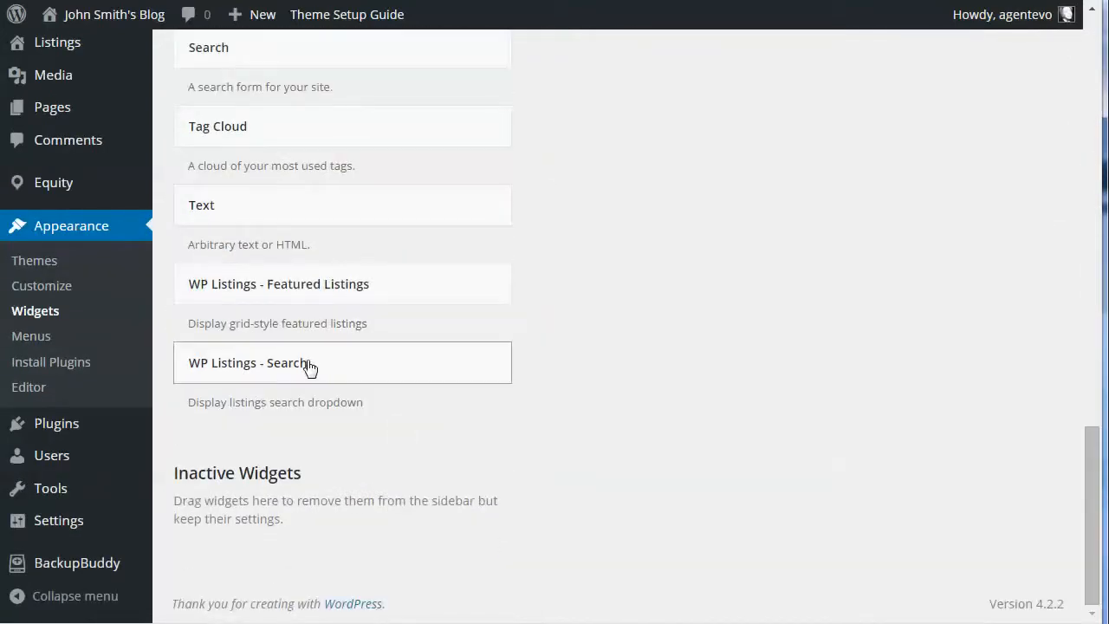
mouse_move(306, 369)
mouse_down()
mouse_move(344, 318)
mouse_move(310, 358)
mouse_up()
scroll(799, 300, up, 15)
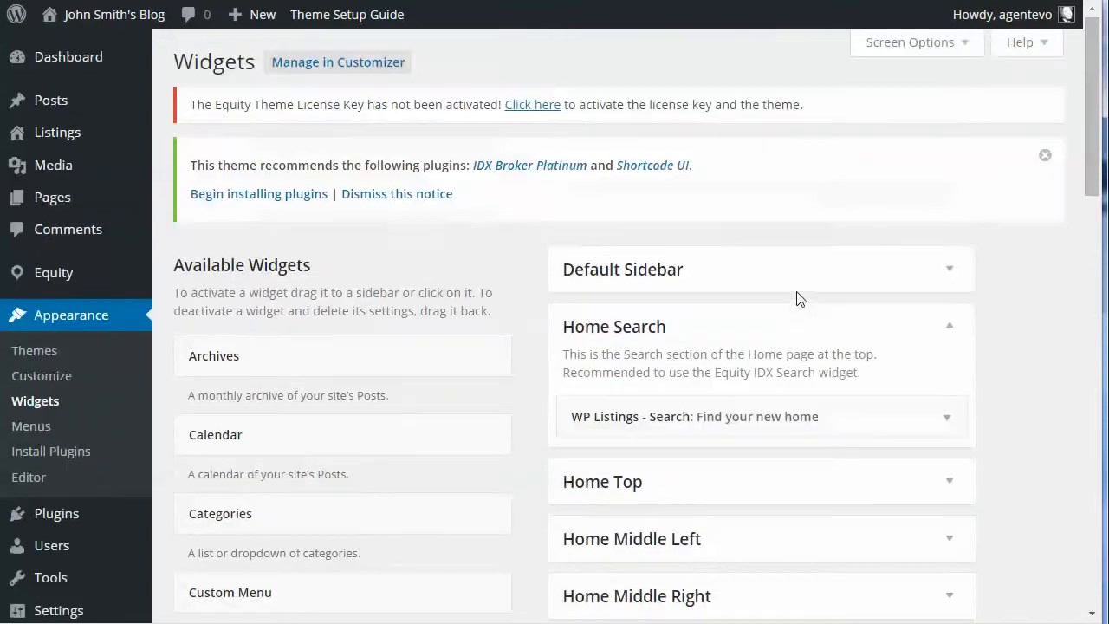
Step: Review the title and taxonomy options of the WP Listings - Search widget in Home Search and save the widget
click(949, 425)
scroll(985, 413, down, 3)
drag(755, 222, 559, 227)
click(676, 340)
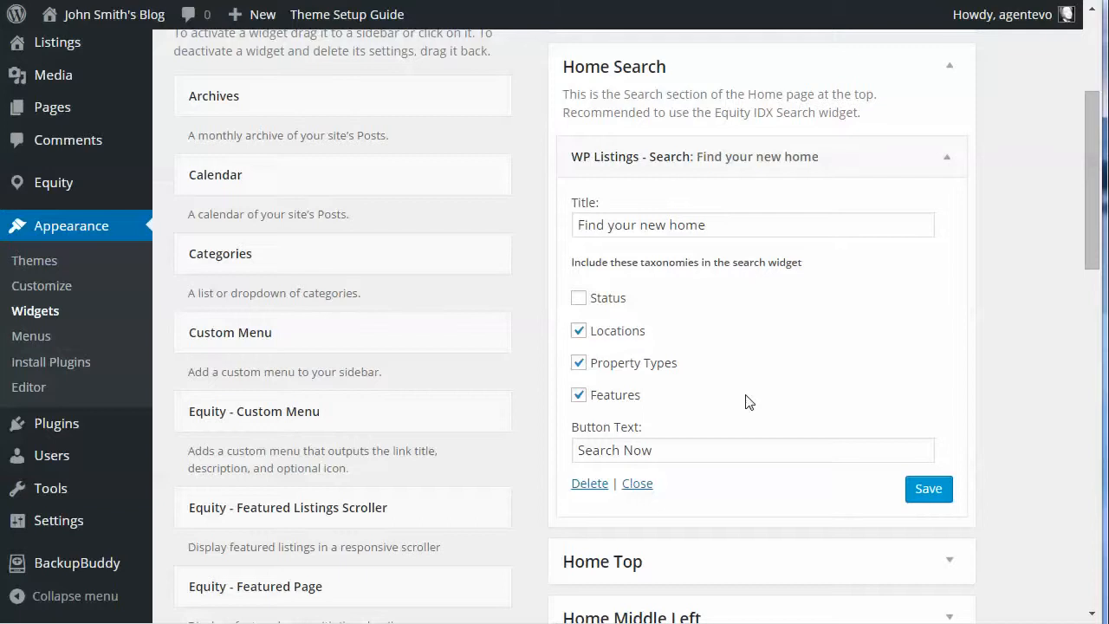
click(923, 491)
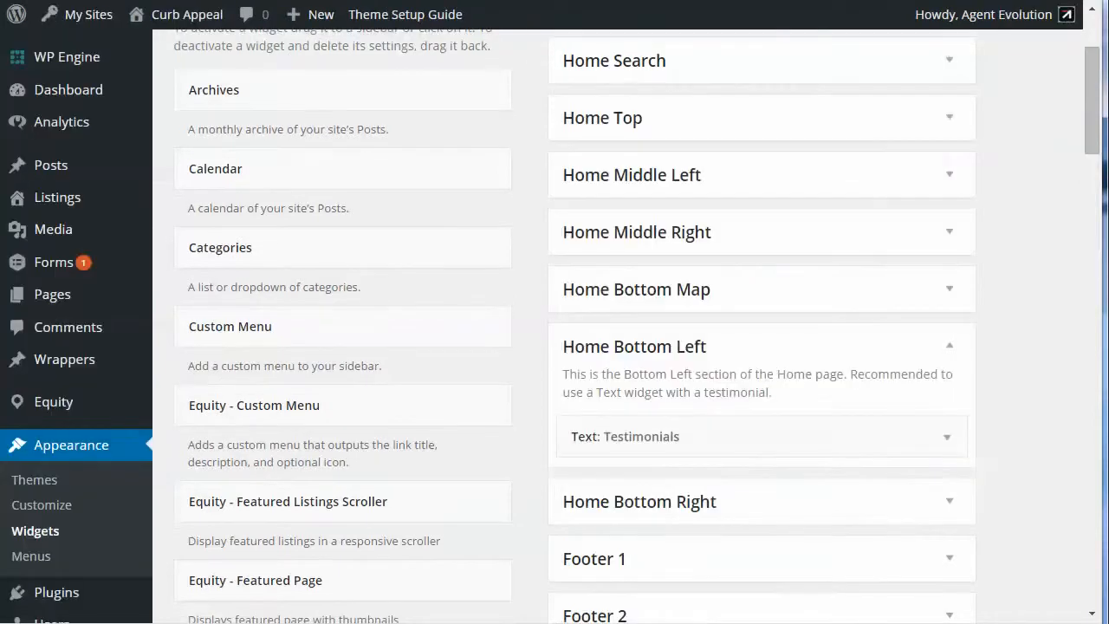
Step: Expand Home Search on the Curb Appeal demo site's Widgets page and locate Equity - IDX Quick Search among the available widgets
click(950, 62)
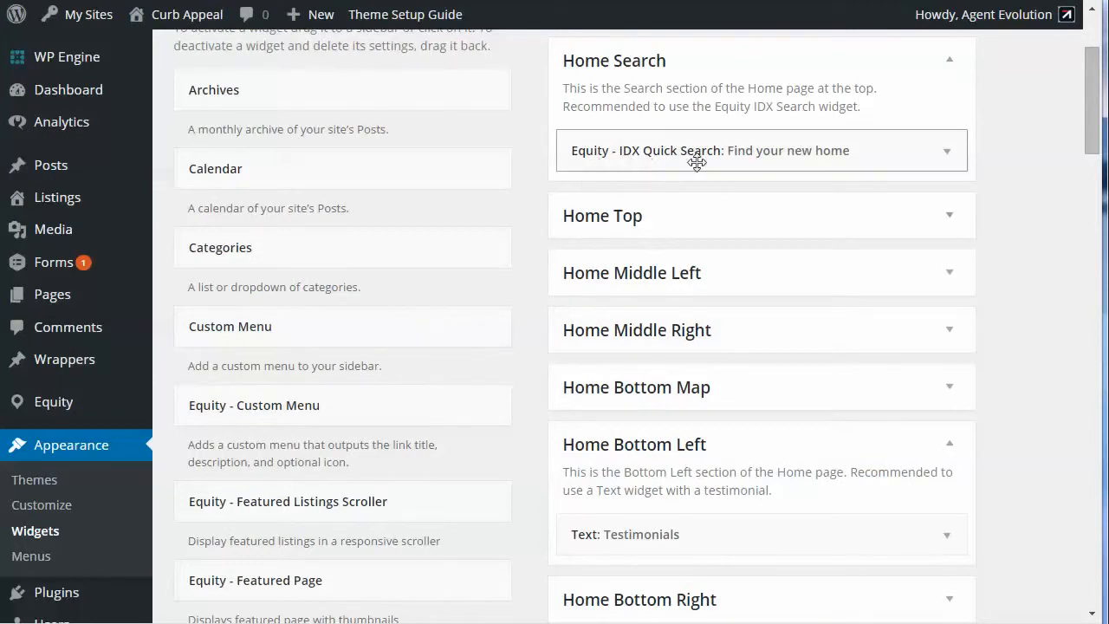
scroll(425, 396, down, 5)
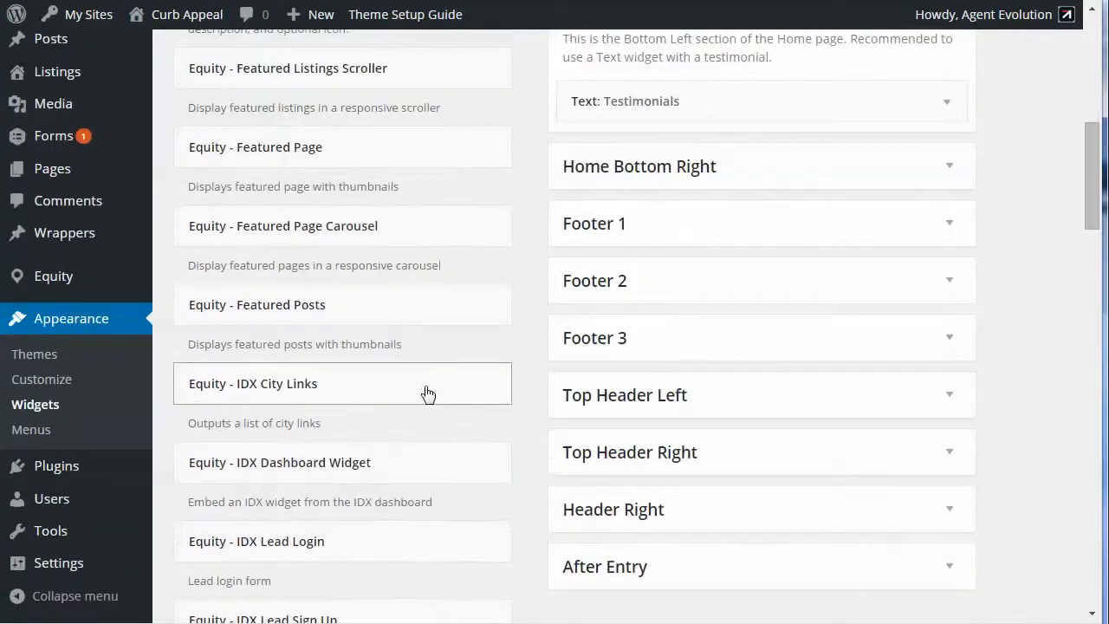
scroll(428, 394, down, 4)
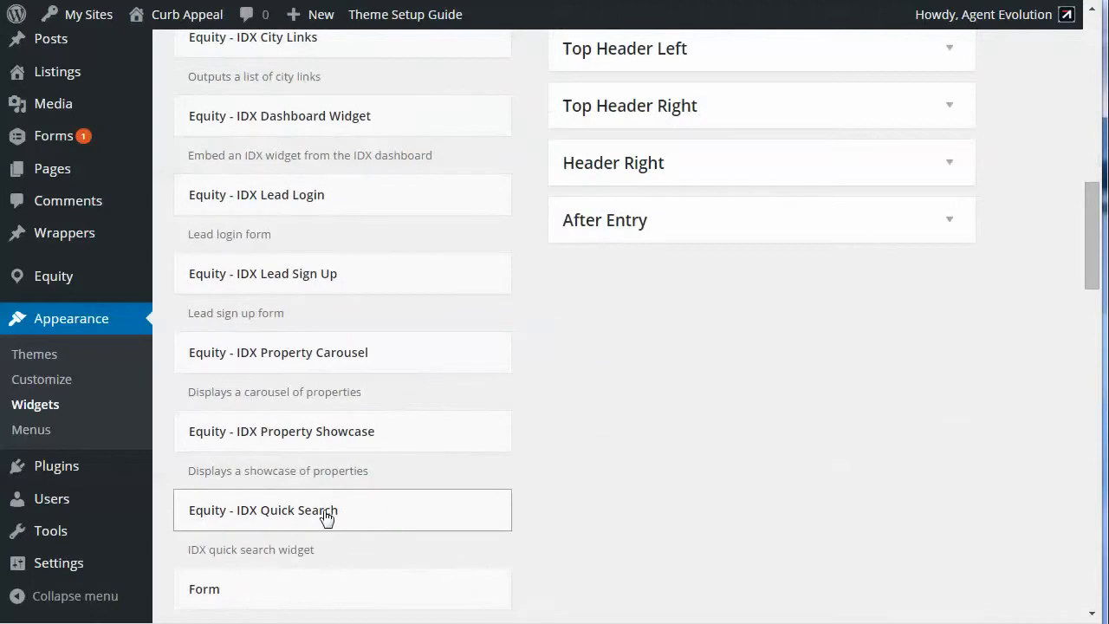
mouse_move(326, 517)
mouse_down()
mouse_move(411, 398)
mouse_move(338, 506)
mouse_up()
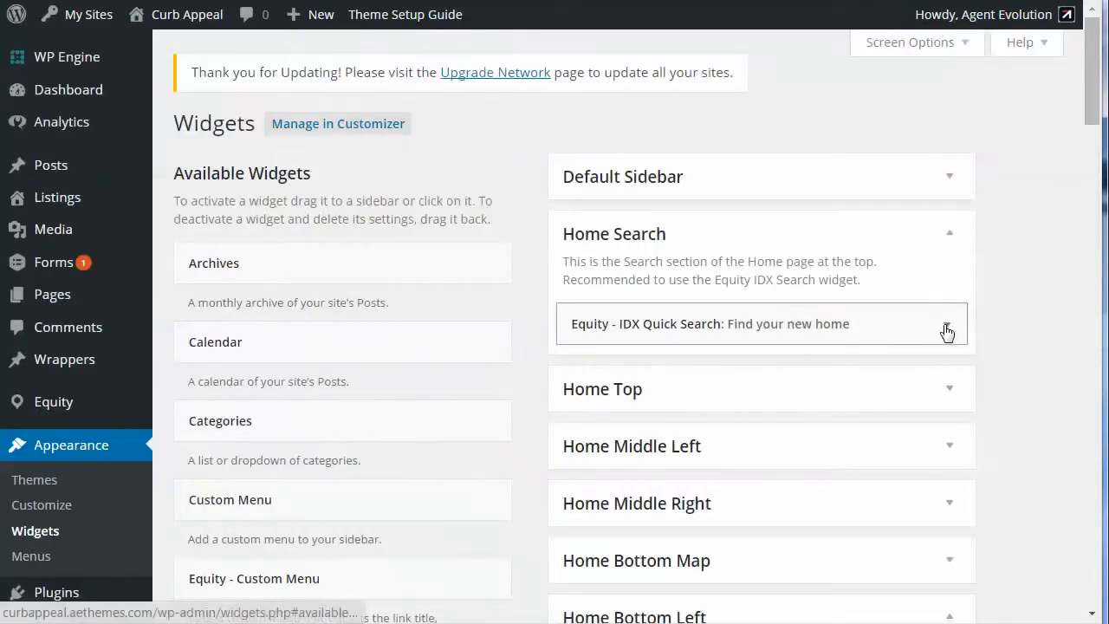
Step: Open the Equity - IDX Quick Search widget in Home Search and examine its title and city list options
click(947, 330)
scroll(948, 332, down, 3)
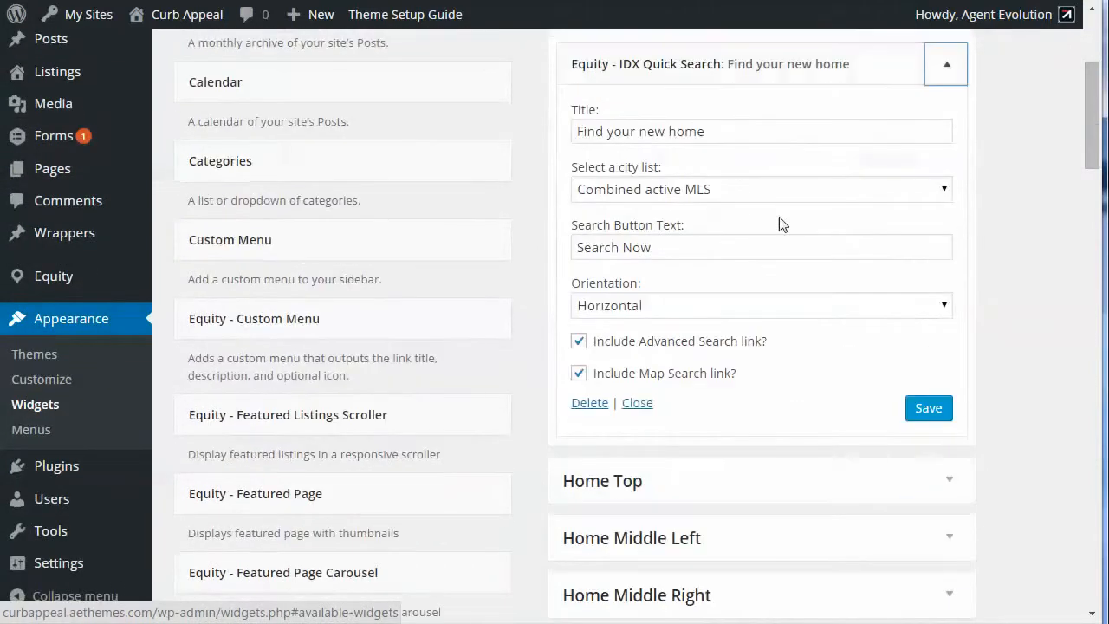
drag(718, 131, 569, 130)
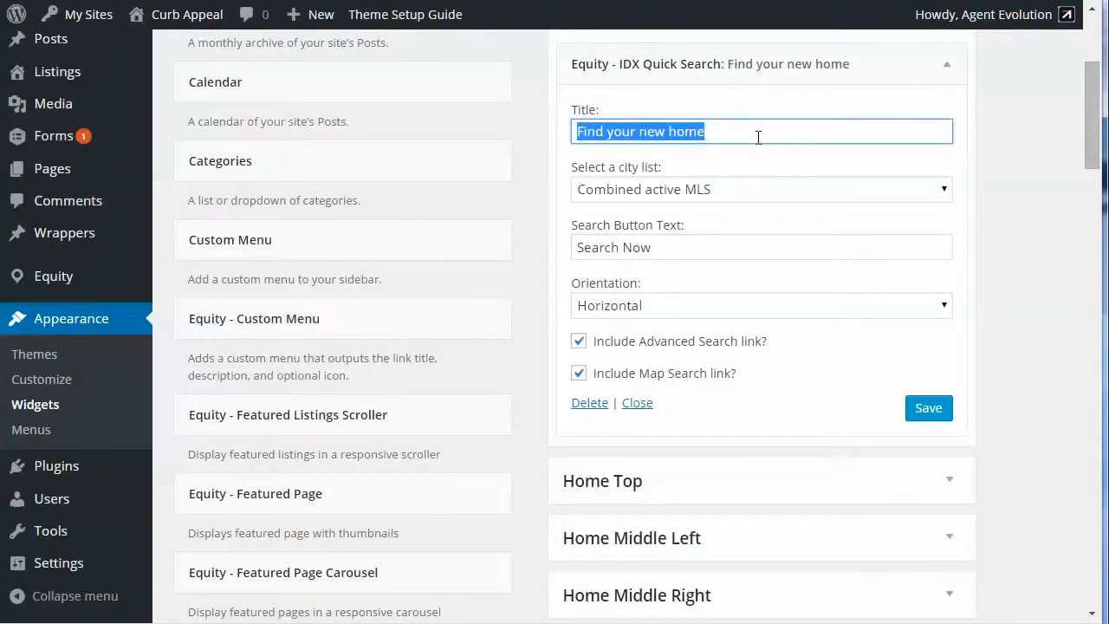
click(760, 191)
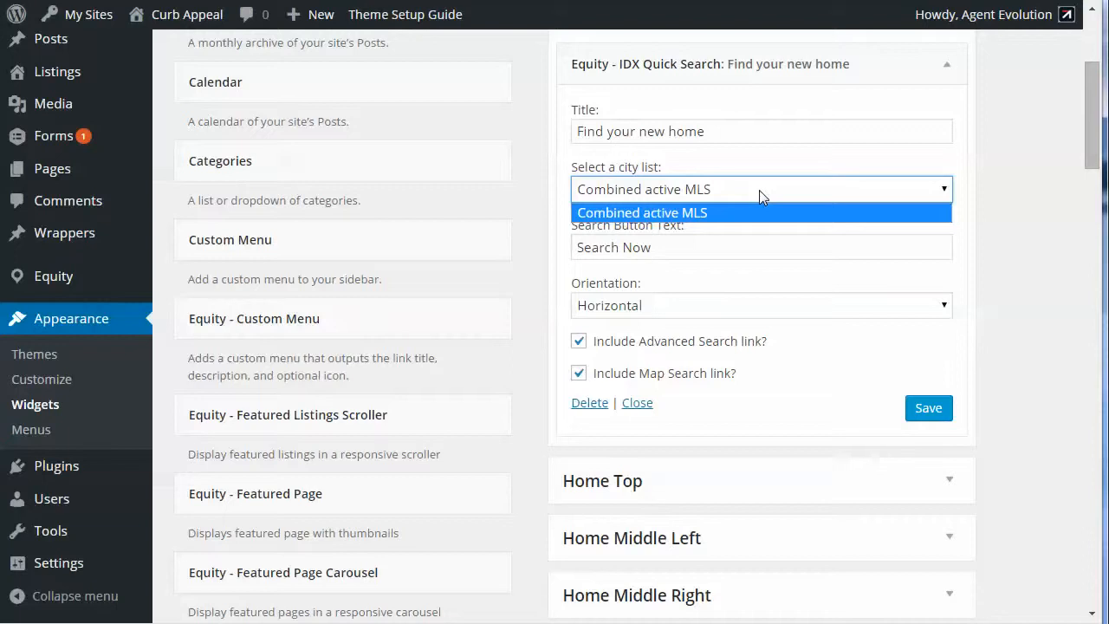
click(759, 191)
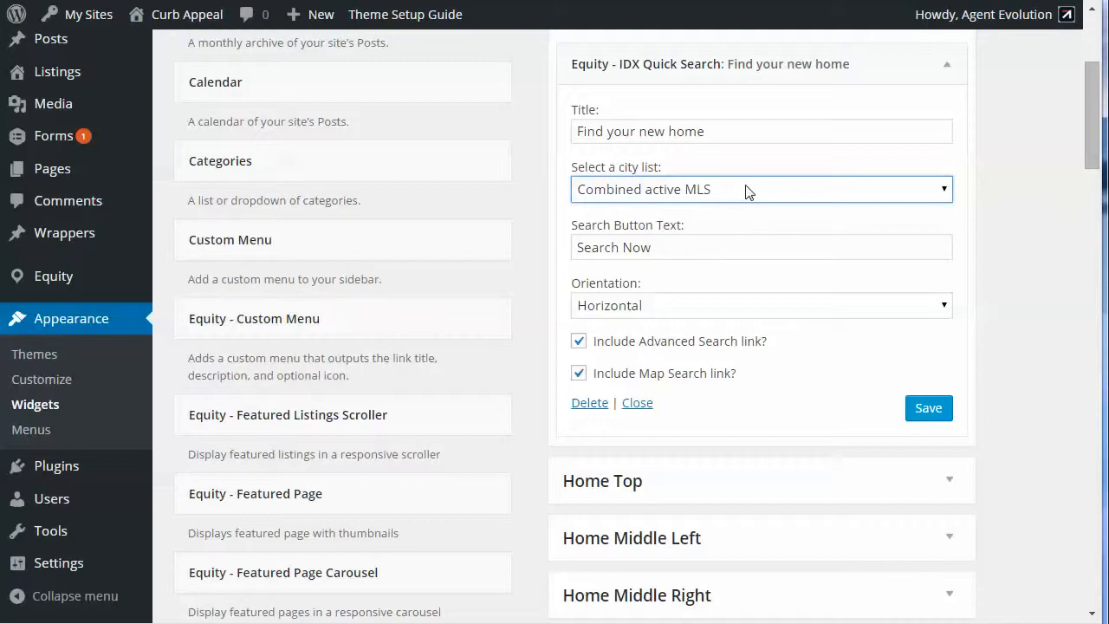
click(705, 190)
click(705, 191)
Step: Check the IDX Quick Search widget's search button text and orientation options, keeping the orientation Horizontal
click(693, 248)
drag(677, 251, 564, 248)
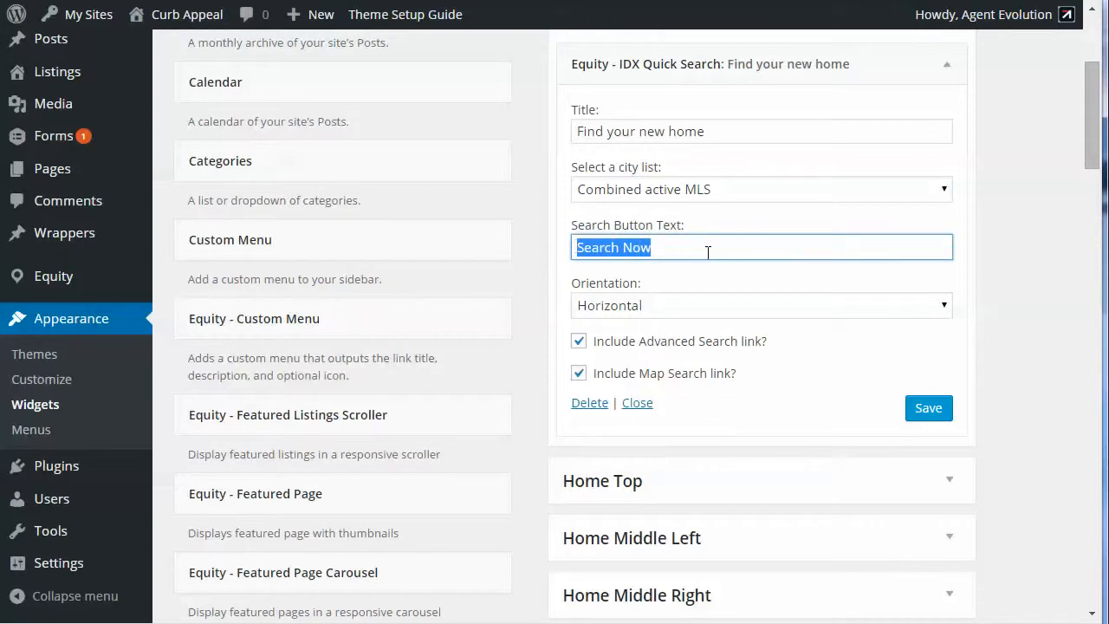
click(672, 308)
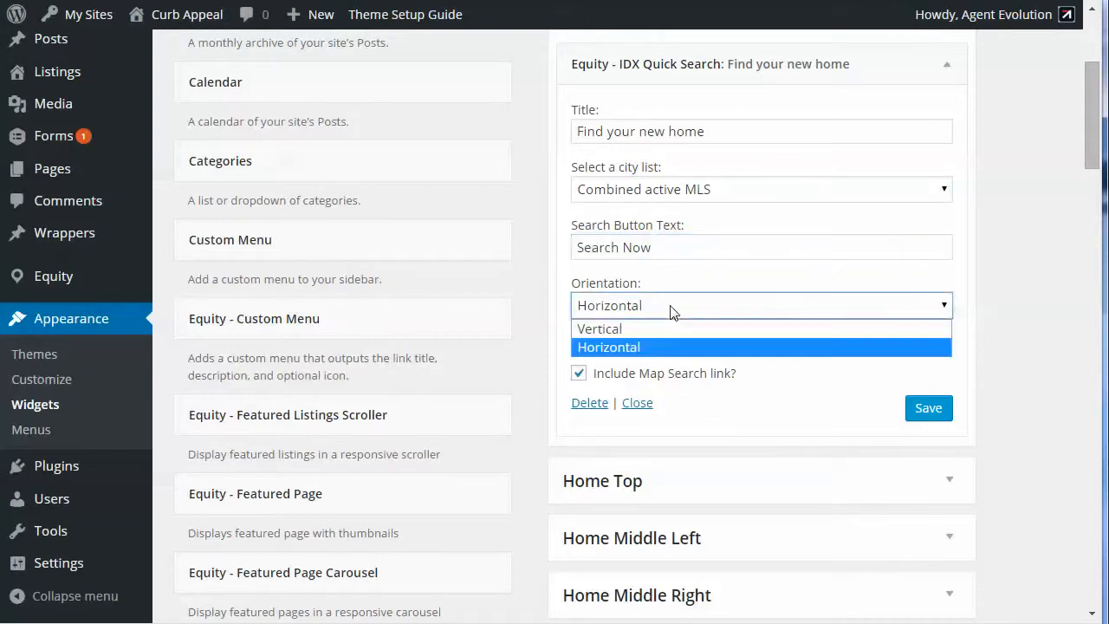
click(667, 350)
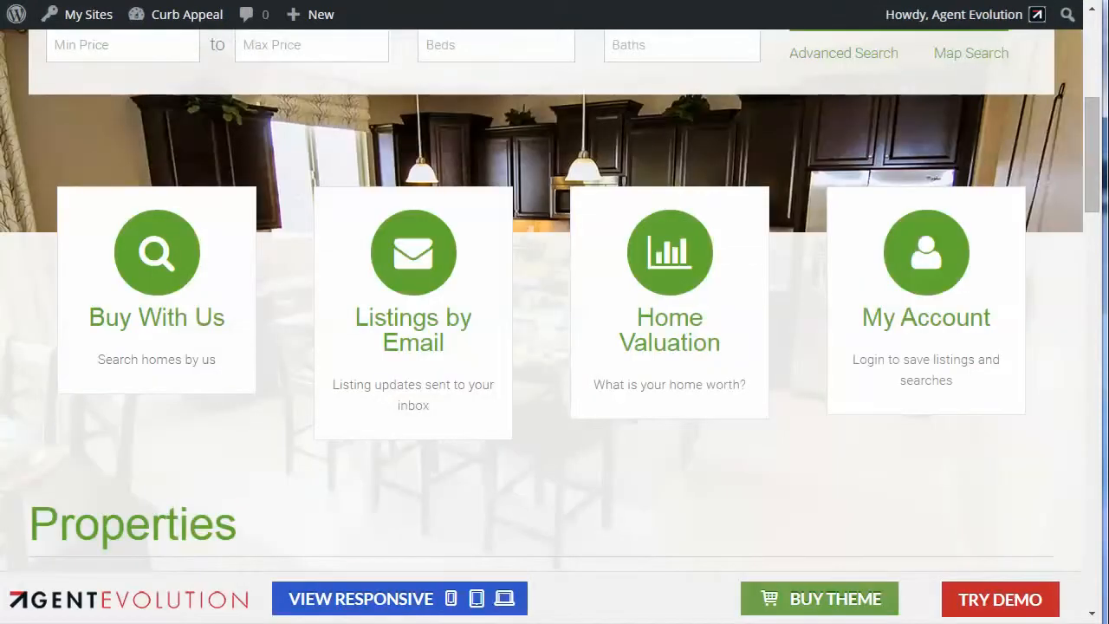
Step: Examine the search section on the Curb Appeal demo home page, including its heading and city choices
scroll(694, 172, up, 4)
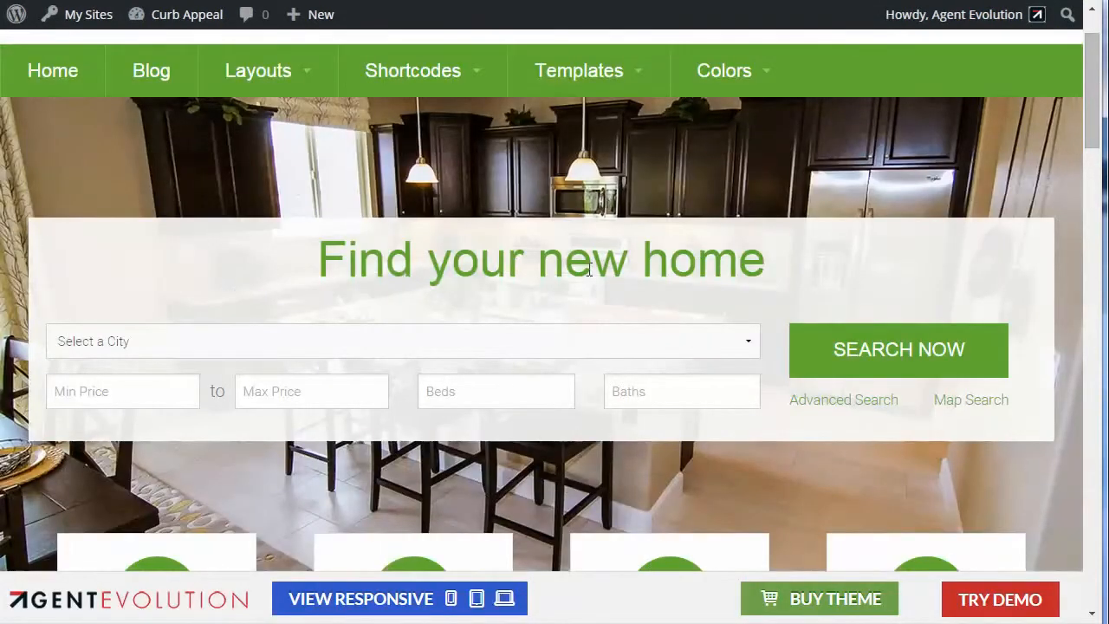
drag(316, 260, 790, 263)
click(342, 340)
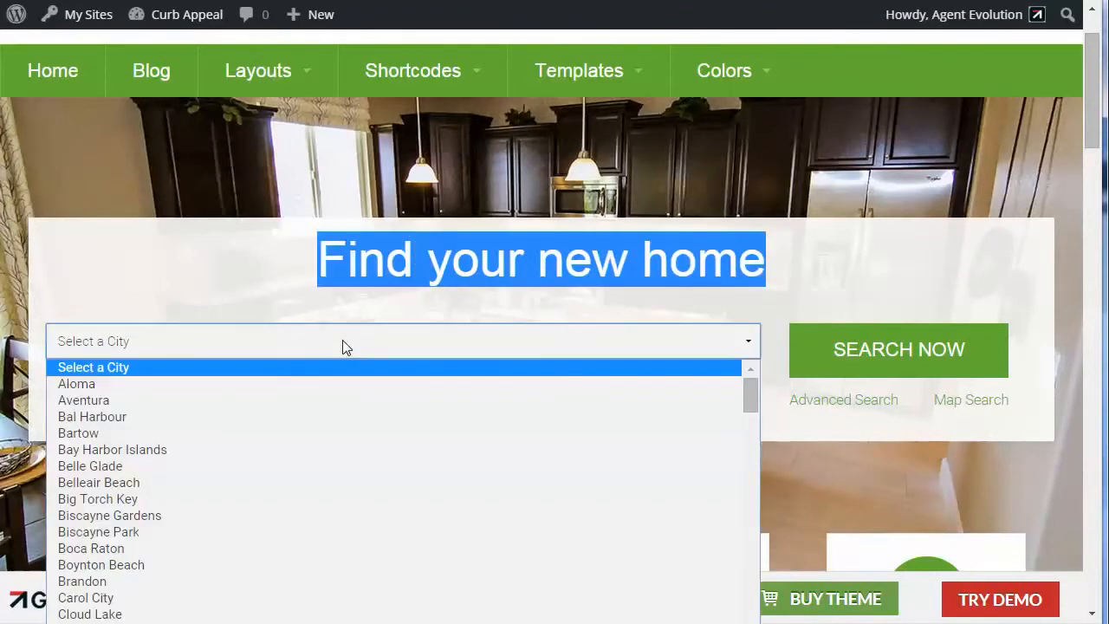
click(247, 283)
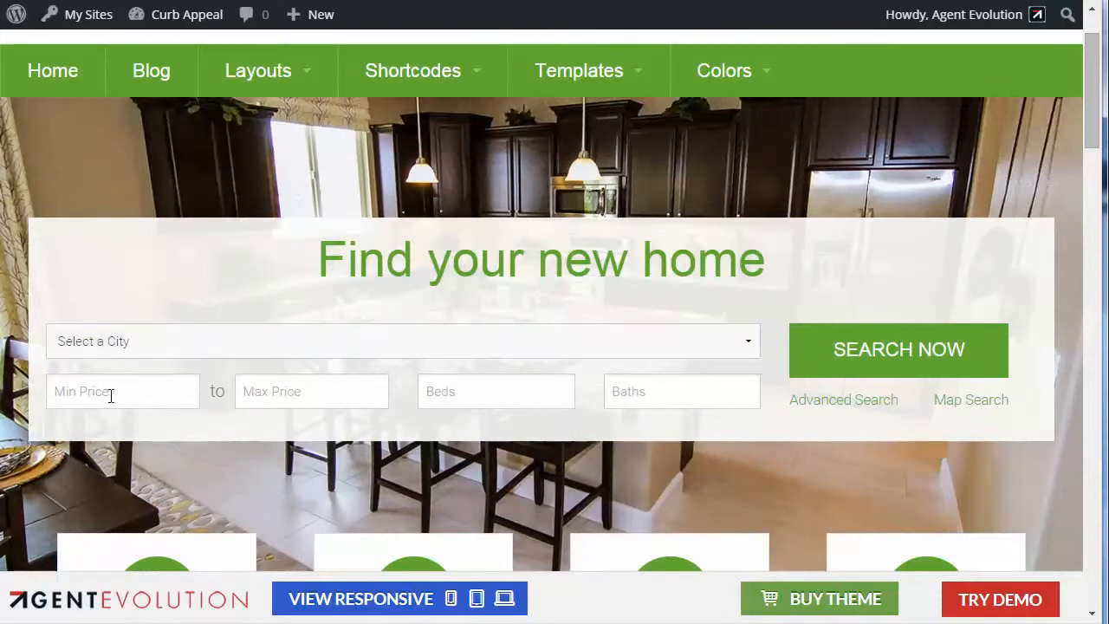
scroll(665, 394, up, 1)
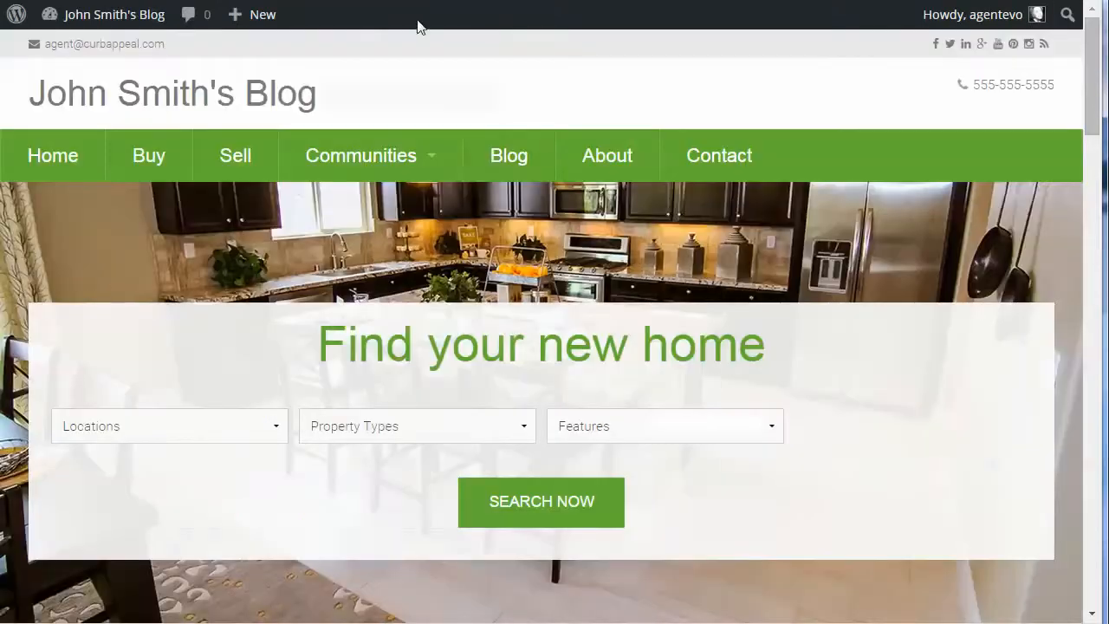
Step: Collapse the blog's WP Listings - Search widget, and open the Text widget in Home Top to read its icon box shortcodes
scroll(755, 408, down, 5)
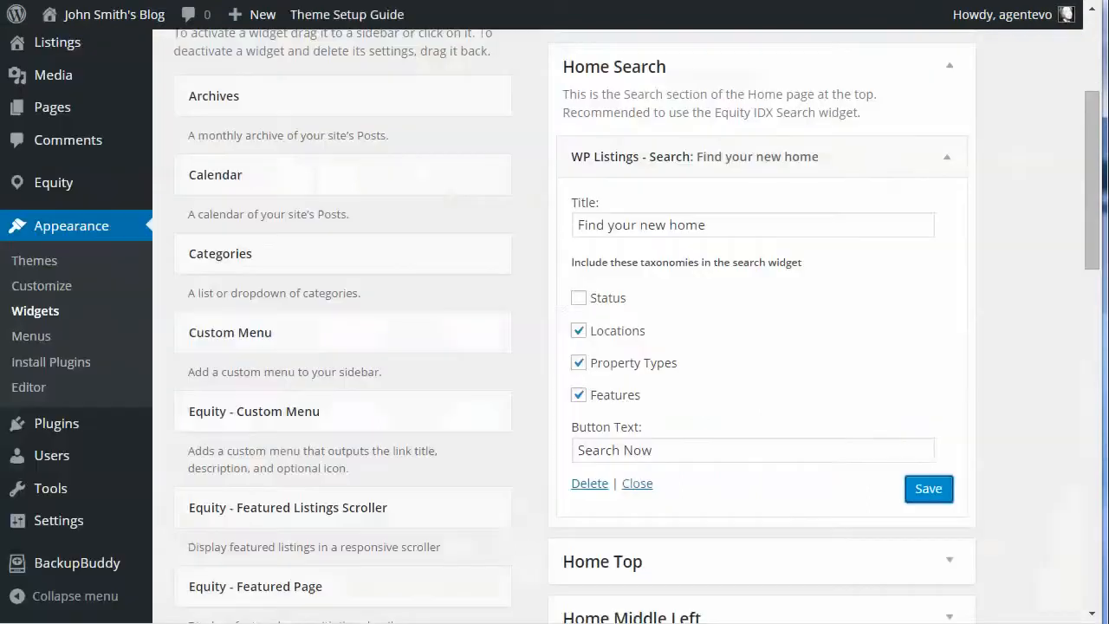
click(944, 161)
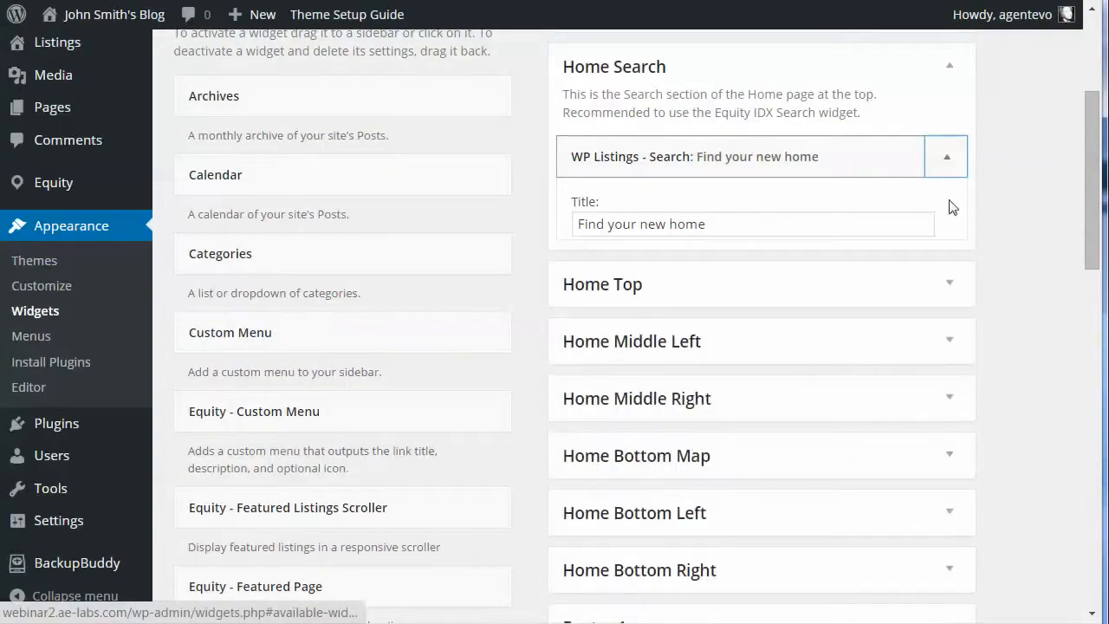
click(948, 223)
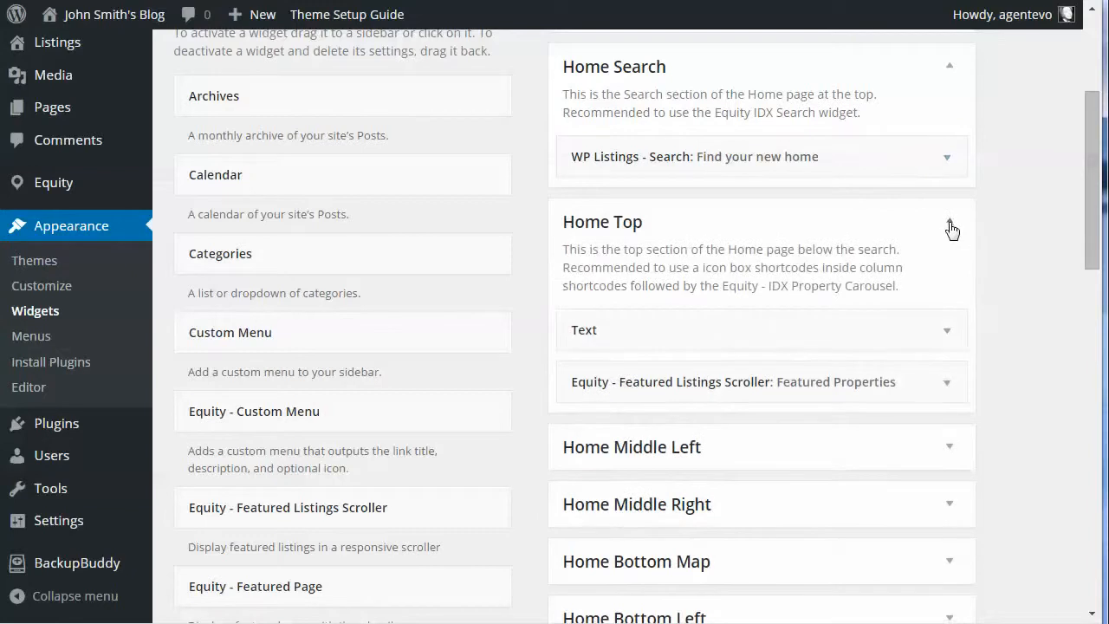
click(949, 335)
scroll(951, 336, down, 5)
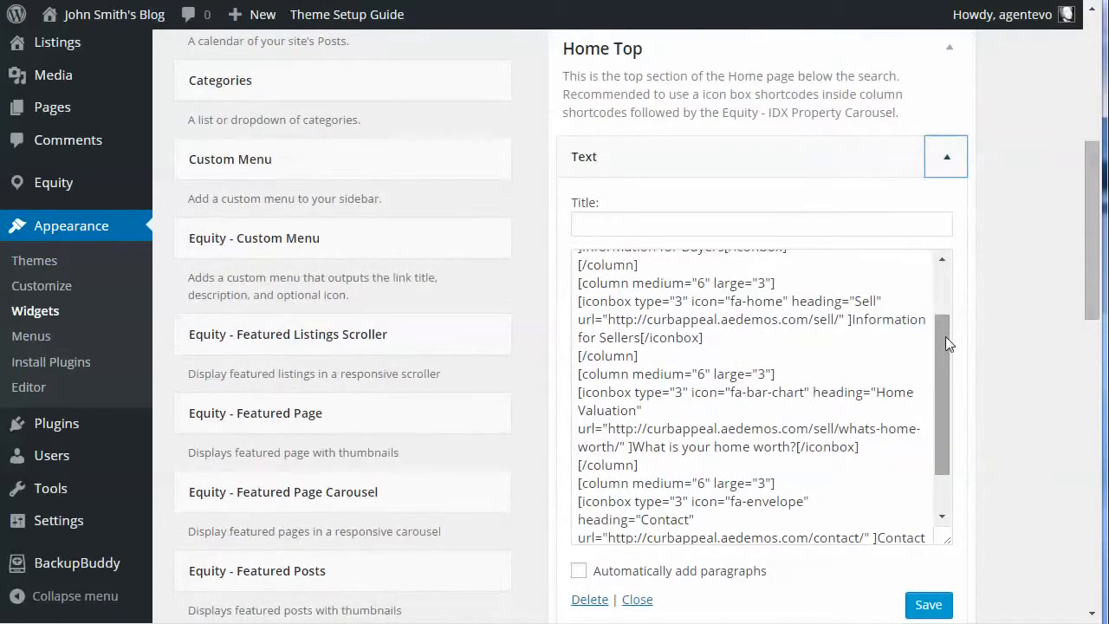
drag(945, 336, 957, 276)
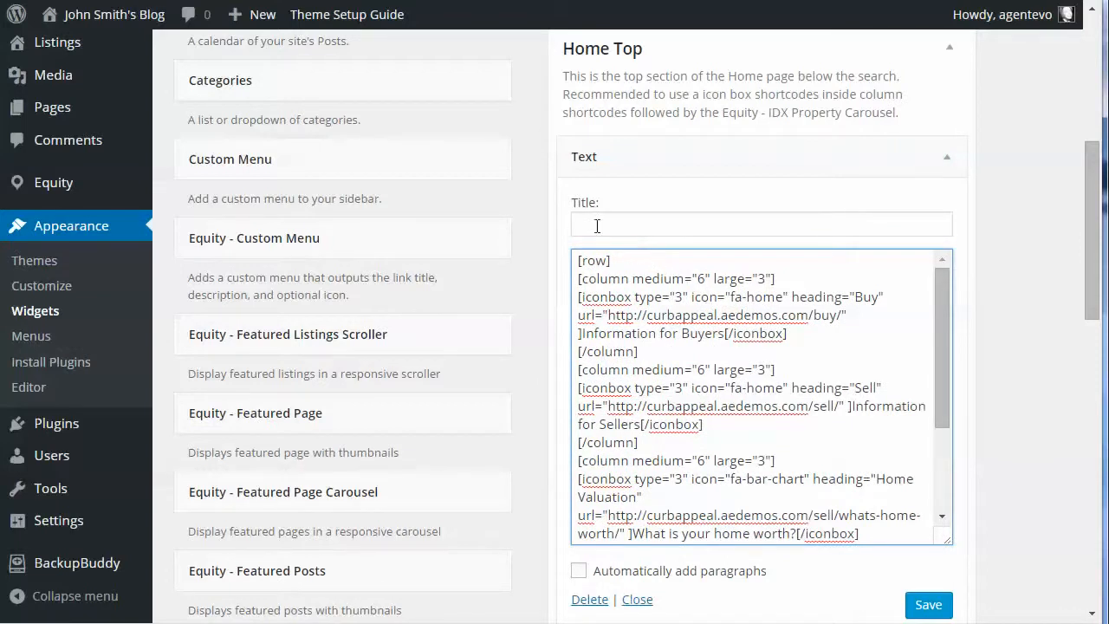
Step: Open the Theme Setup Guide separately from the Widgets page and bring up its Shortcodes document
right_click(336, 19)
click(418, 28)
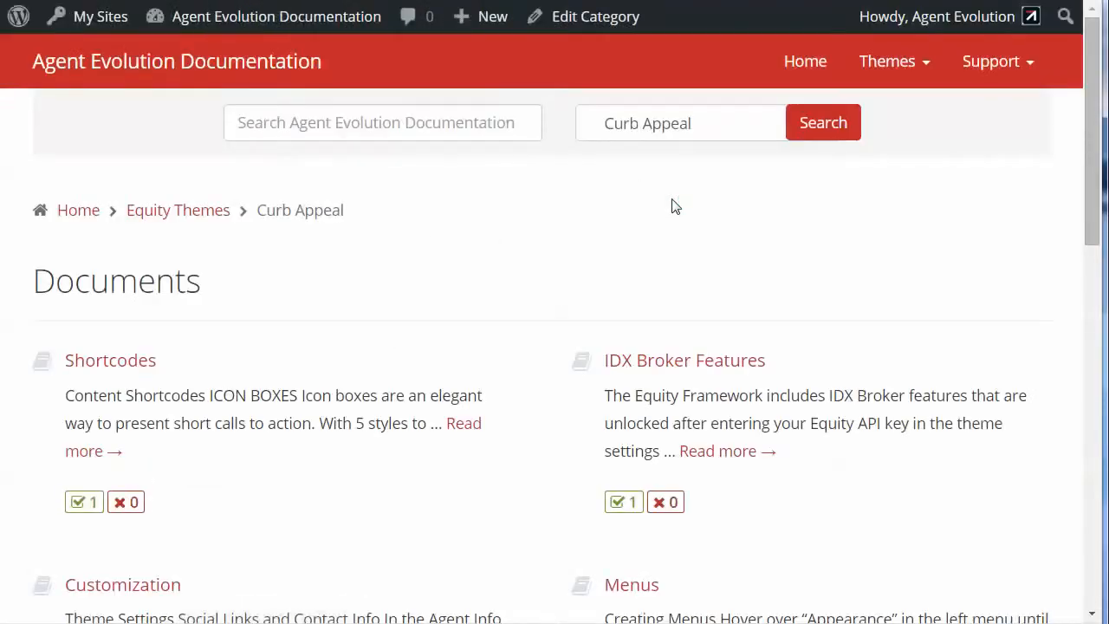
click(124, 362)
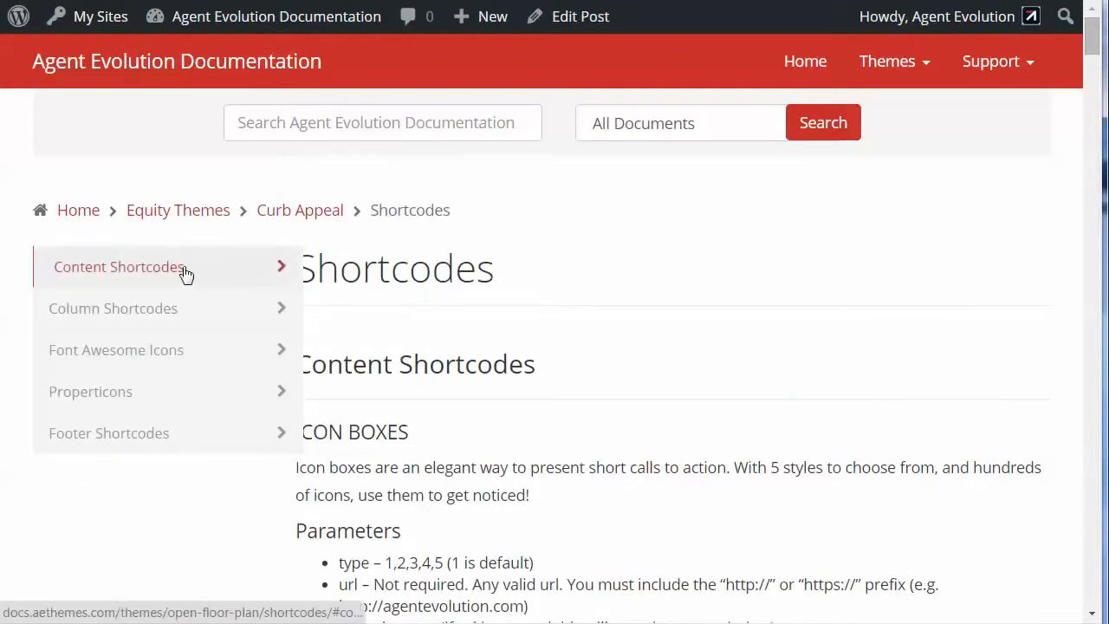
Step: Open the Column Shortcodes documentation, and compare it with the row and column shortcodes in the blog's Home Top Text widget
click(146, 310)
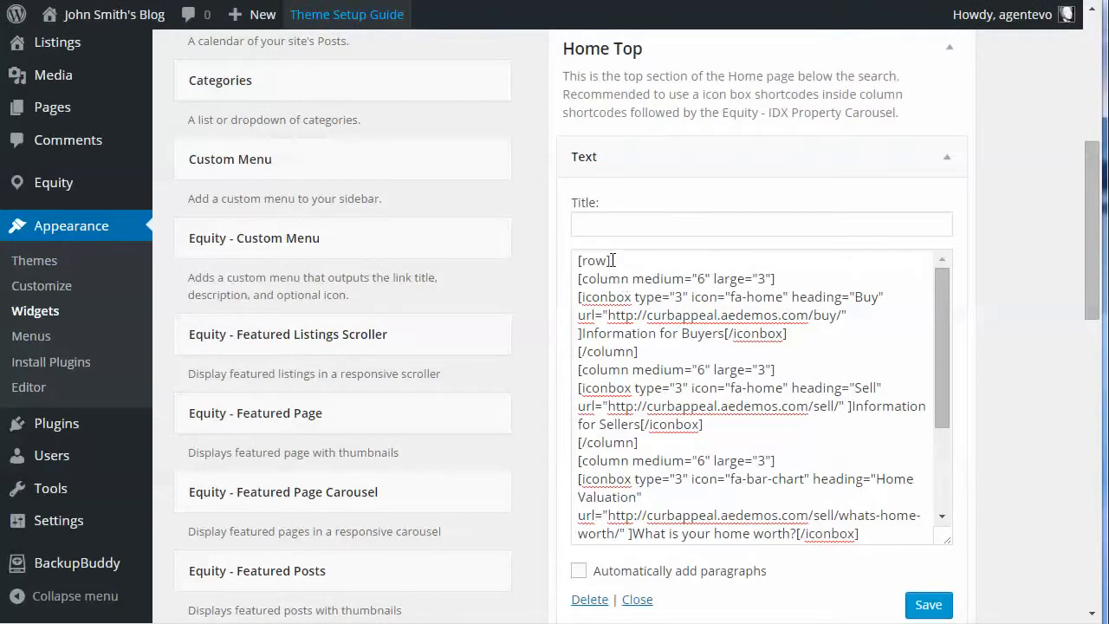
drag(612, 260, 576, 259)
drag(942, 392, 936, 496)
scroll(938, 291, up, 1)
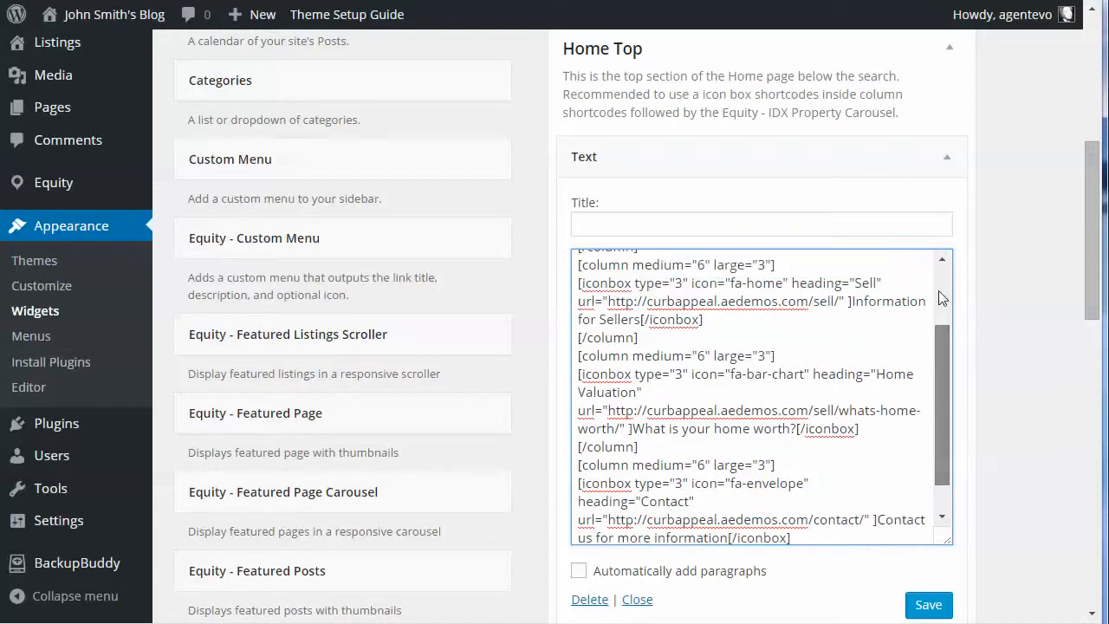
scroll(942, 297, up, 2)
Step: Examine the icon, heading and URL parameters of each icon box shortcode in the blog's Home Top Text widget
click(628, 297)
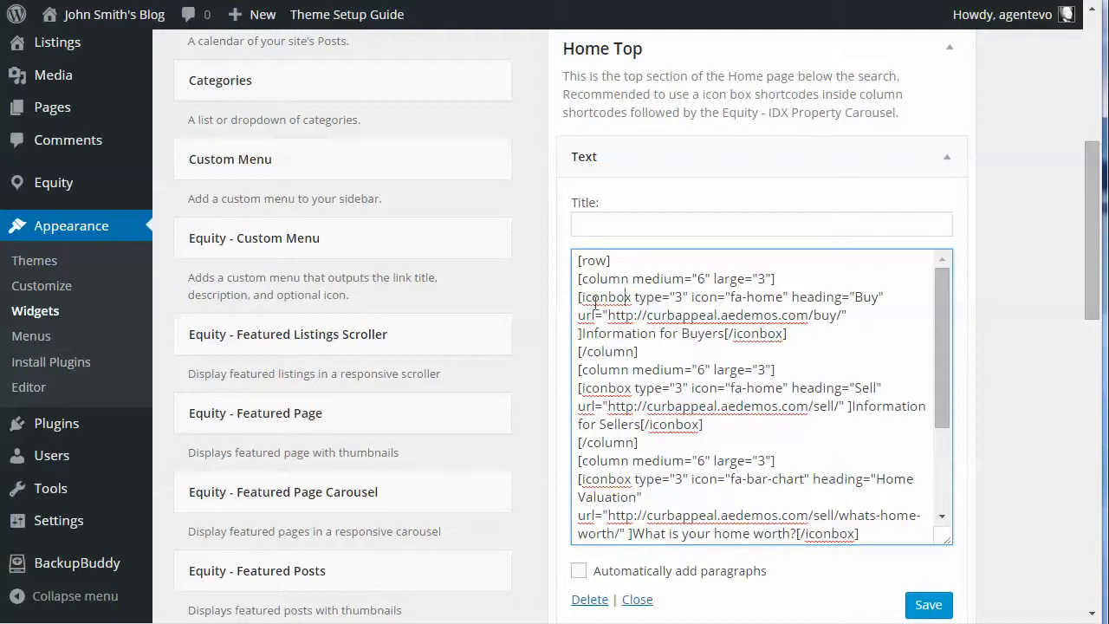
drag(575, 297, 784, 299)
click(722, 297)
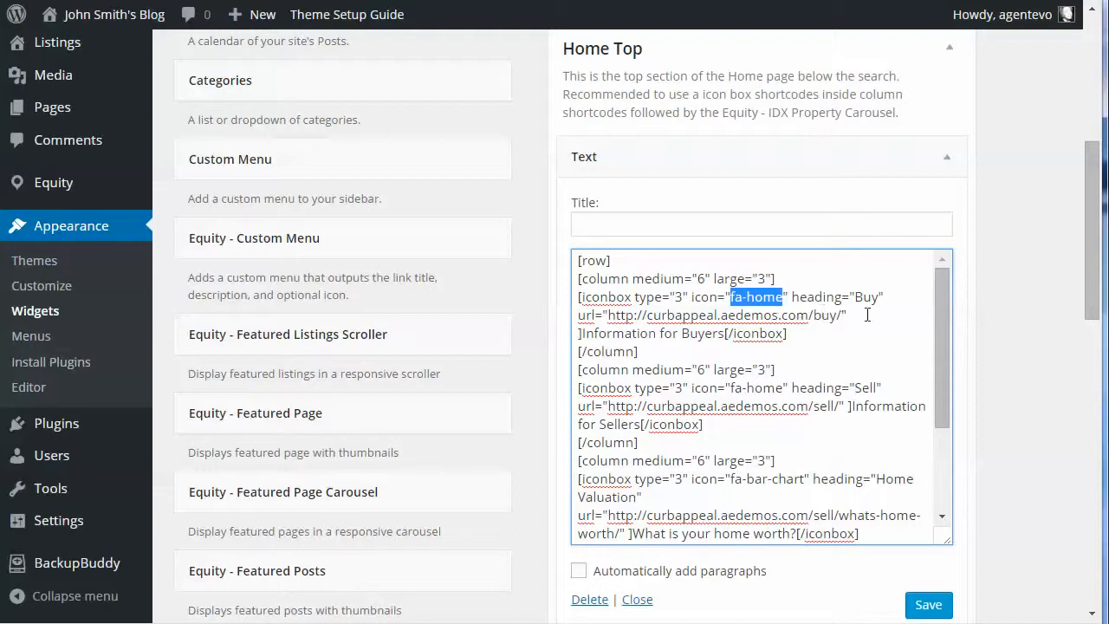
drag(609, 316, 843, 316)
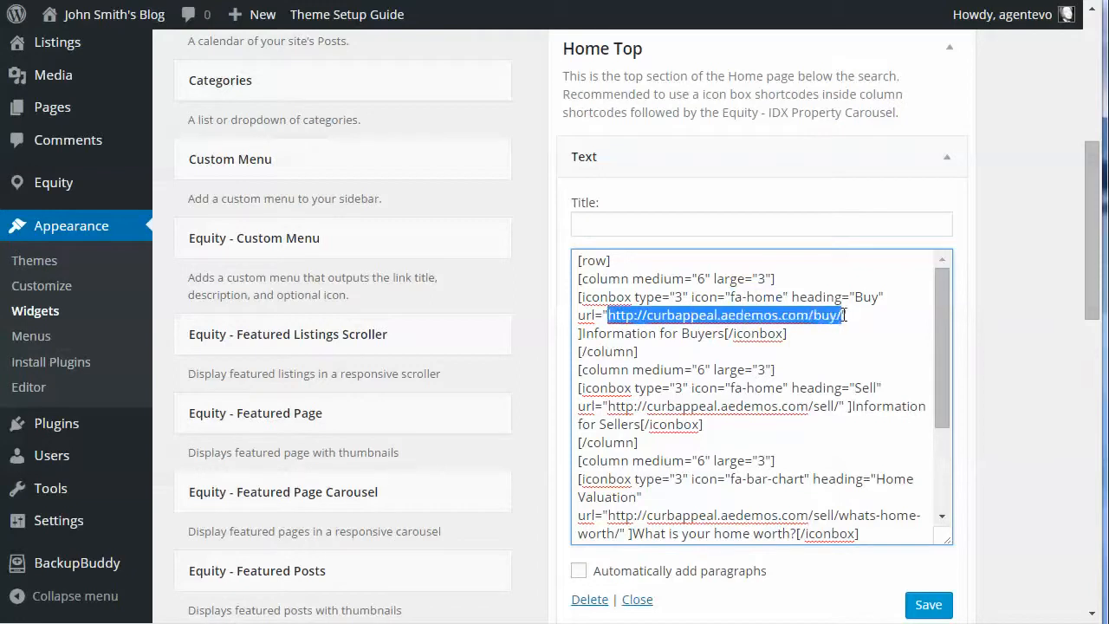
click(843, 316)
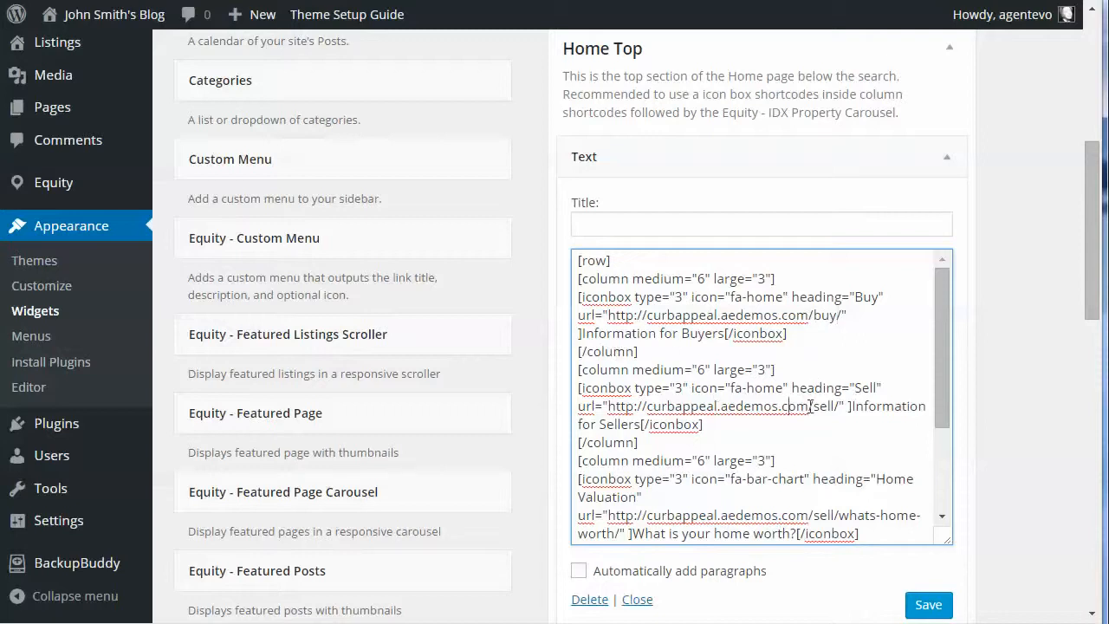
scroll(807, 415, down, 3)
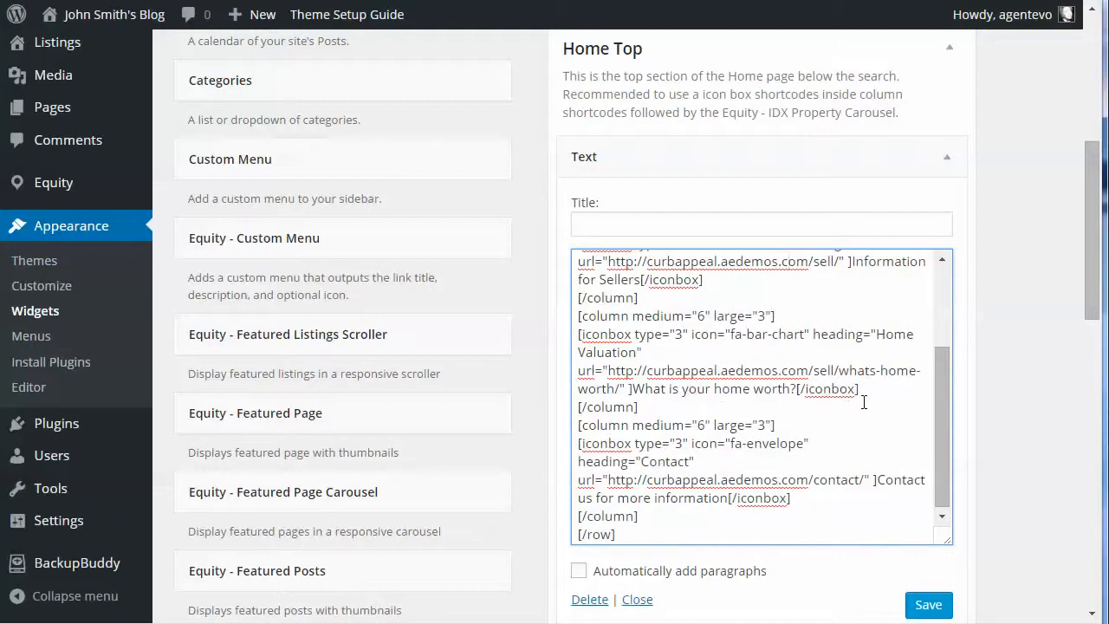
click(704, 461)
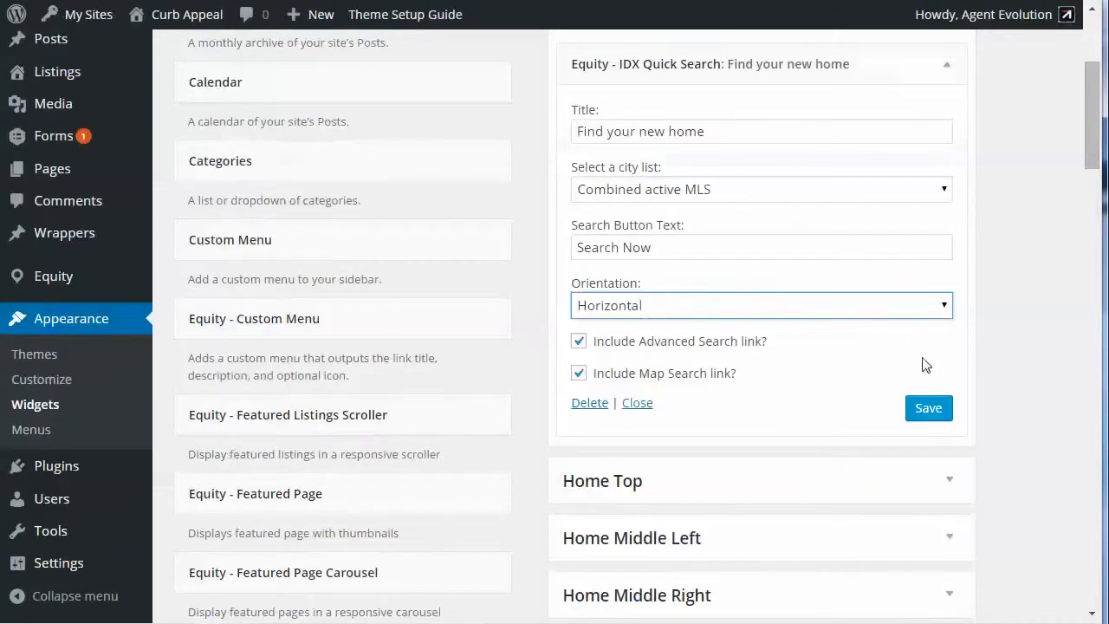
Step: Expand the Home Top area on the Curb Appeal demo's Widgets page and open its Text widget
scroll(940, 424, down, 2)
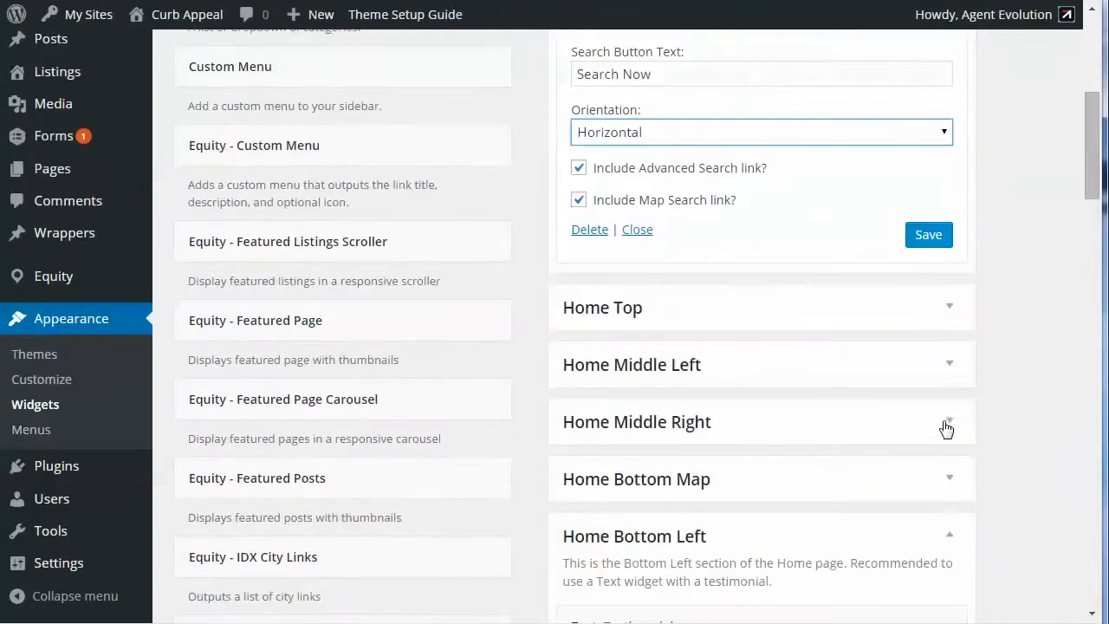
click(956, 313)
scroll(953, 260, down, 3)
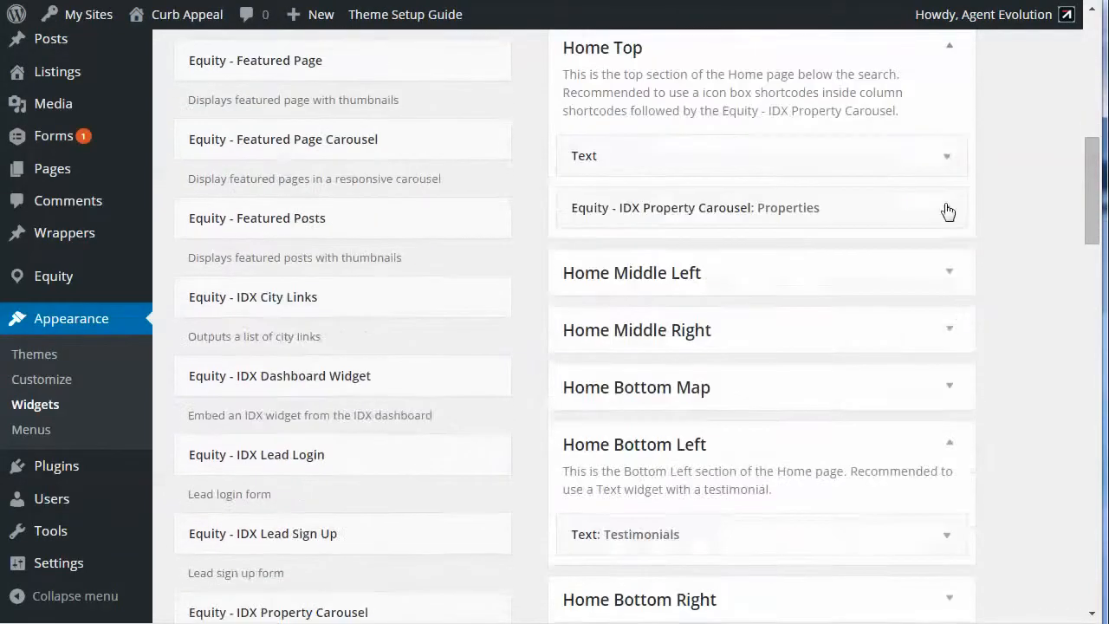
click(951, 157)
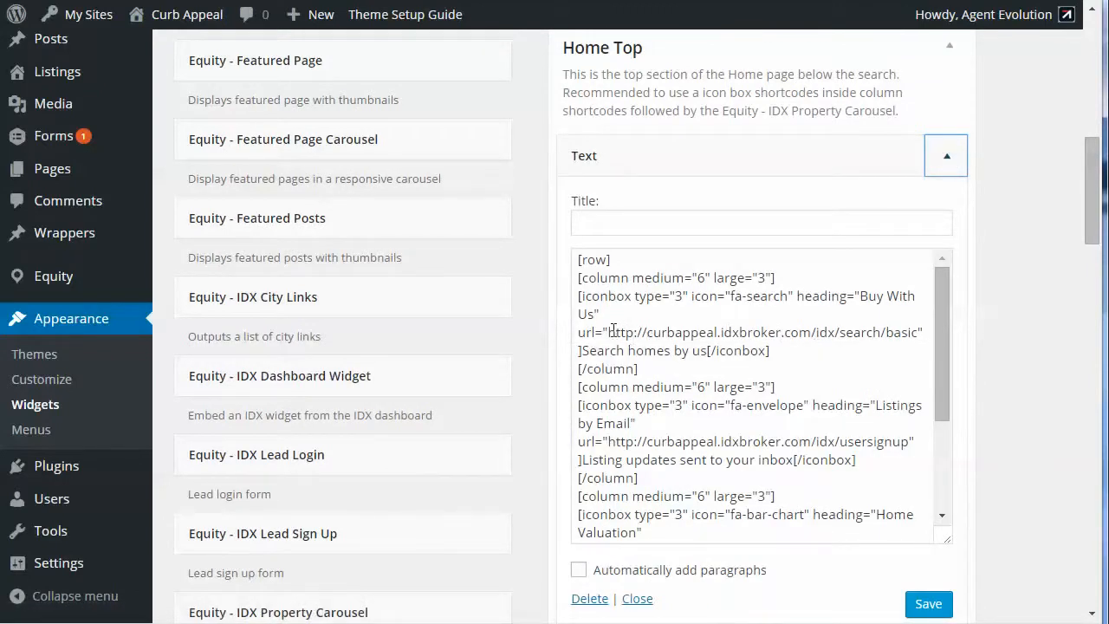
Step: Examine the IDX page URLs used by the icon box shortcodes in the demo's Home Top Text widget
drag(608, 333, 920, 331)
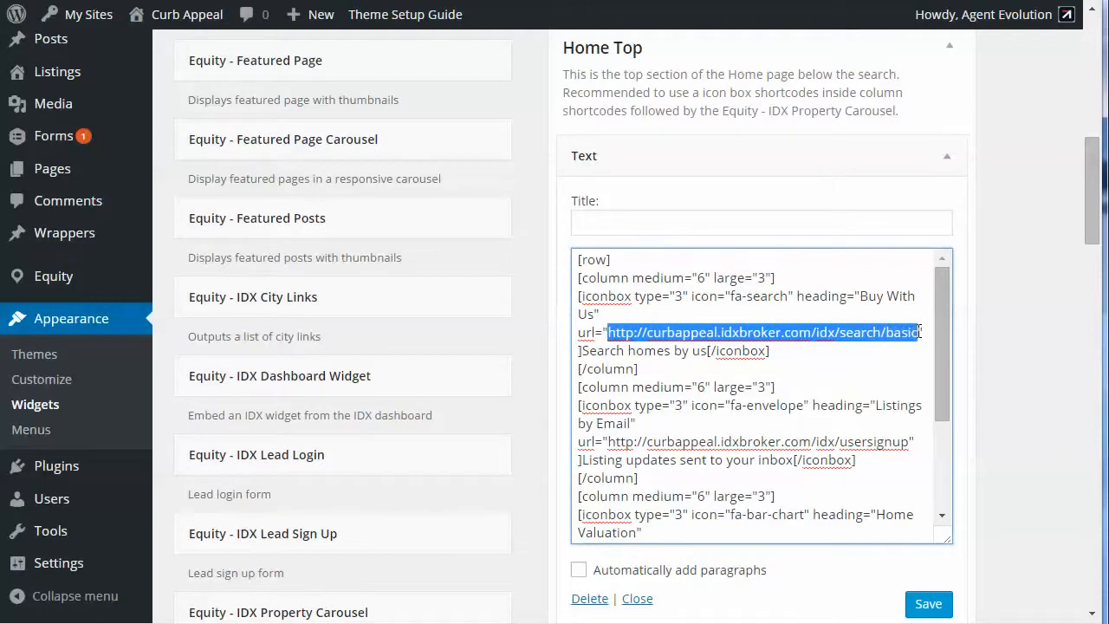
click(775, 320)
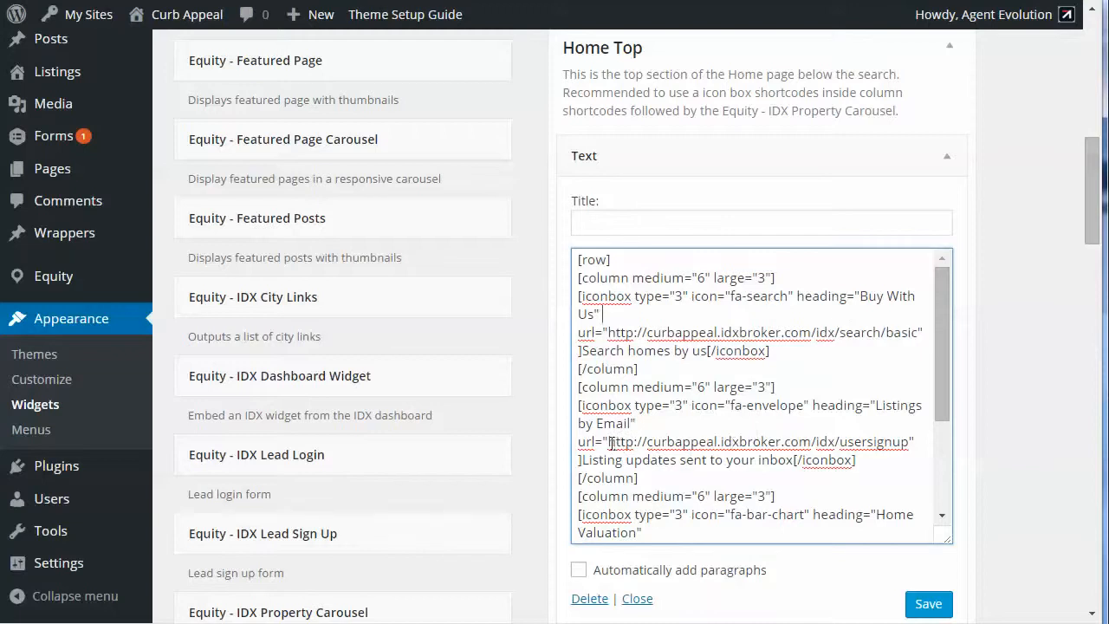
drag(608, 443, 901, 437)
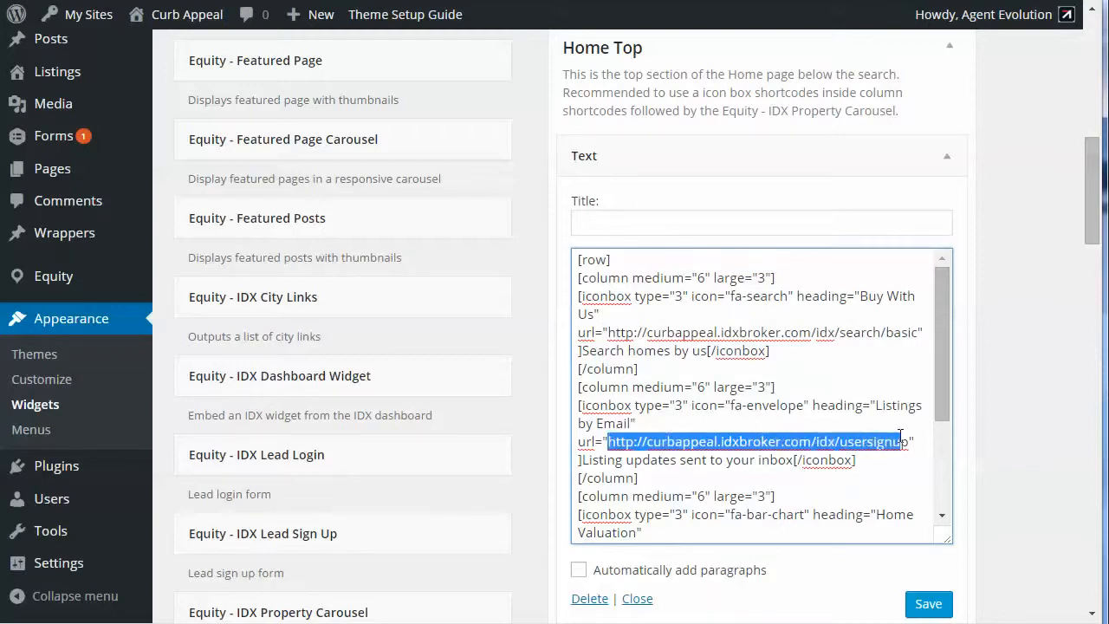
click(817, 484)
scroll(818, 482, down, 3)
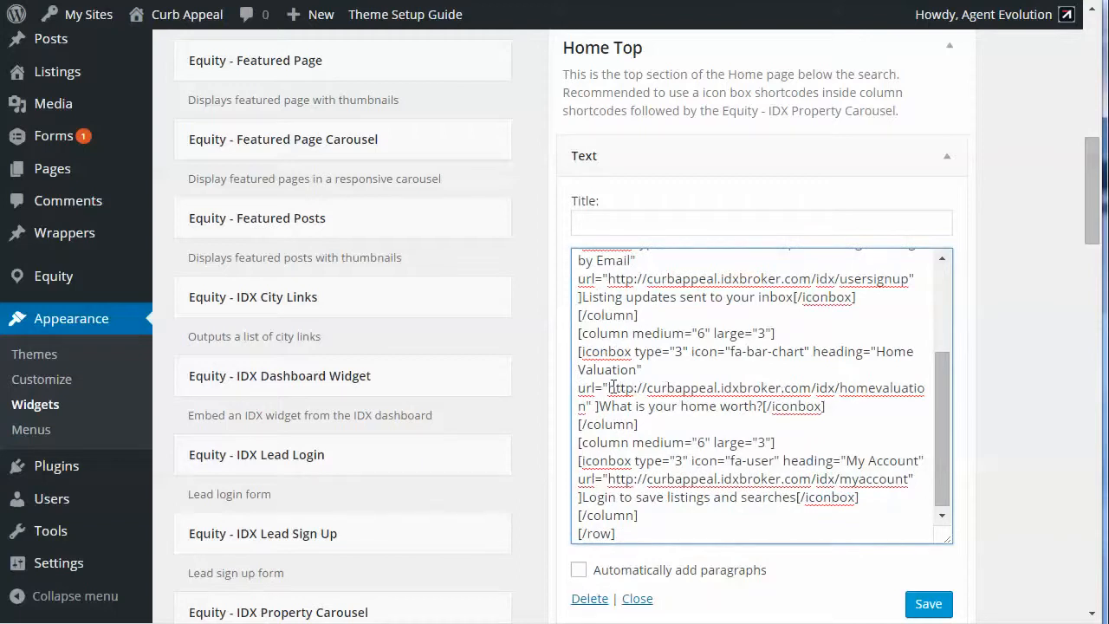
drag(608, 387, 624, 388)
click(675, 480)
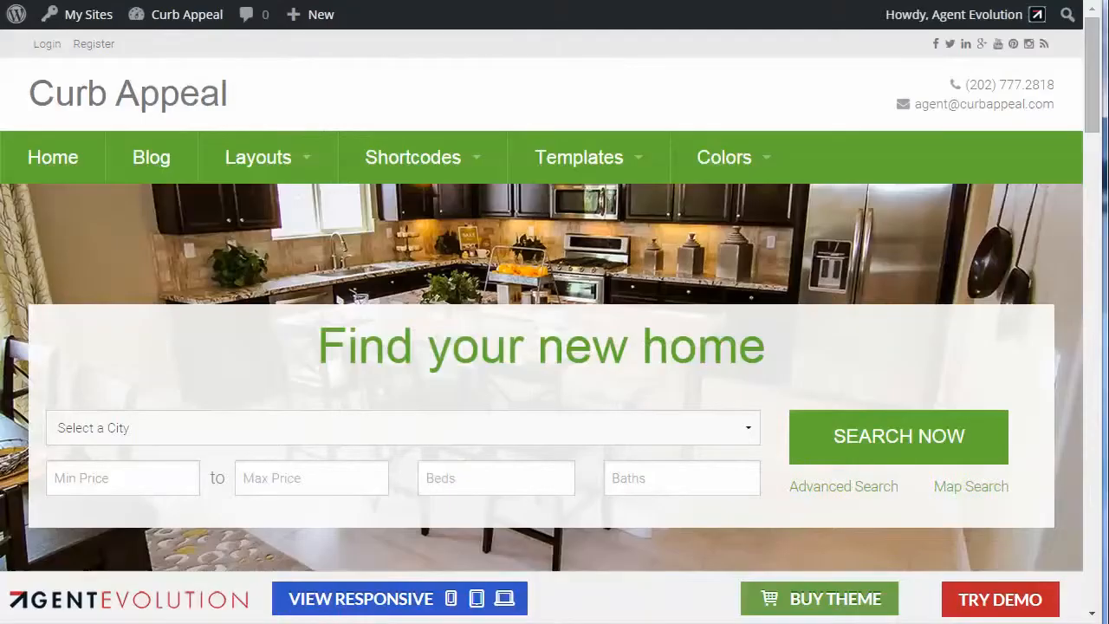
Step: View the icon boxes below the search section on the Curb Appeal demo home page
mouse_move(722, 156)
scroll(705, 413, down, 4)
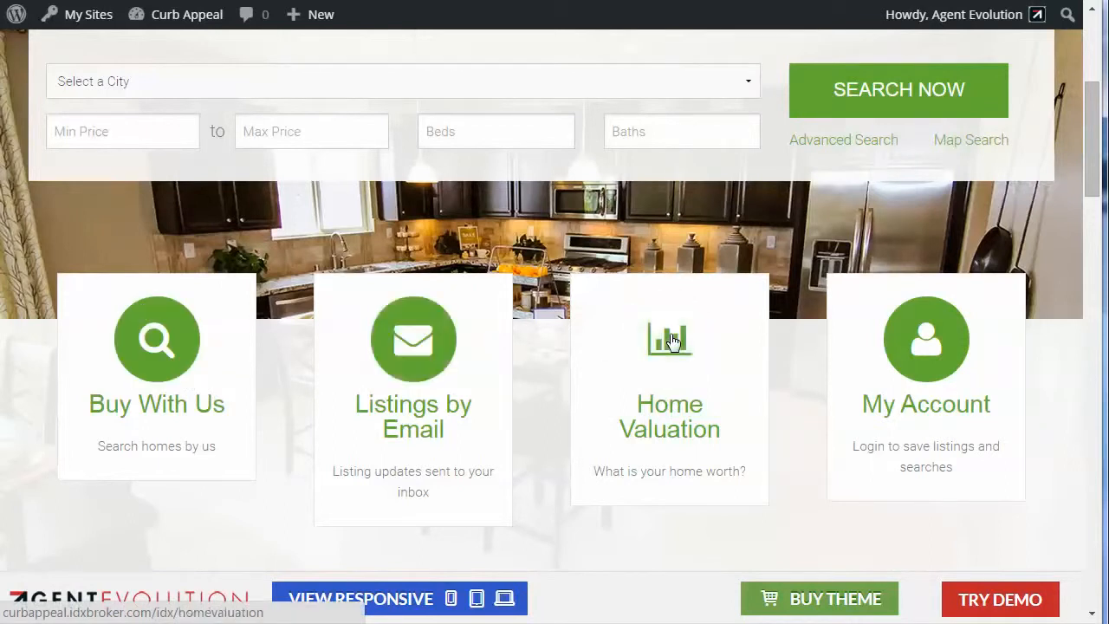
mouse_move(178, 13)
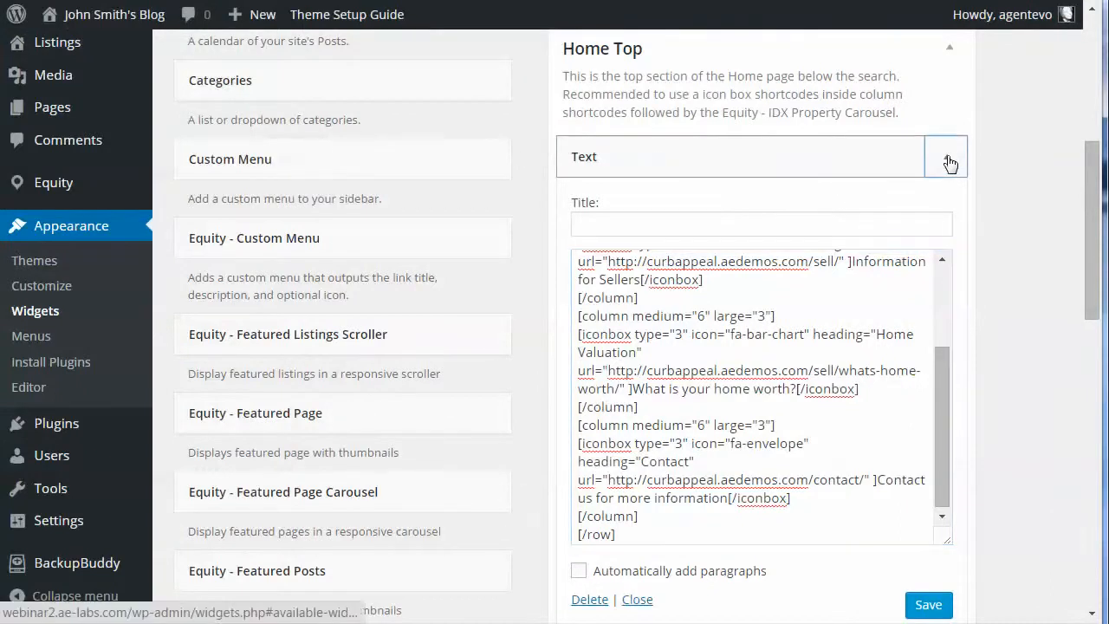
Step: Collapse the blog's Home Top Text widget, and open the Featured Listings Scroller widget to check its title
click(950, 163)
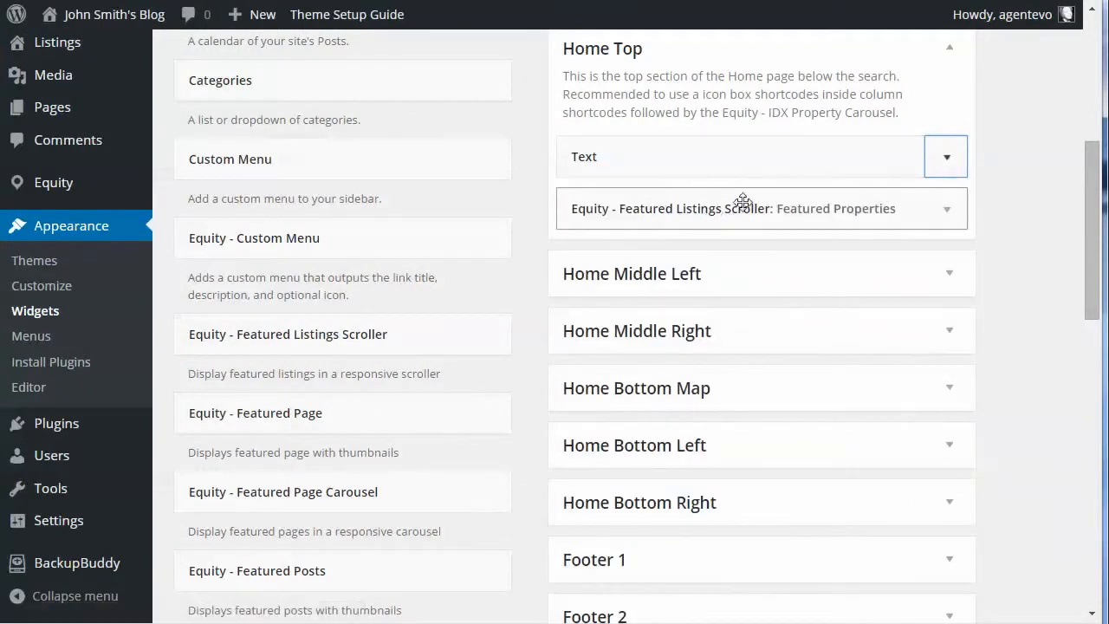
click(947, 211)
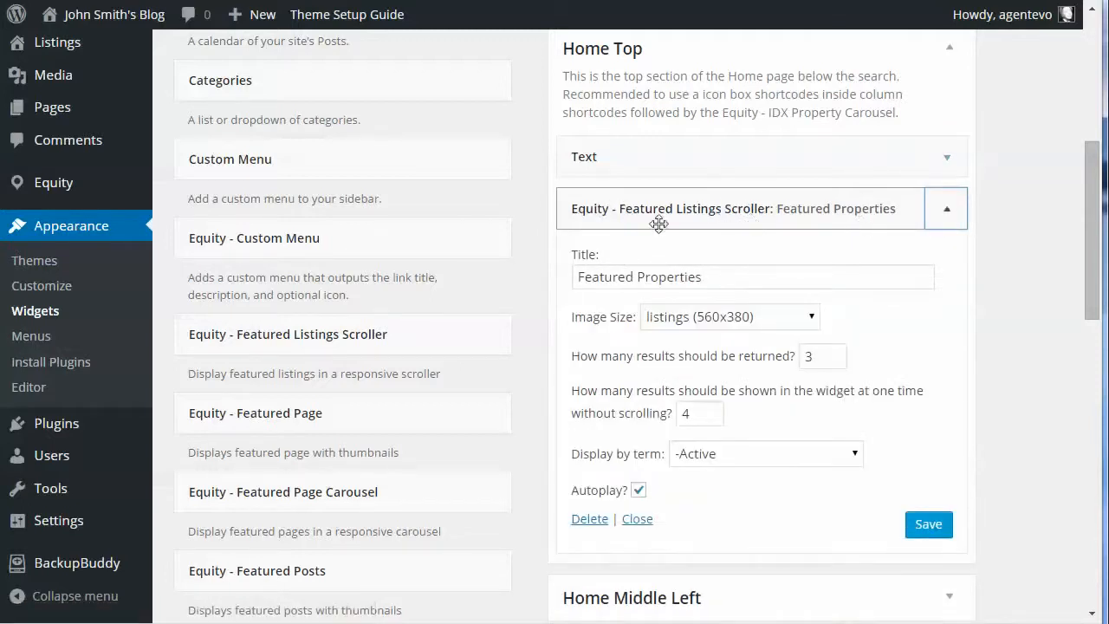
click(723, 281)
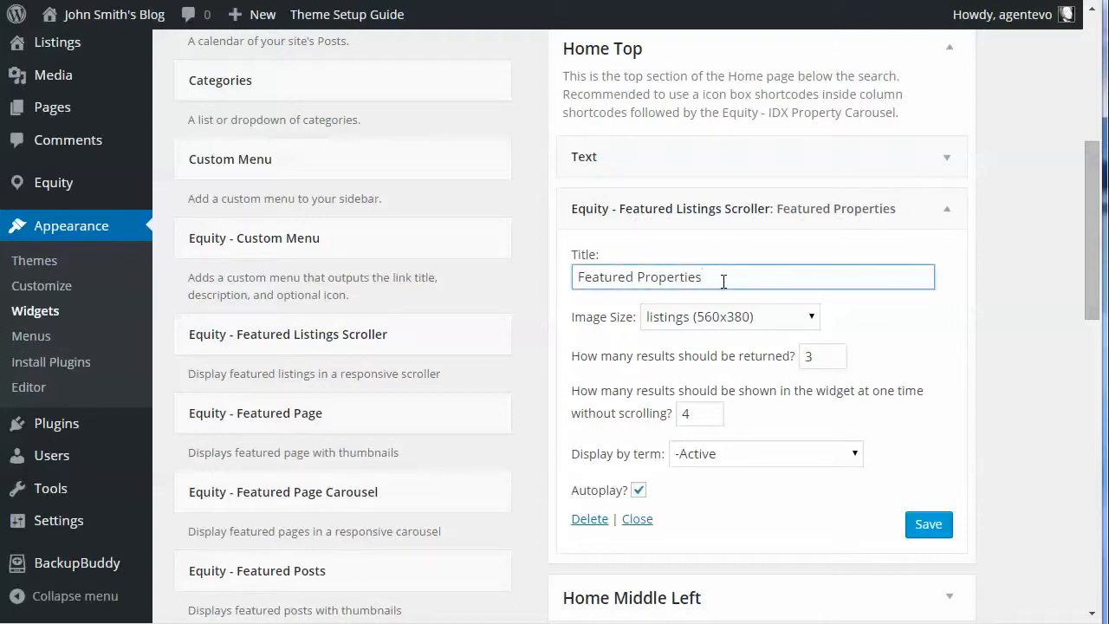
drag(723, 281, 572, 280)
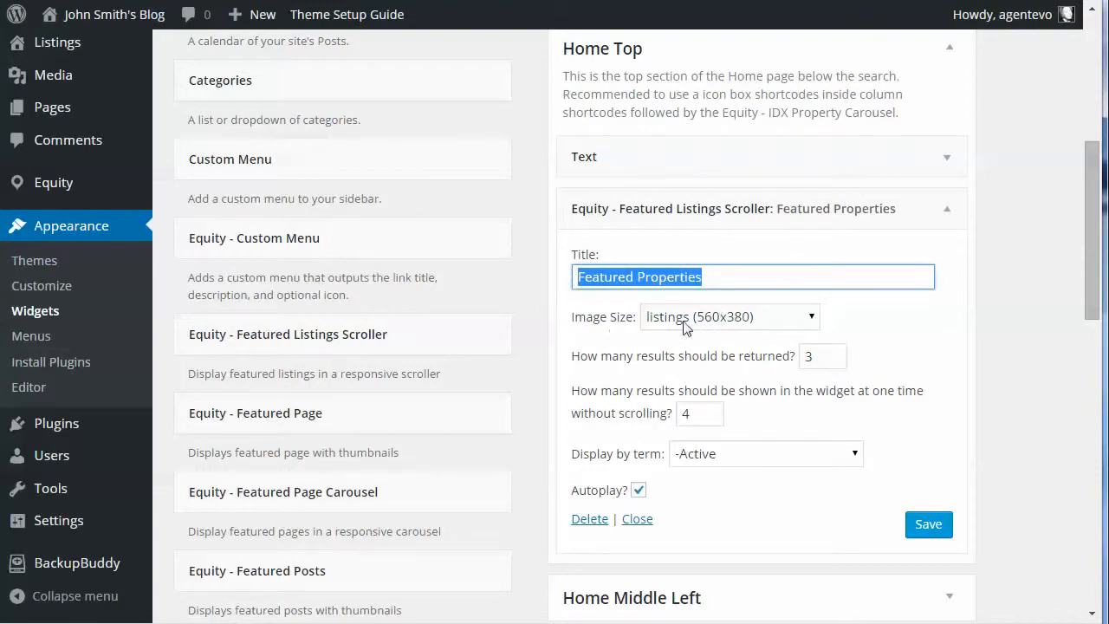
Step: Check the Featured Listings Scroller's number of returned results and its display term options, keeping the term Active
click(826, 357)
drag(827, 357, 786, 357)
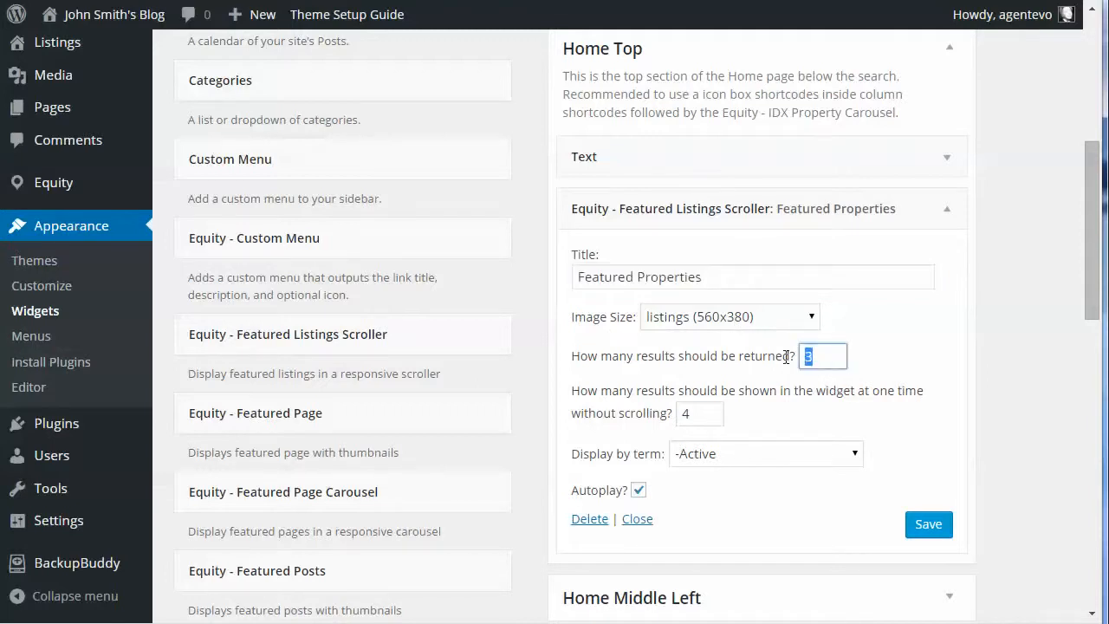
click(766, 362)
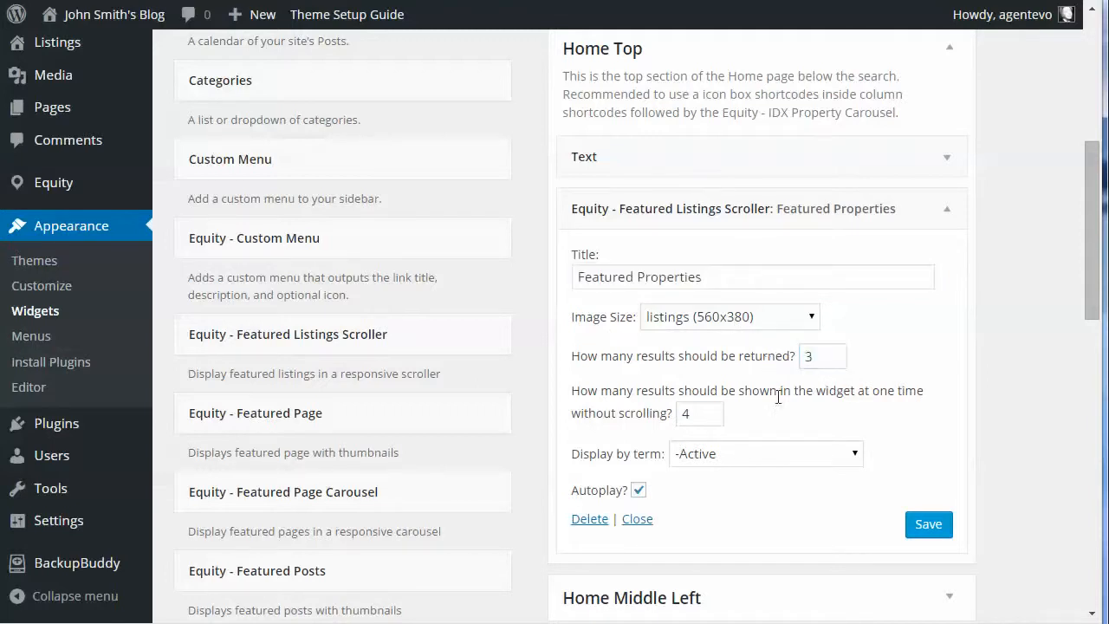
click(759, 453)
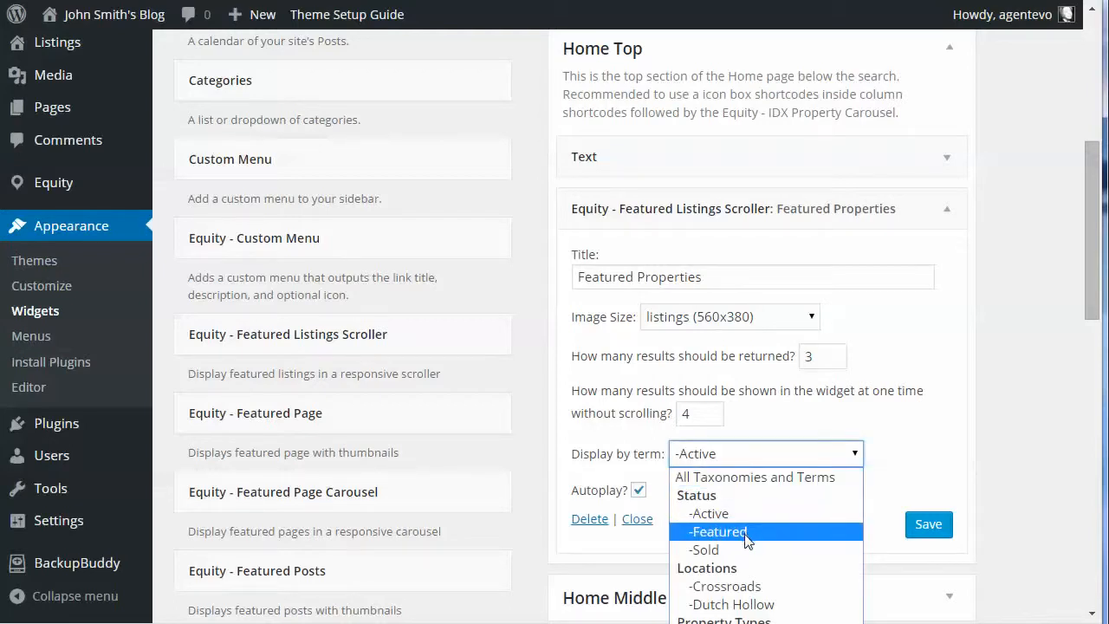
click(732, 515)
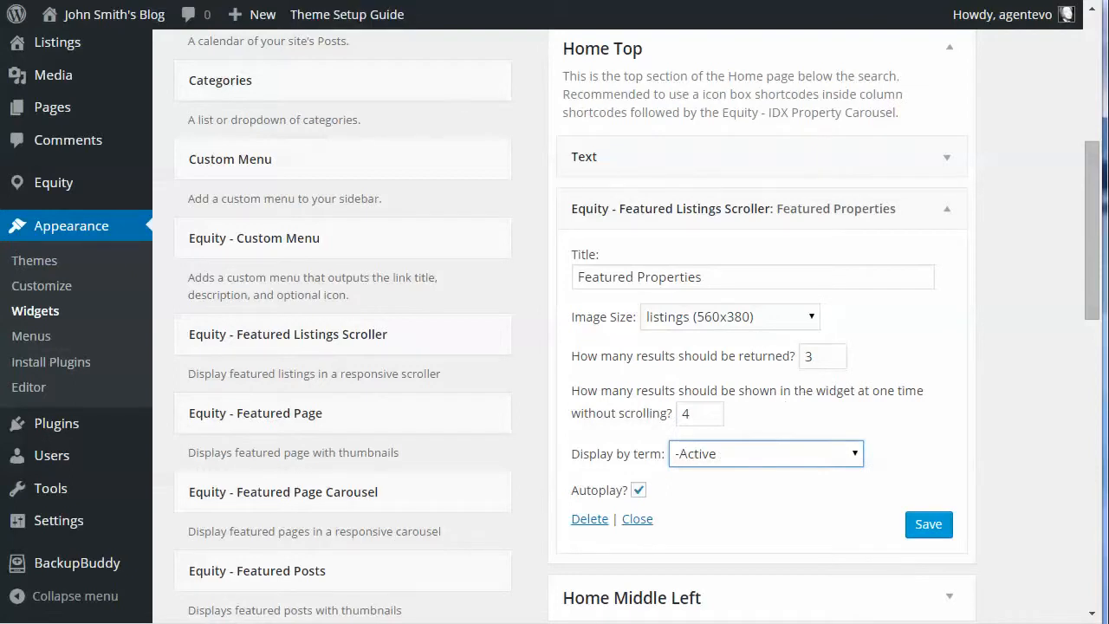
Step: Examine the Featured Properties section on the blog's home page
click(346, 1)
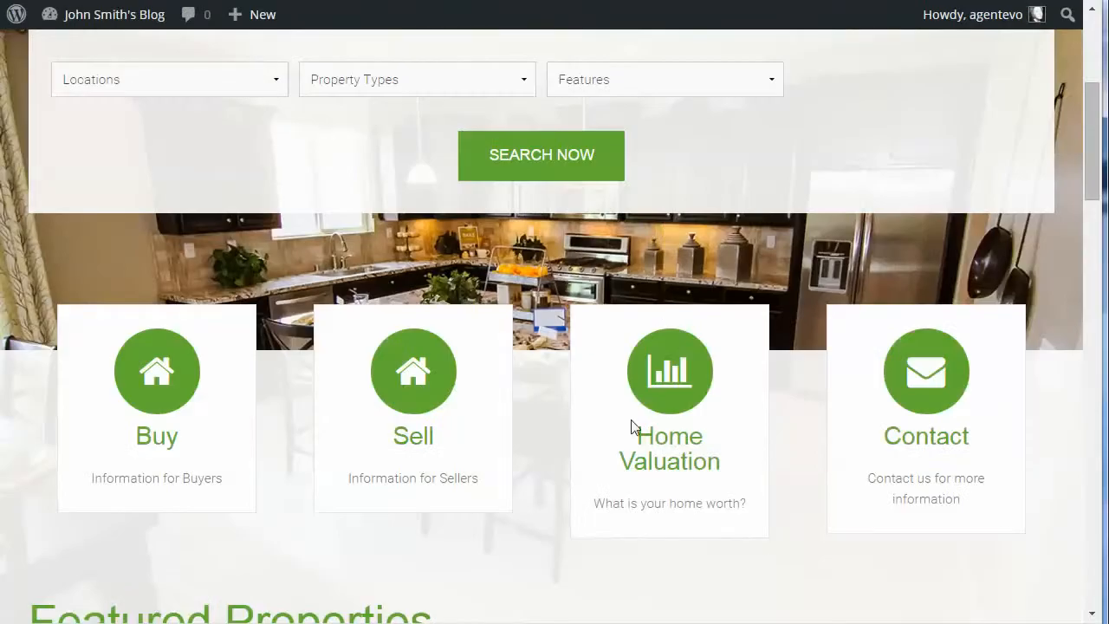
scroll(630, 426, down, 5)
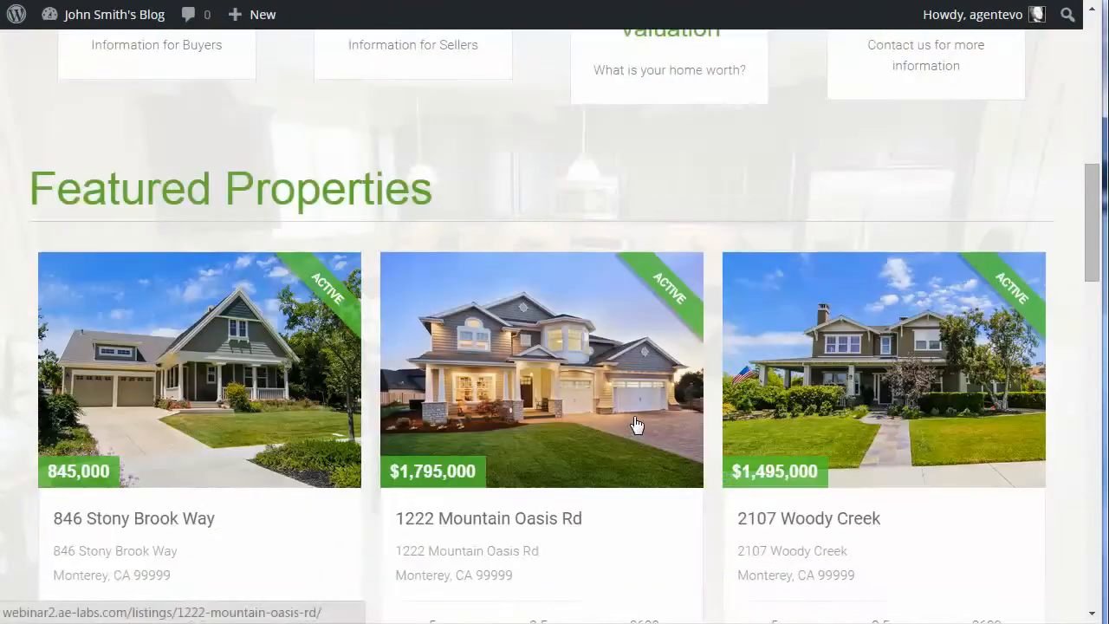
scroll(907, 393, down, 1)
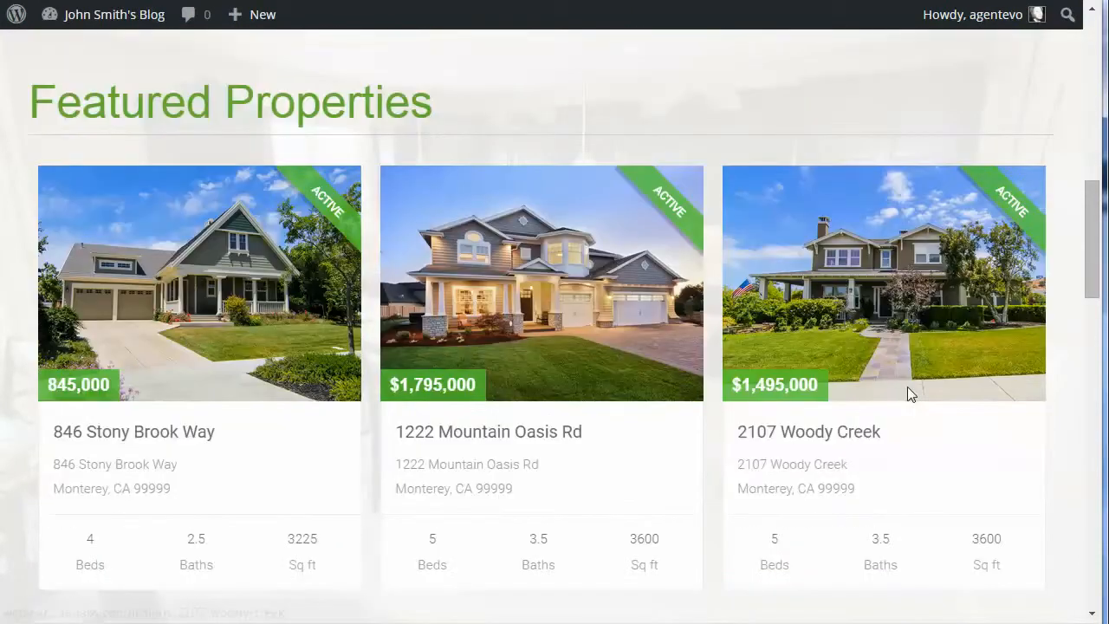
scroll(913, 395, down, 2)
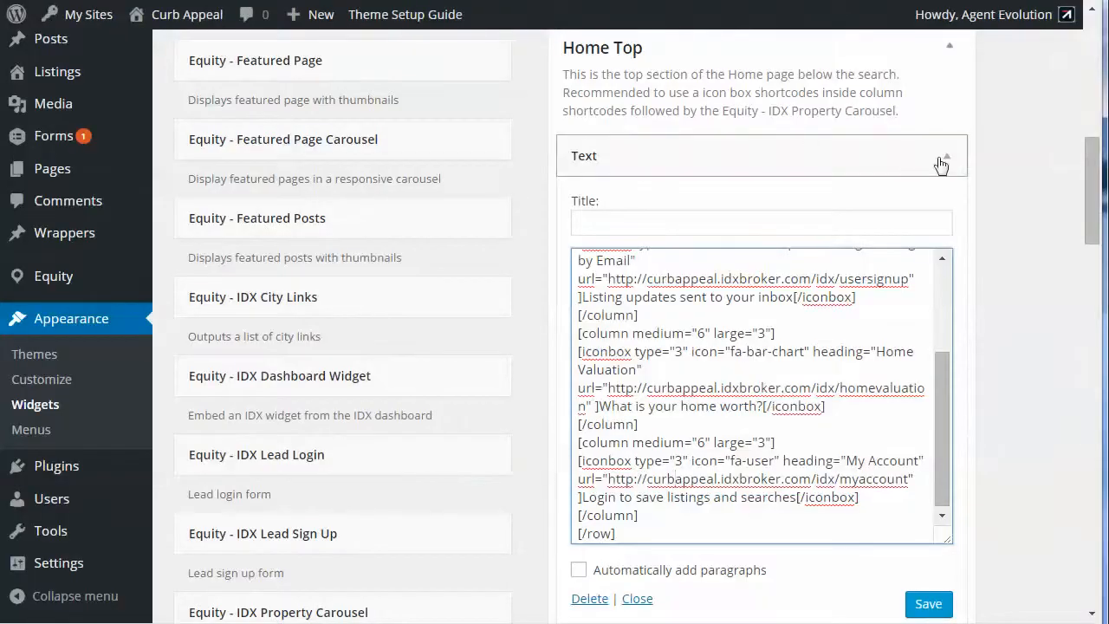
Step: Collapse the demo's Text widget, and check the IDX Property Carousel's title and property display options, keeping Featured
click(942, 157)
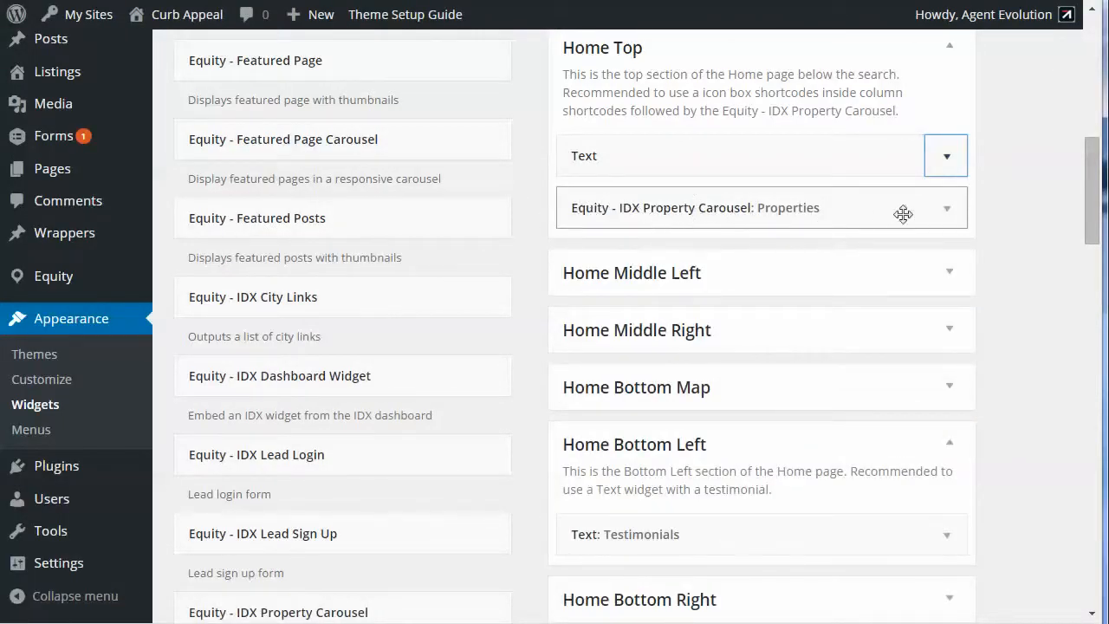
click(946, 212)
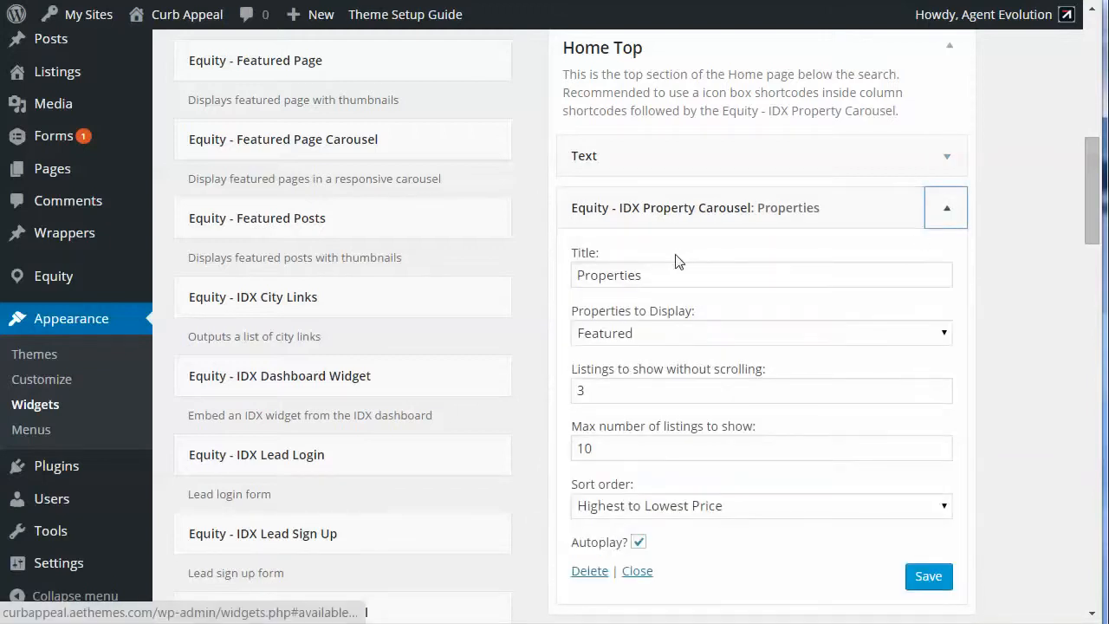
drag(663, 274, 560, 272)
click(734, 338)
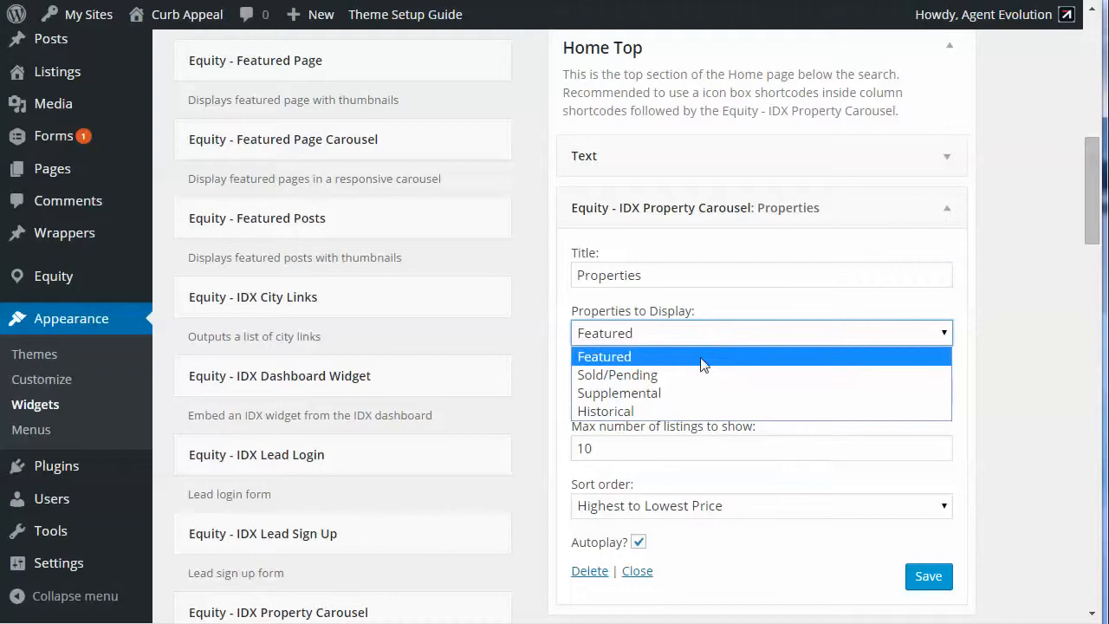
click(702, 356)
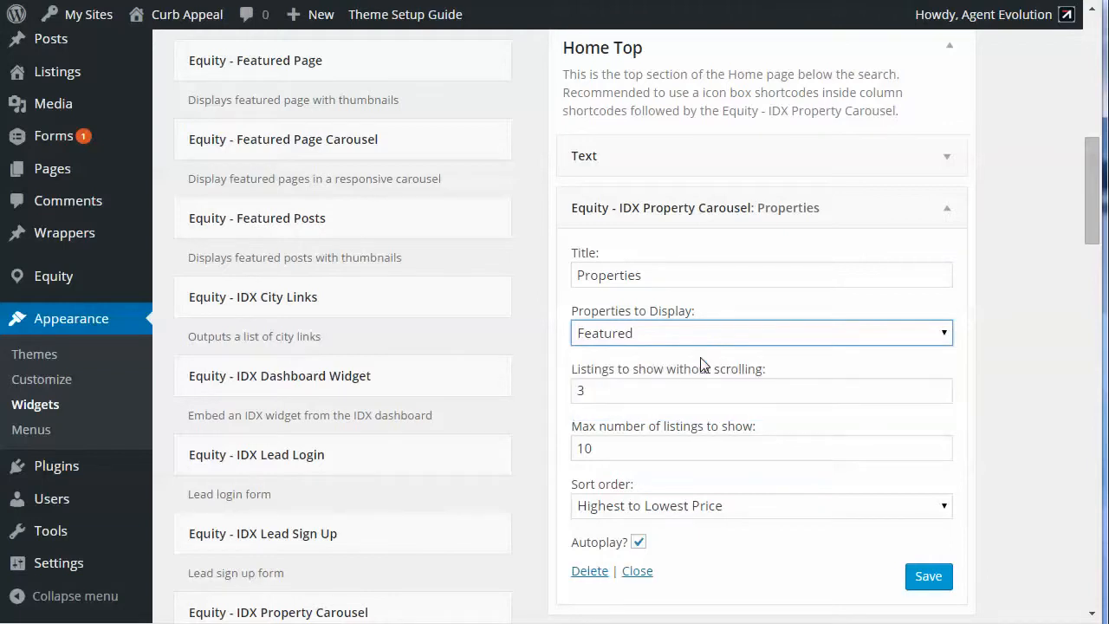
Step: Check the IDX Property Carousel's listings shown without scrolling, and look over its remaining settings and the home widget areas below
click(612, 396)
drag(611, 395, 577, 394)
scroll(784, 414, down, 1)
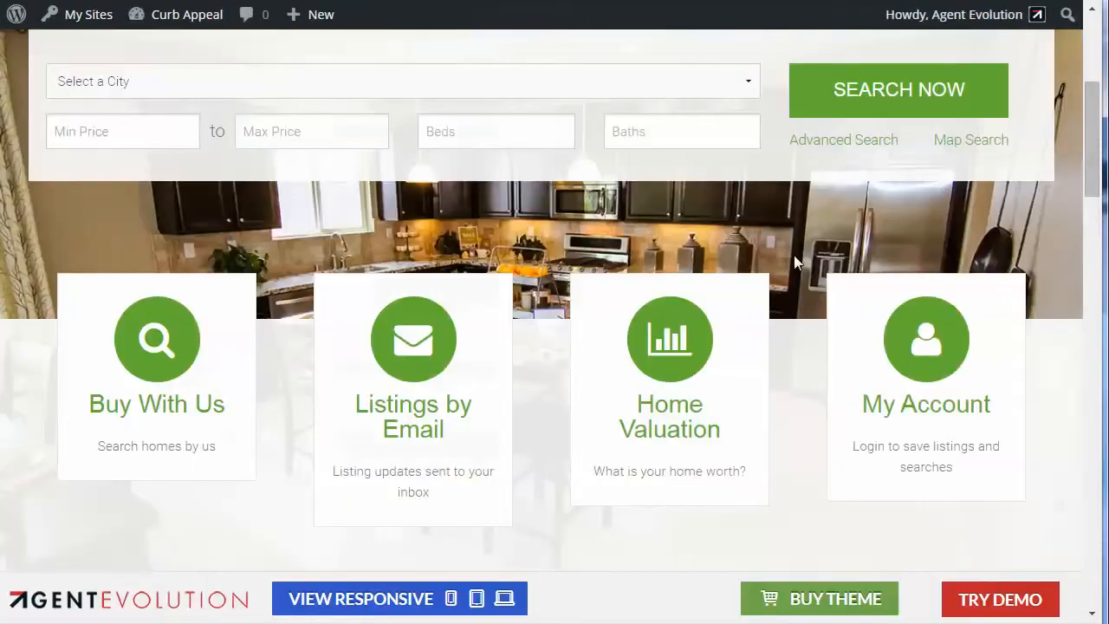
scroll(772, 366, down, 5)
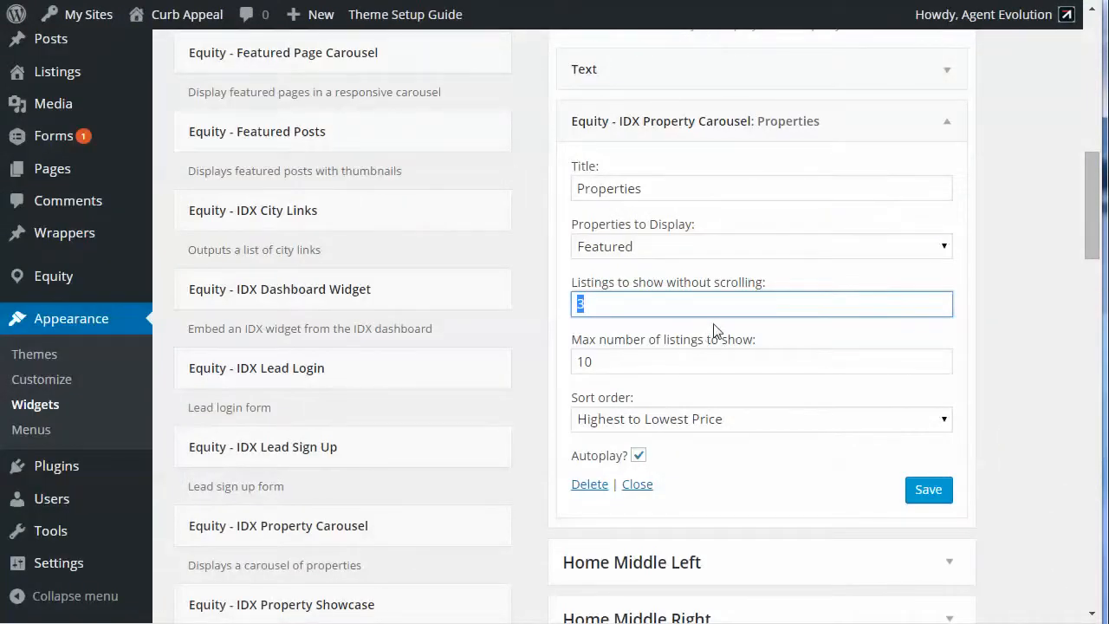
scroll(783, 368, down, 3)
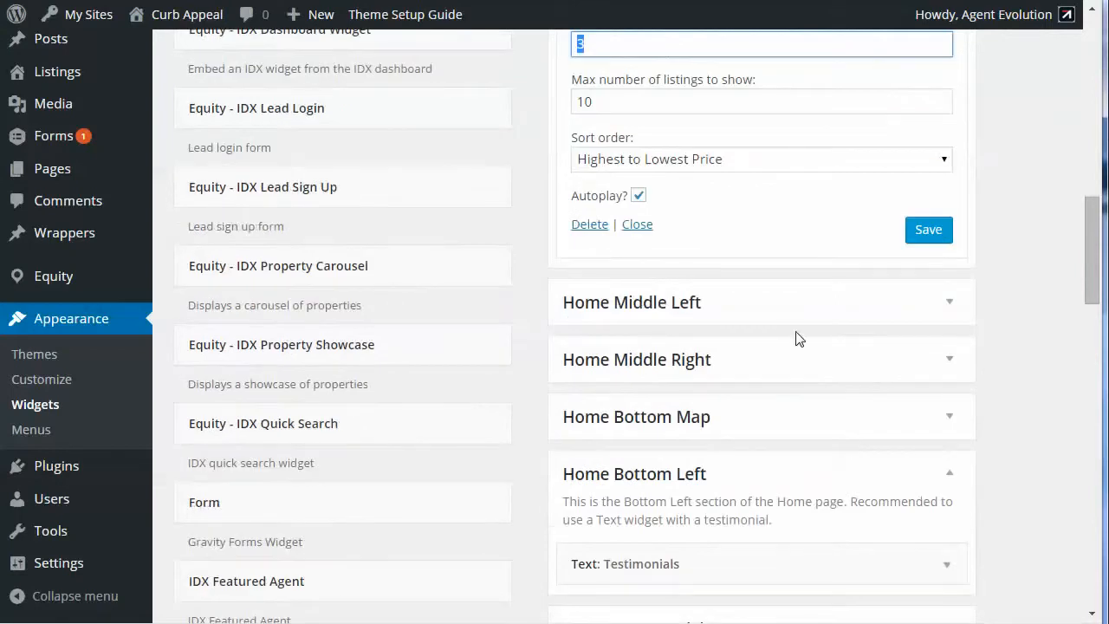
scroll(797, 336, up, 4)
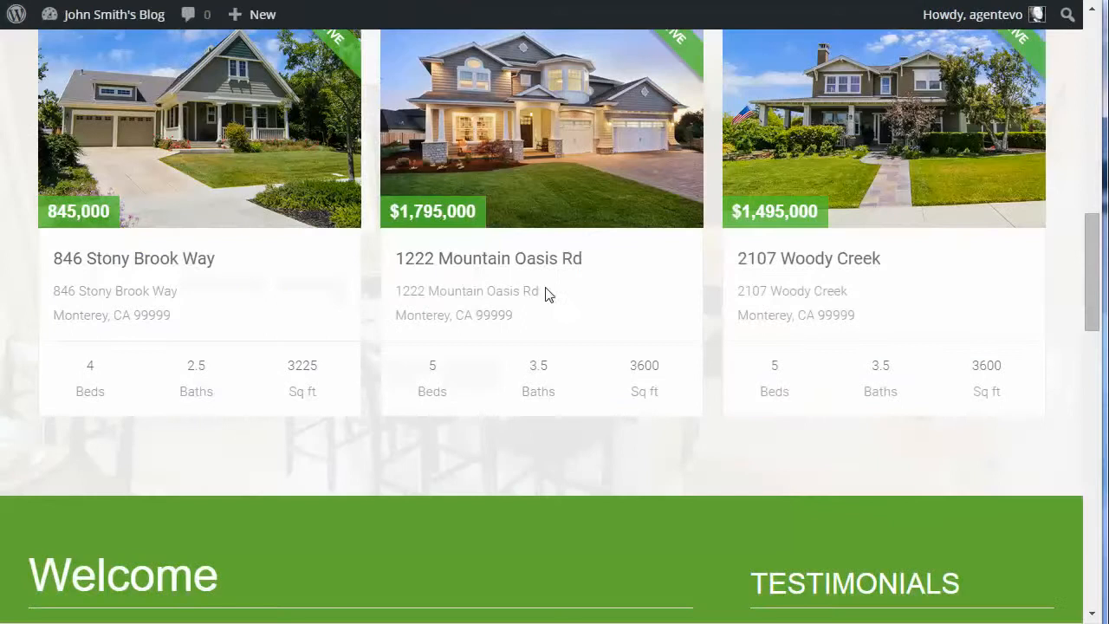
Step: Collapse the blog's Featured Listings Scroller and open the Welcome text widget in the Home Middle Left area
scroll(546, 292, down, 6)
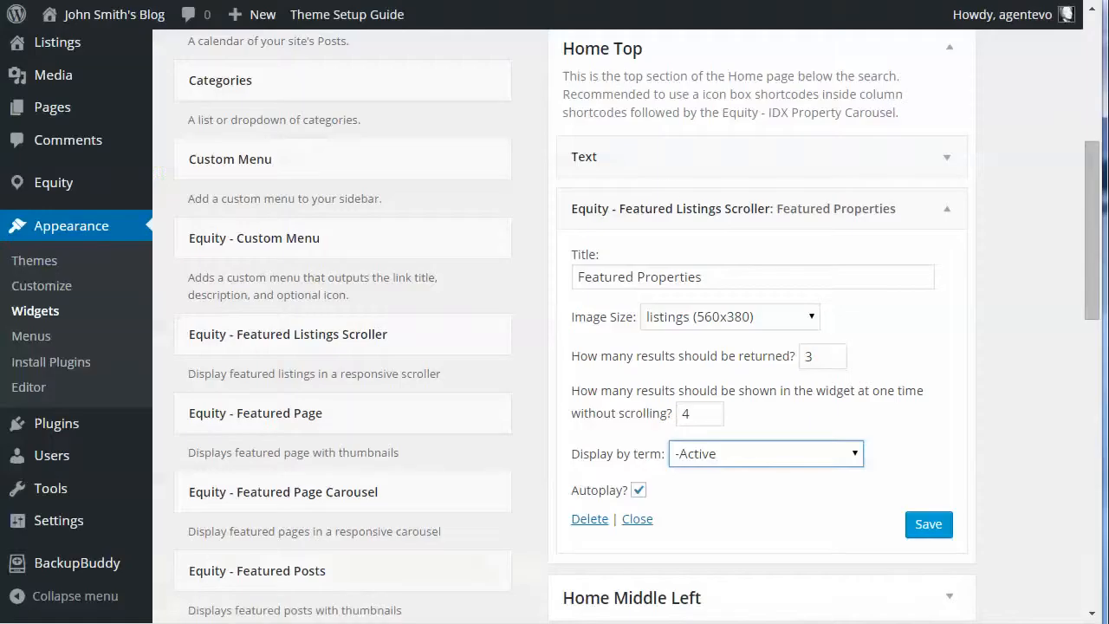
click(946, 208)
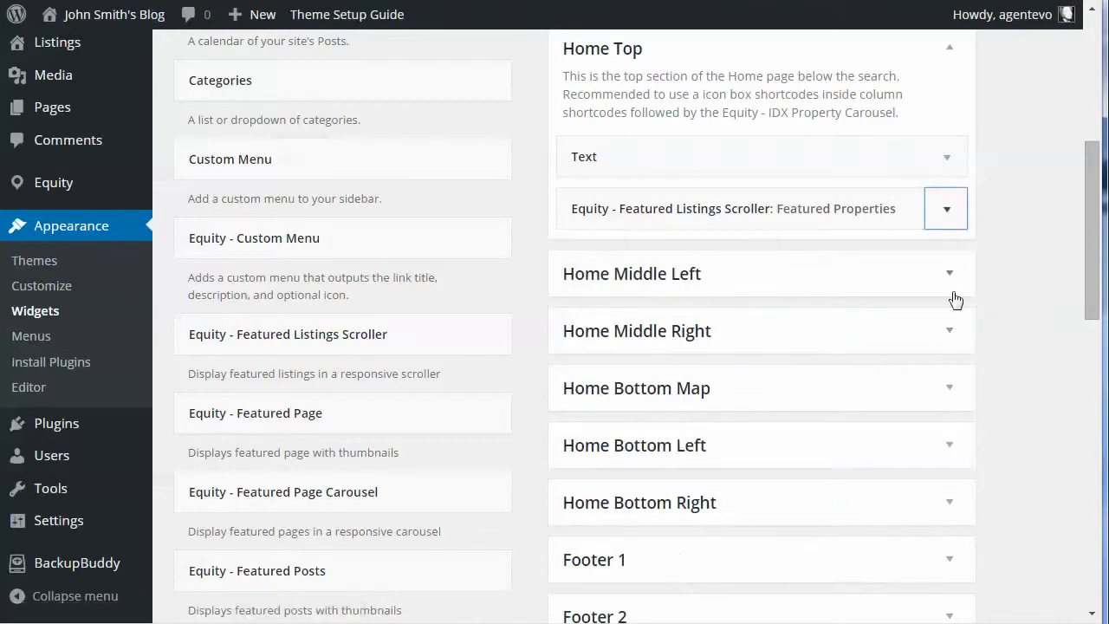
click(950, 277)
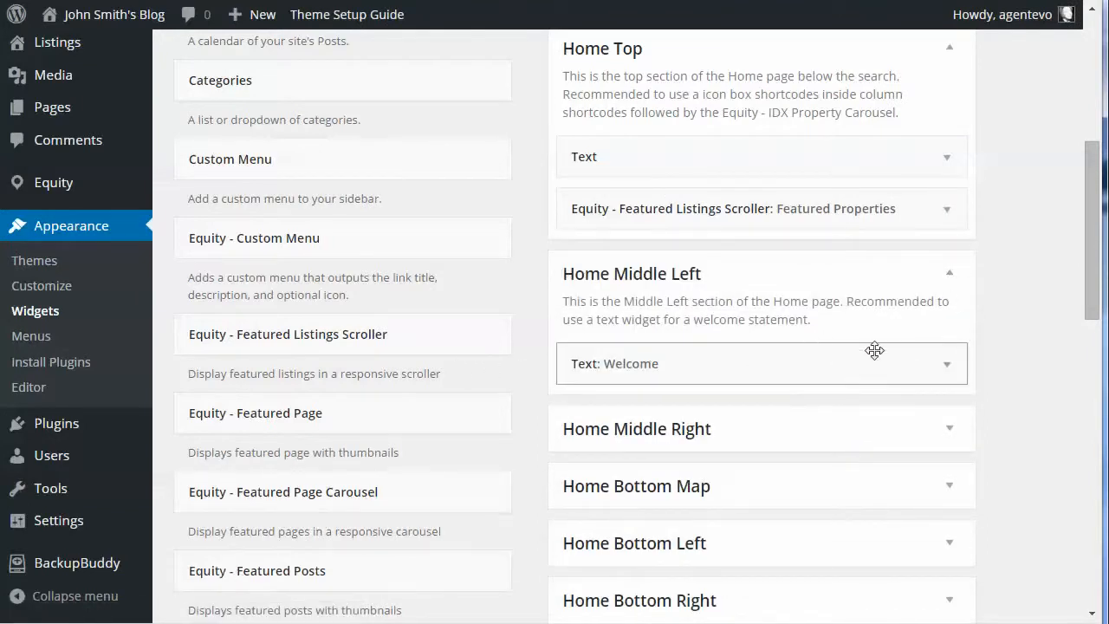
click(945, 369)
scroll(949, 371, down, 3)
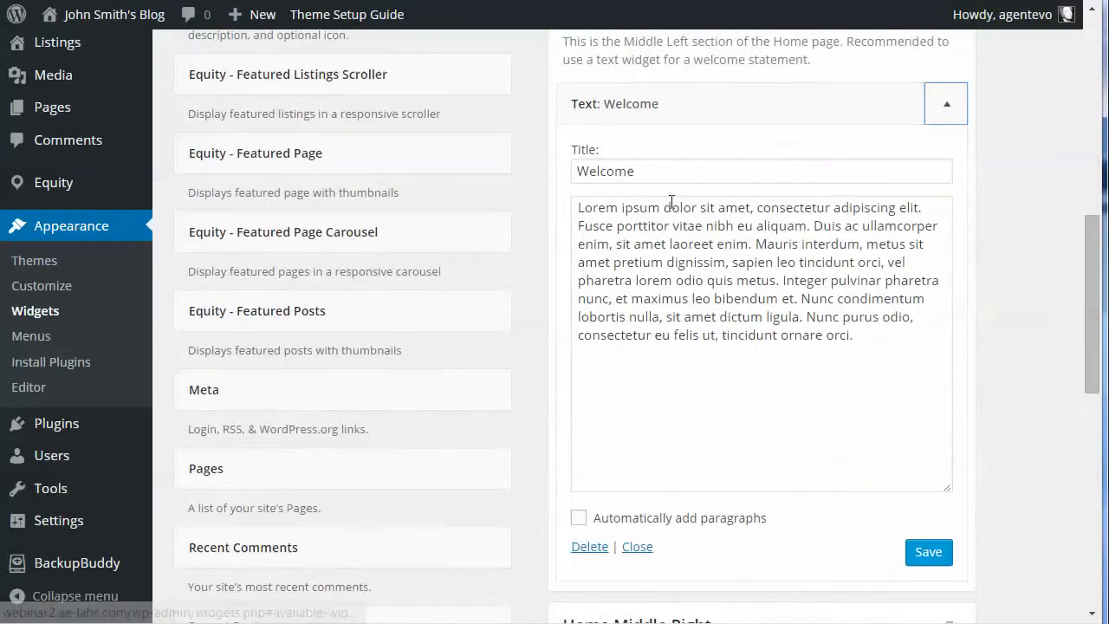
Step: Check the title and the body text of the Home Middle Left area's Welcome widget
click(661, 171)
drag(661, 170, 562, 176)
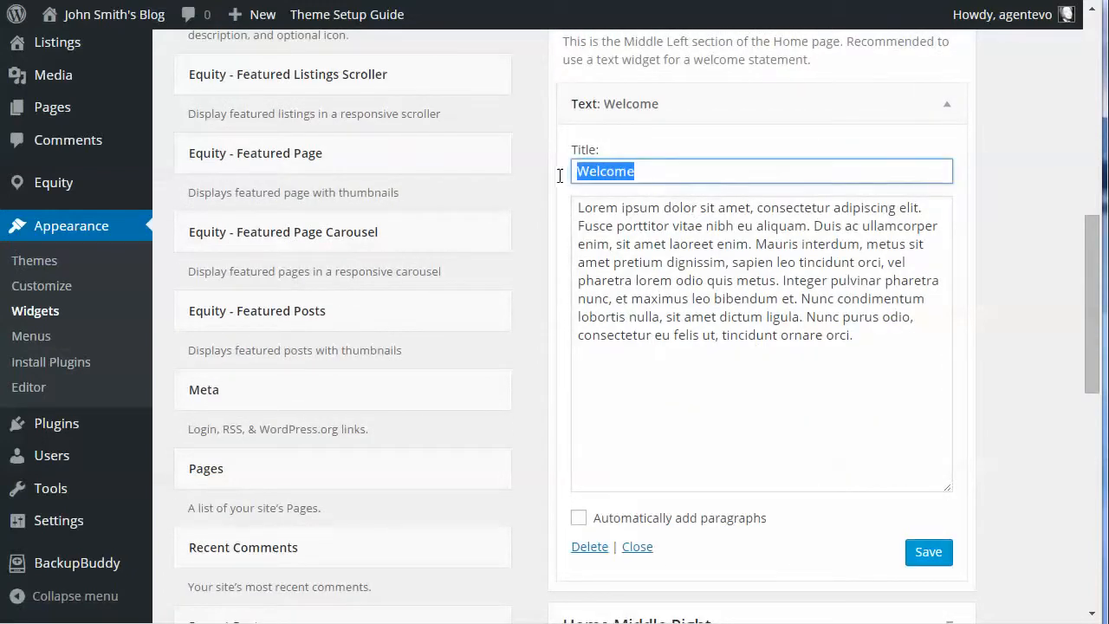
click(578, 208)
drag(855, 292, 893, 367)
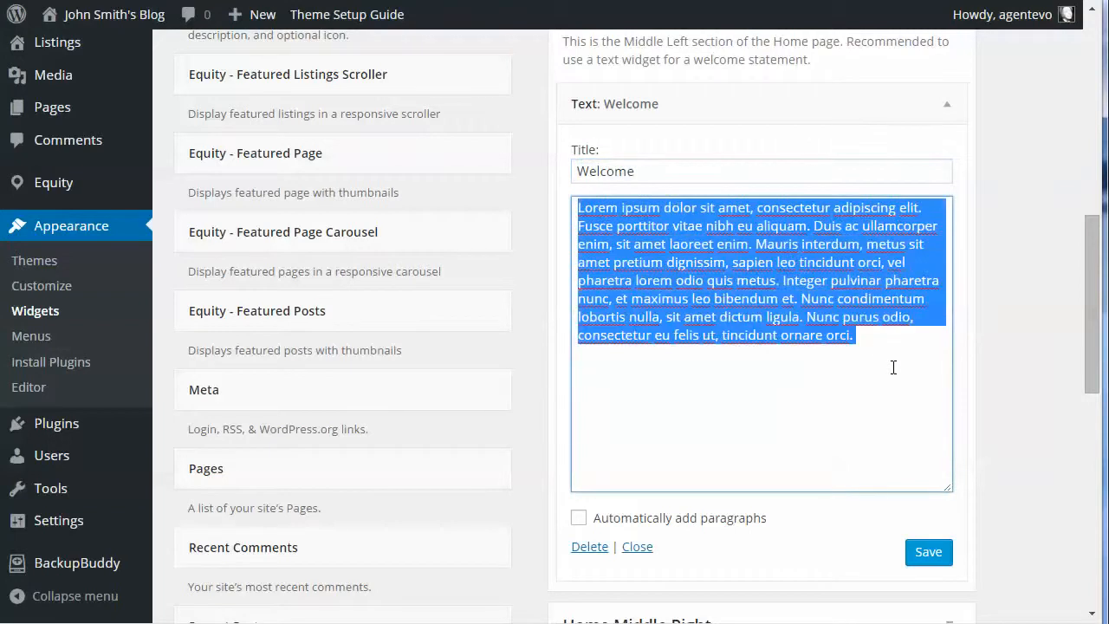
click(780, 335)
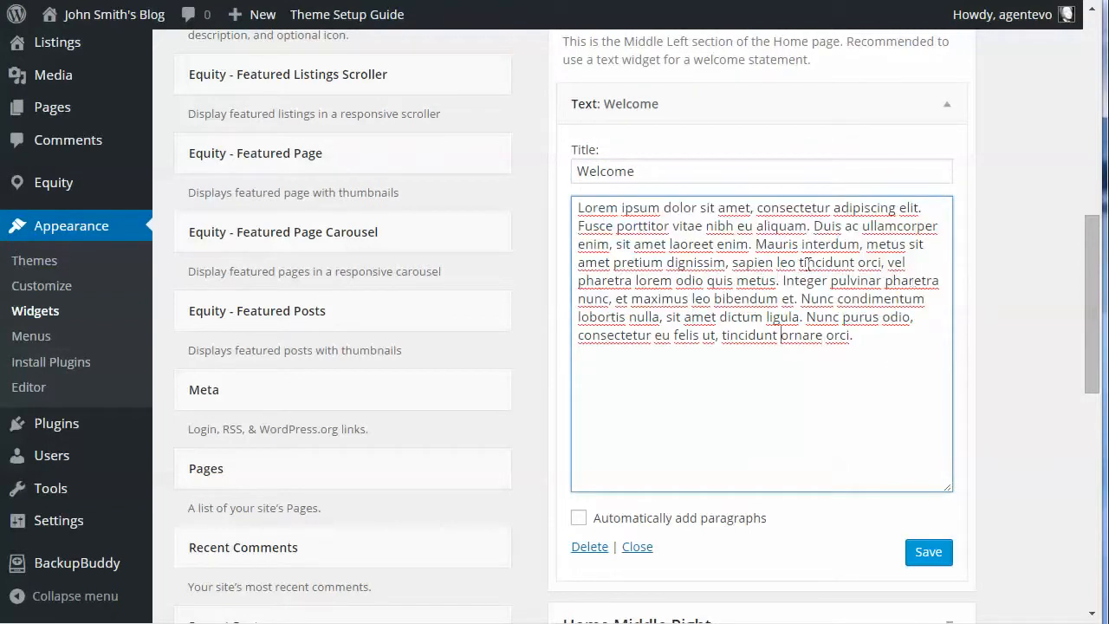
scroll(808, 265, down, 1)
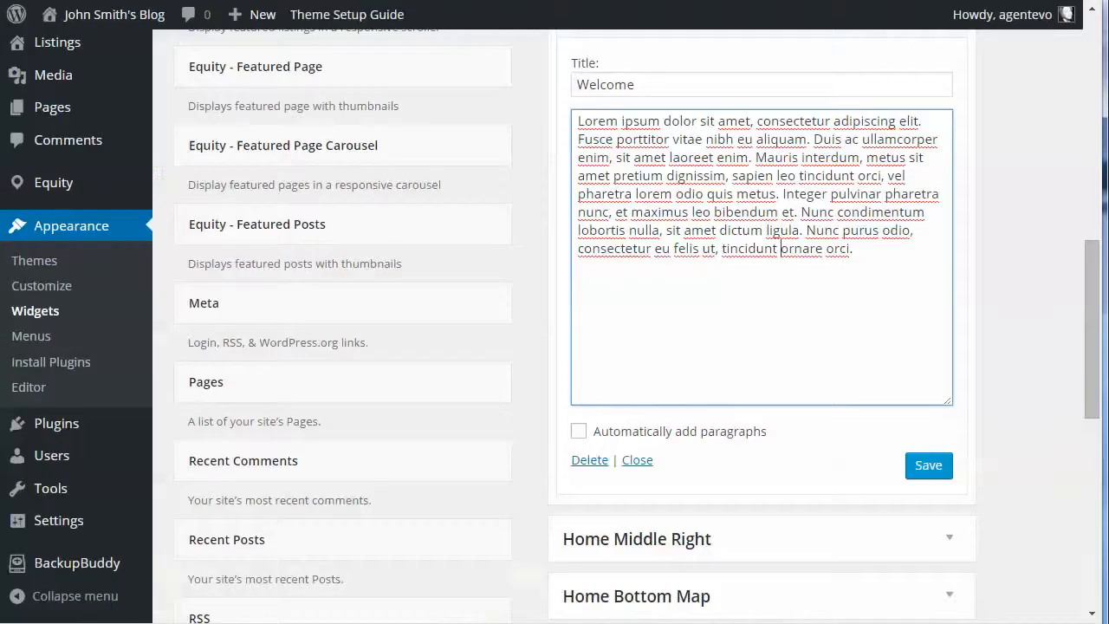
Step: Collapse the Welcome widget and open the Testimonials text widget in the Home Middle Right area
scroll(867, 208, up, 3)
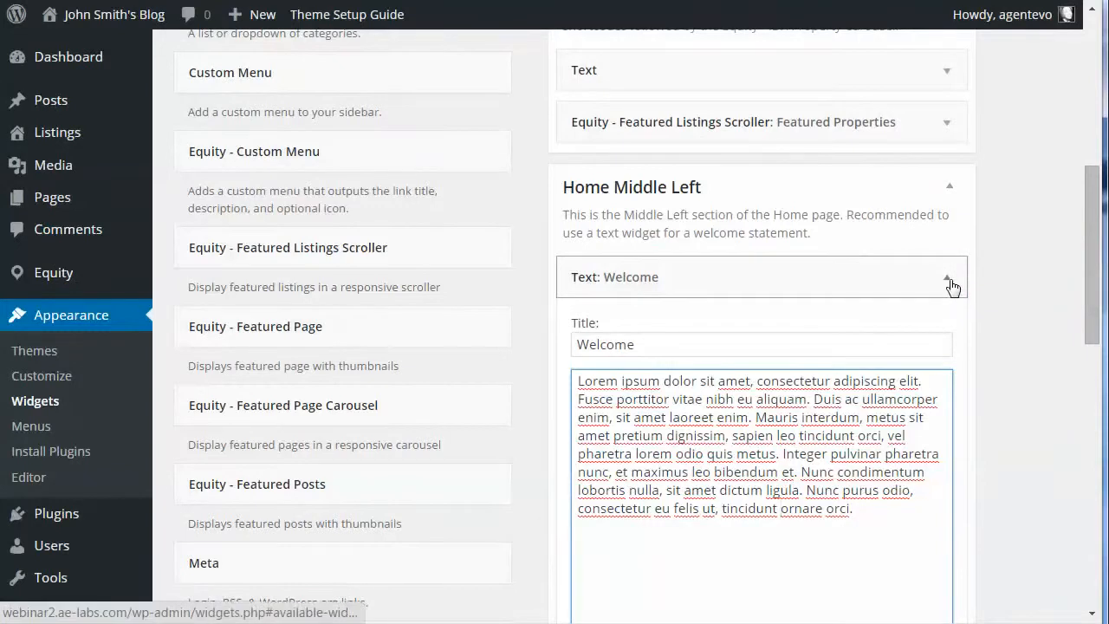
click(949, 286)
click(948, 344)
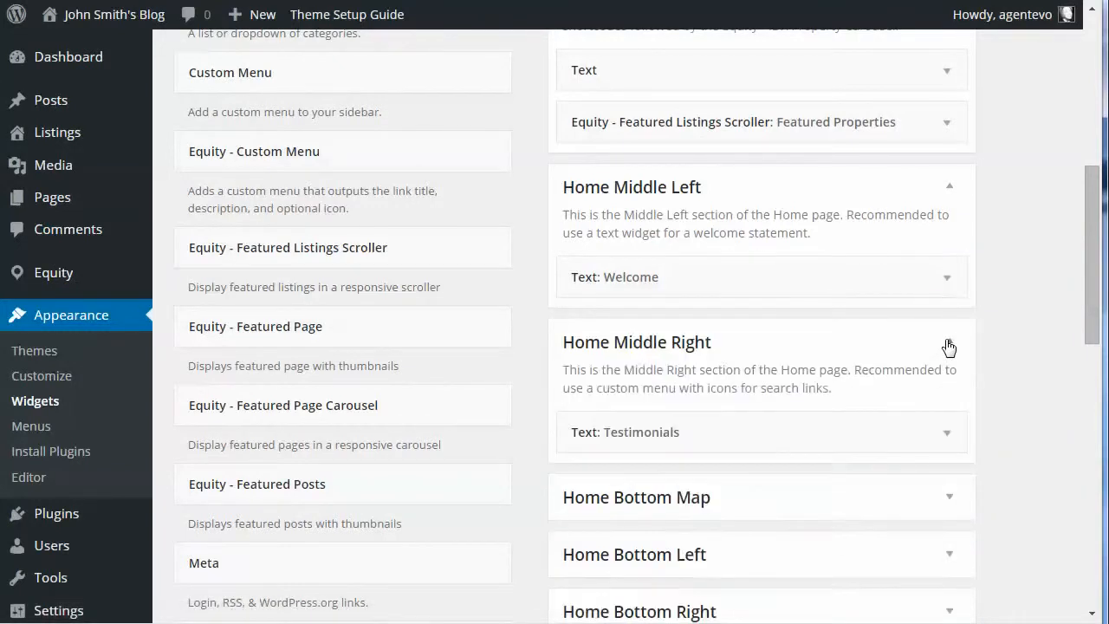
scroll(944, 345, down, 2)
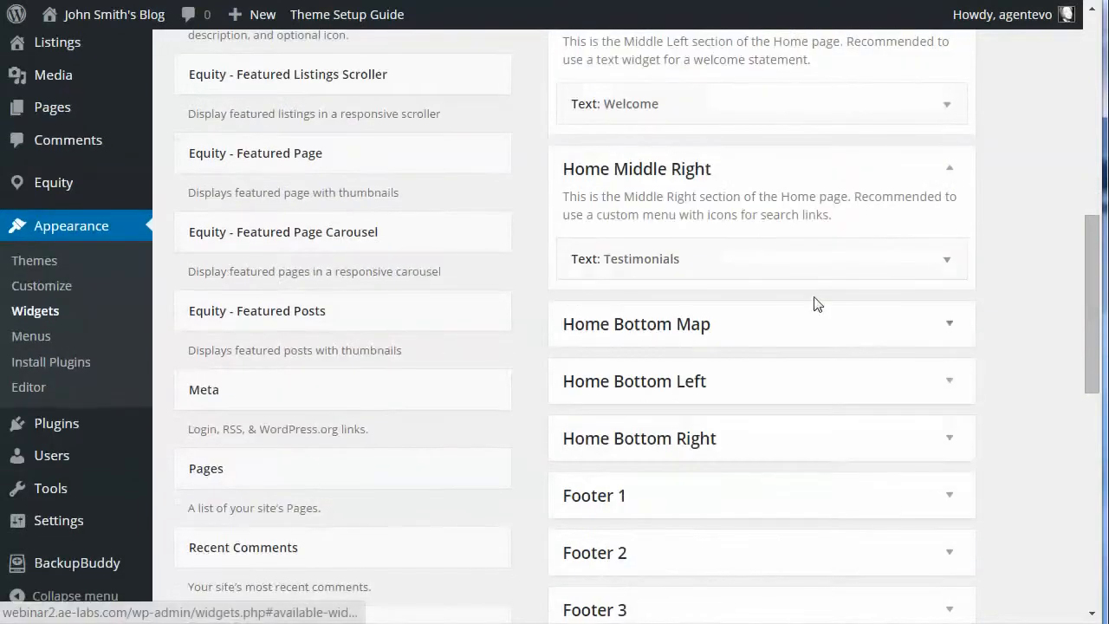
click(949, 263)
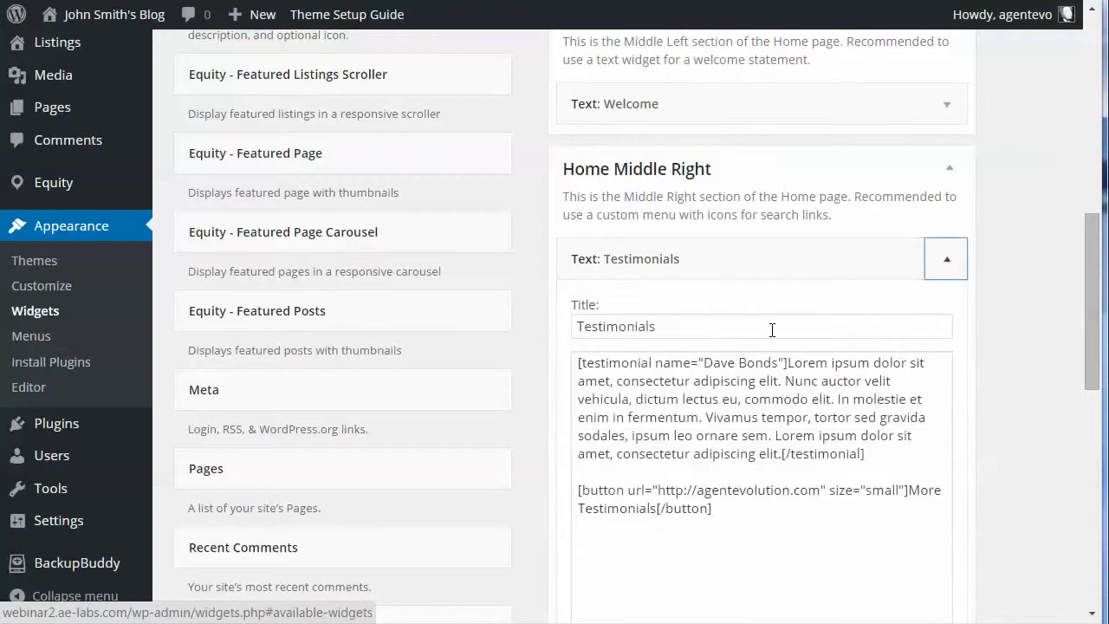
Step: Check the Testimonials widget's title, its testimonial shortcode, and the URL and label of its More Testimonials button shortcode
click(693, 326)
drag(694, 325, 576, 328)
click(642, 400)
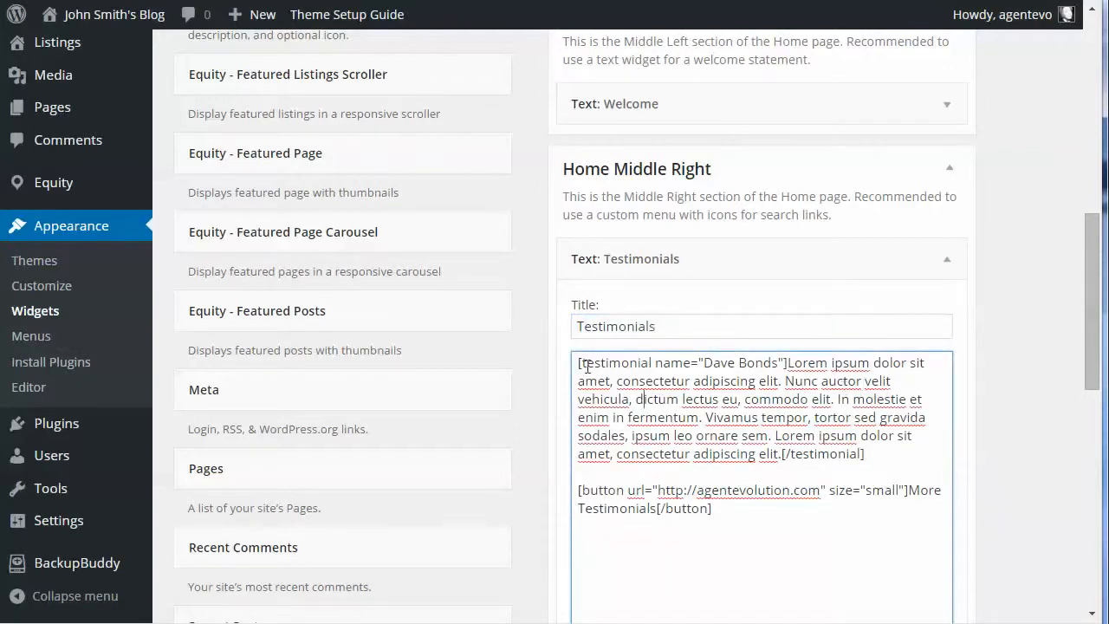
drag(578, 365, 771, 365)
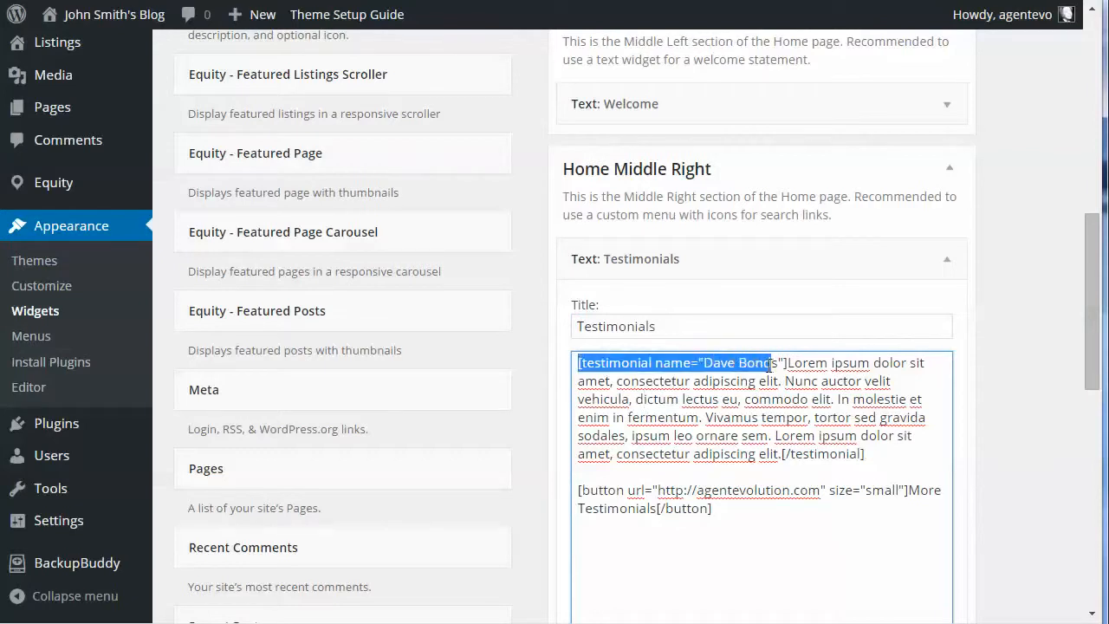
click(763, 364)
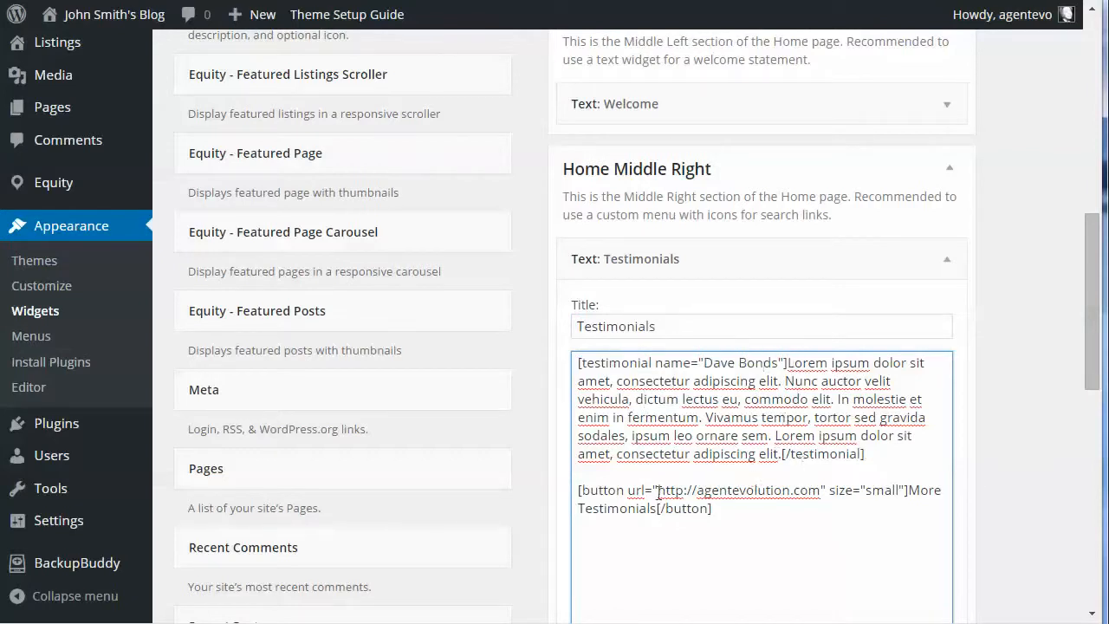
drag(659, 492, 677, 491)
click(937, 491)
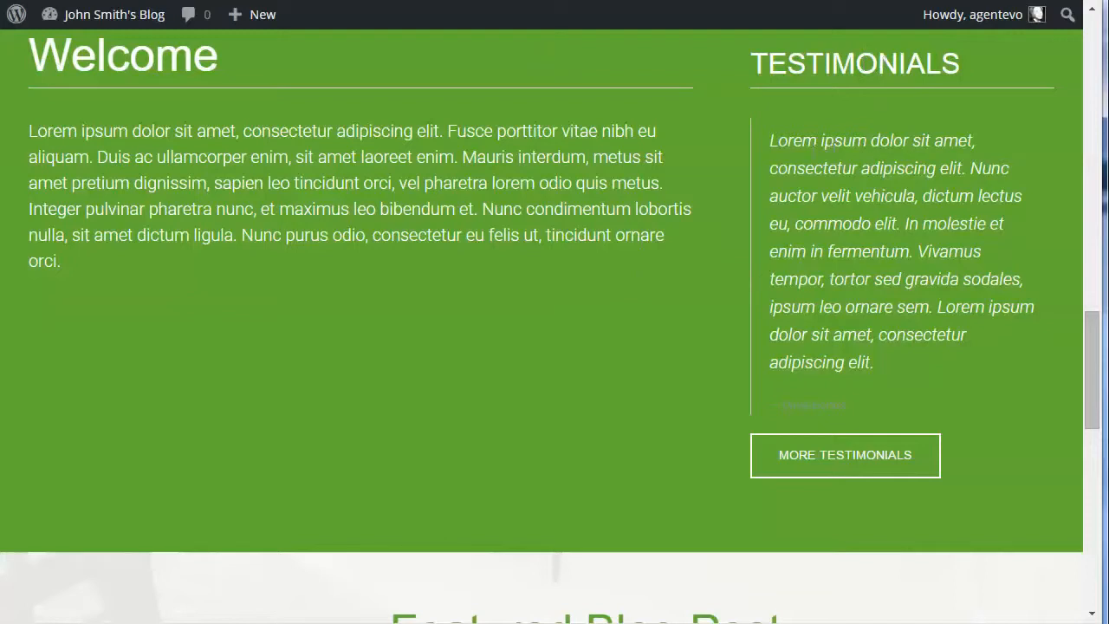
Step: Examine the testimonial section on the blog's home page and compare it with the matching section on the demo's home page
drag(814, 167, 920, 279)
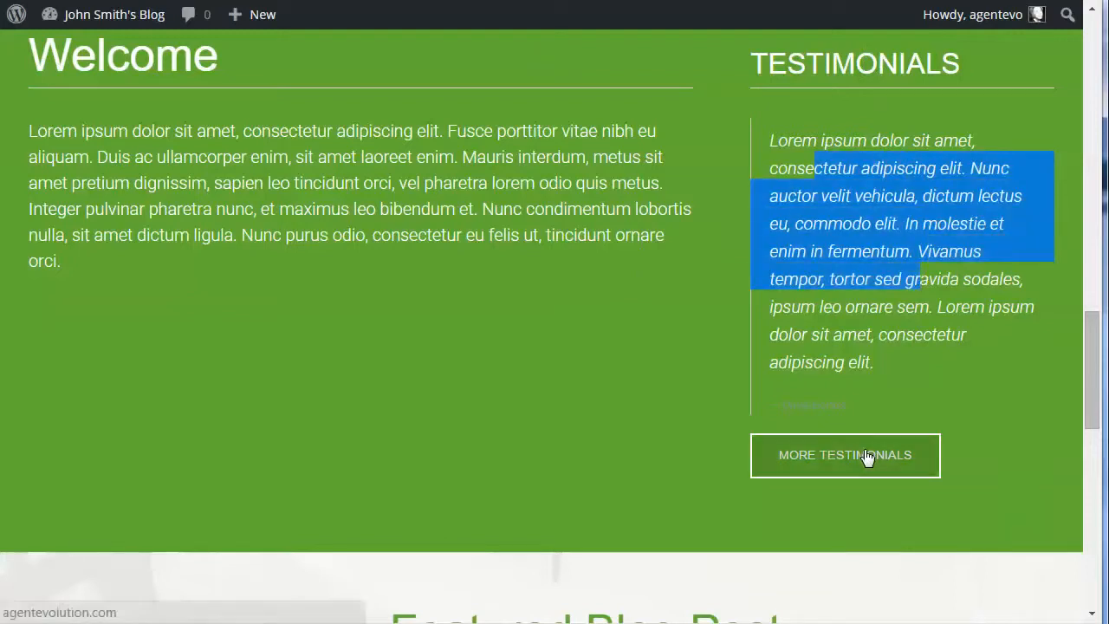
scroll(612, 432, down, 5)
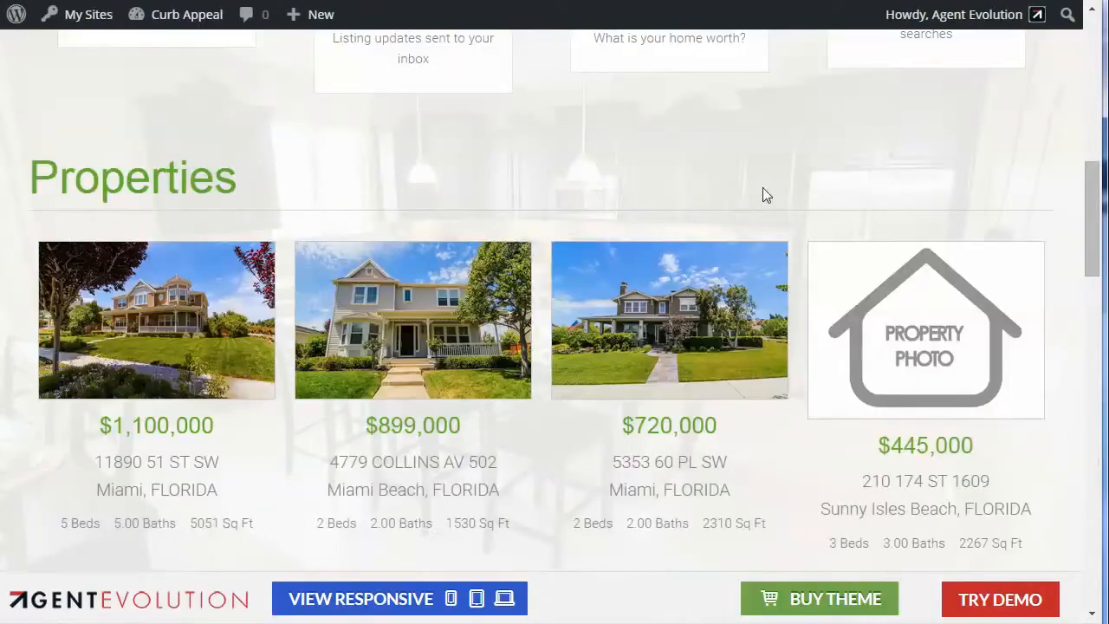
scroll(760, 199, up, 3)
scroll(760, 198, down, 4)
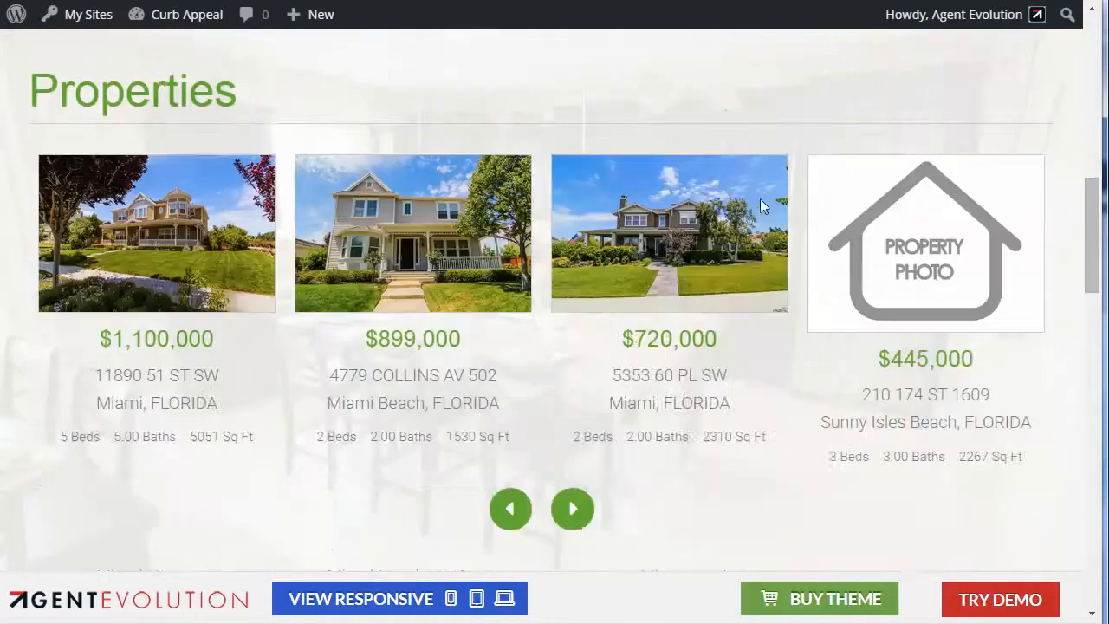
scroll(760, 198, down, 8)
scroll(760, 205, up, 3)
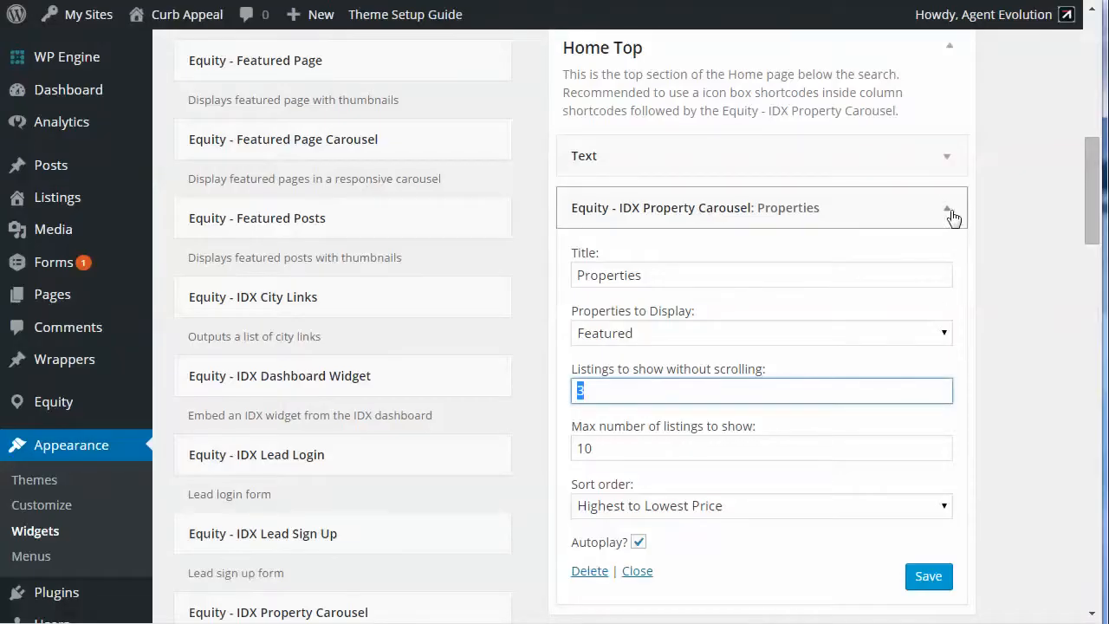
Step: Check the title and selected menu of the demo's Search Tools custom menu widget in Home Middle Right
click(951, 214)
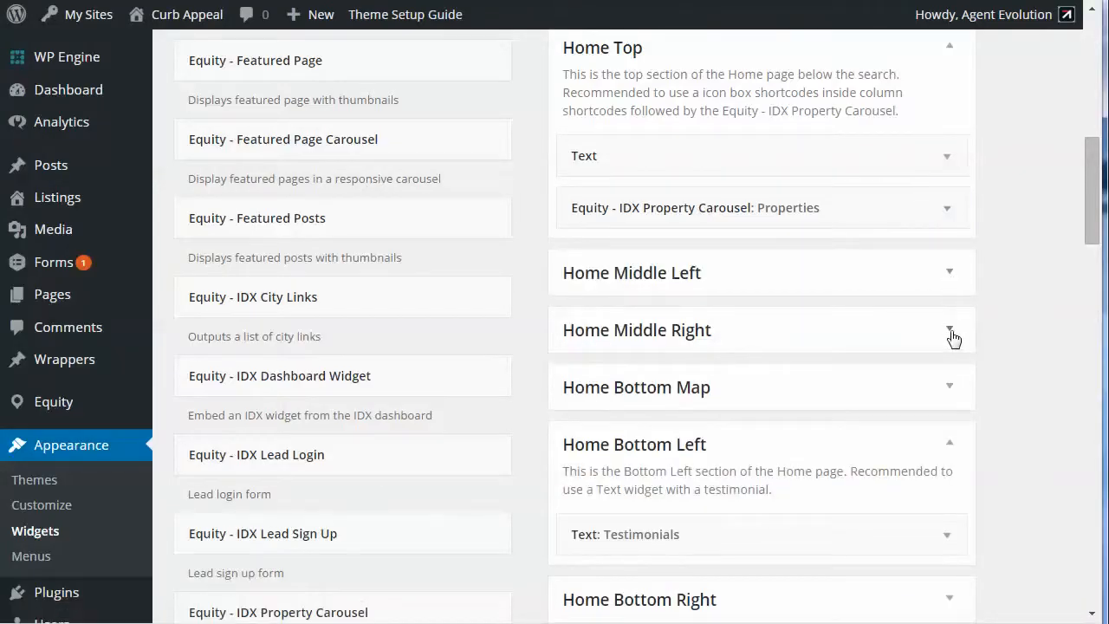
click(953, 336)
scroll(953, 338, down, 2)
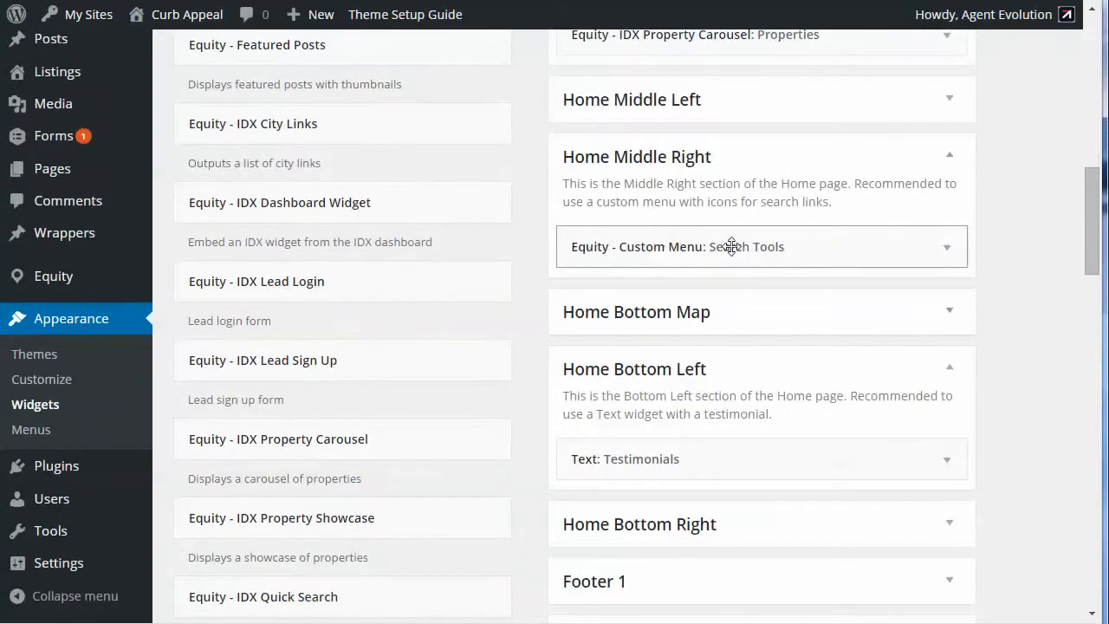
click(942, 252)
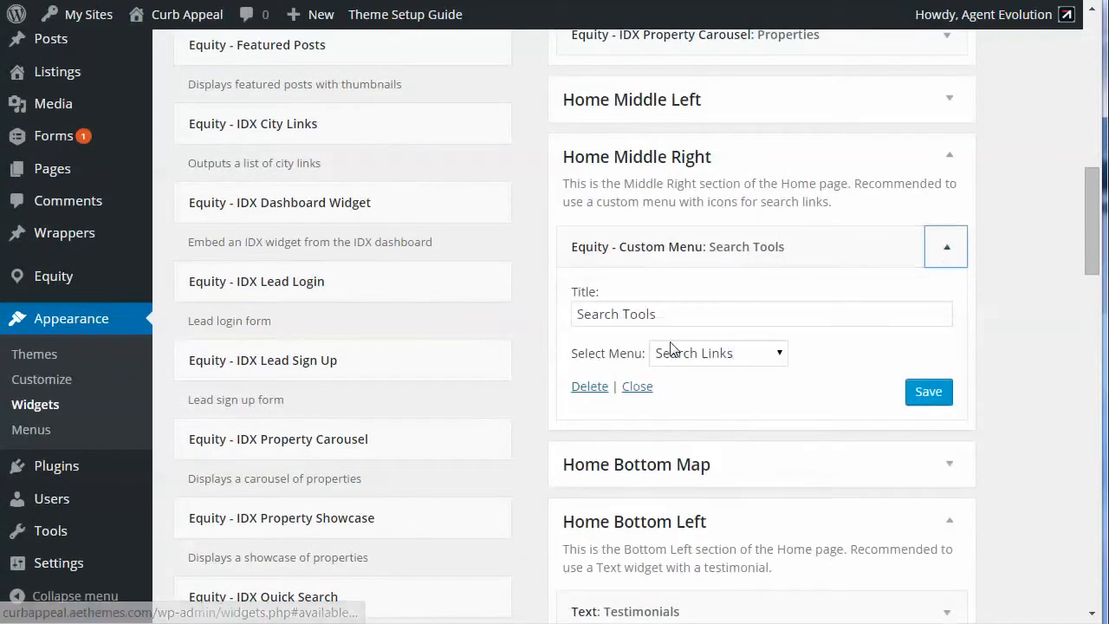
click(948, 252)
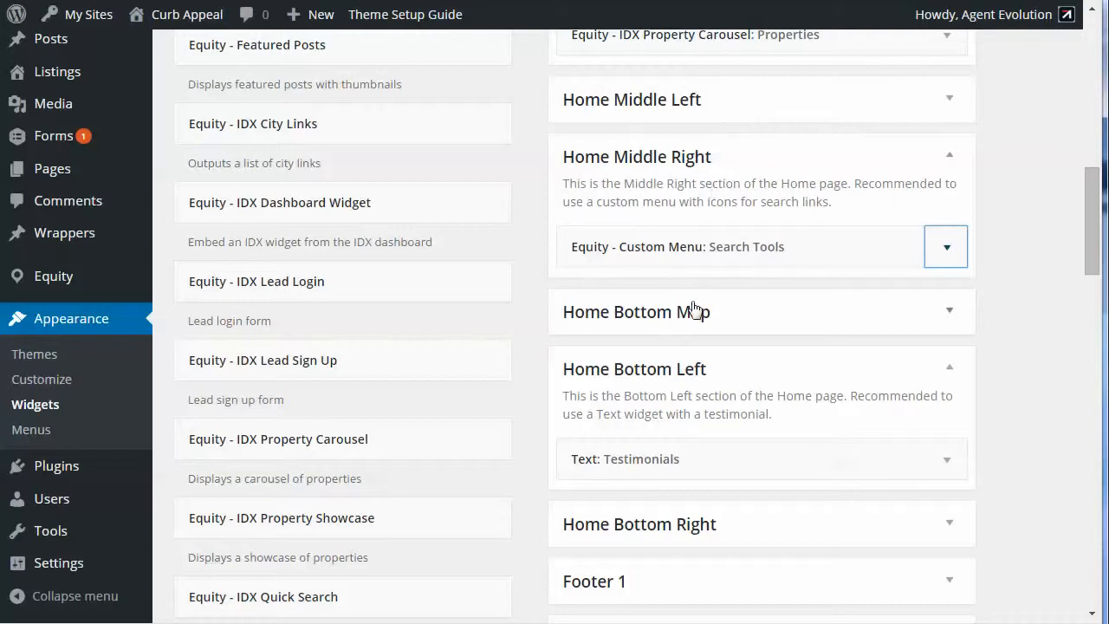
Step: Expand the demo's Home Bottom Map area, and on the blog collapse the Testimonials widget and expand the same area
click(949, 314)
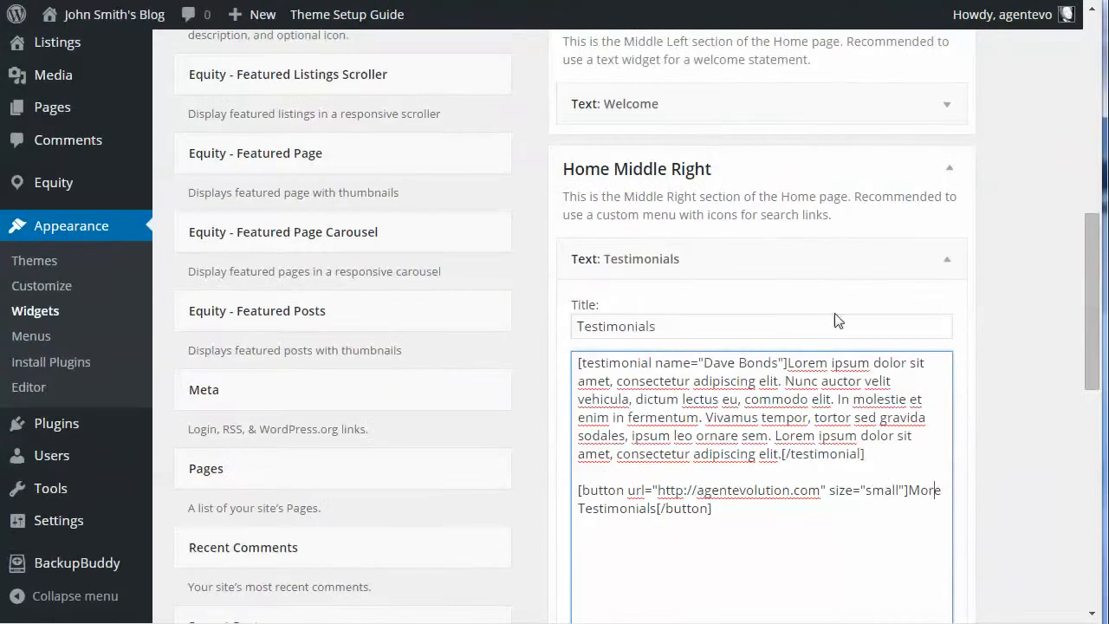
click(943, 272)
scroll(942, 277, down, 1)
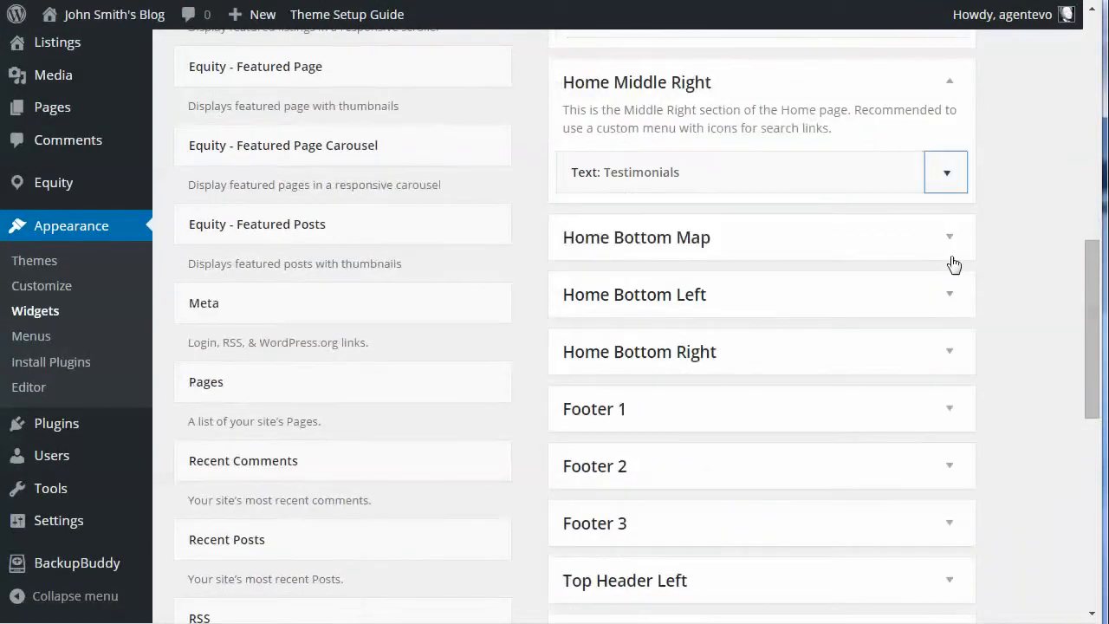
click(951, 251)
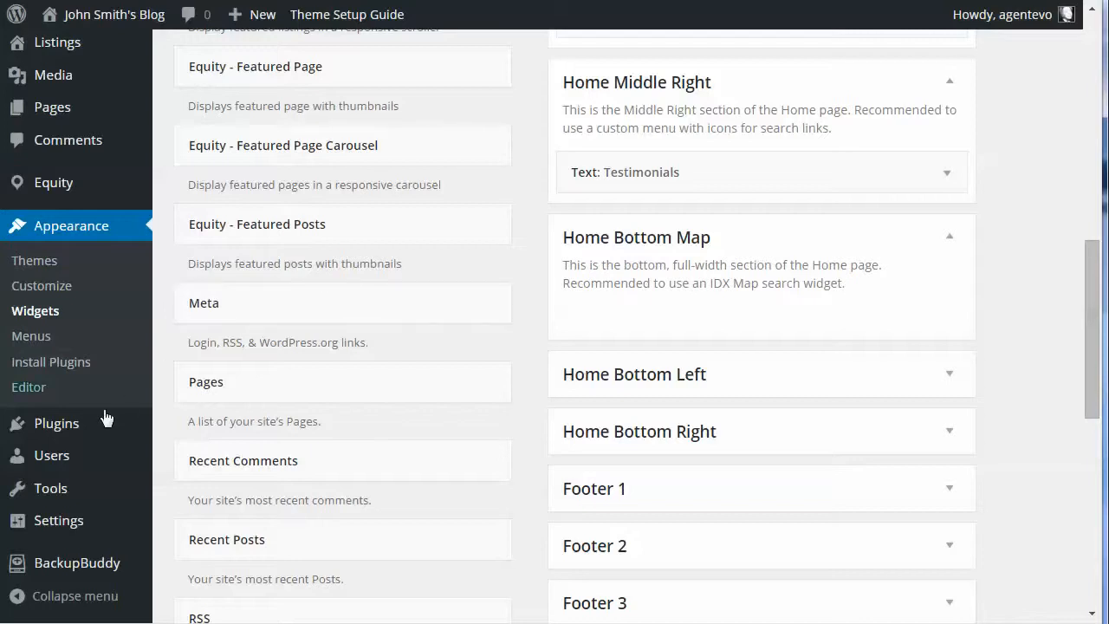
Step: Open the form for uploading a new plugin on the blog and start choosing its zip file
mouse_move(15, 430)
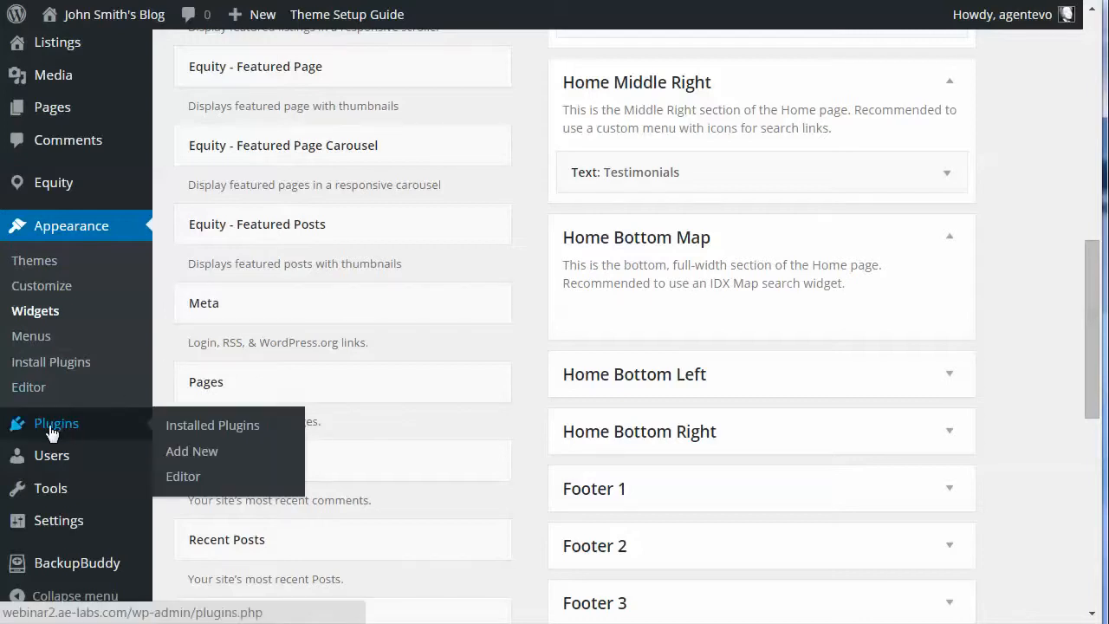
click(186, 454)
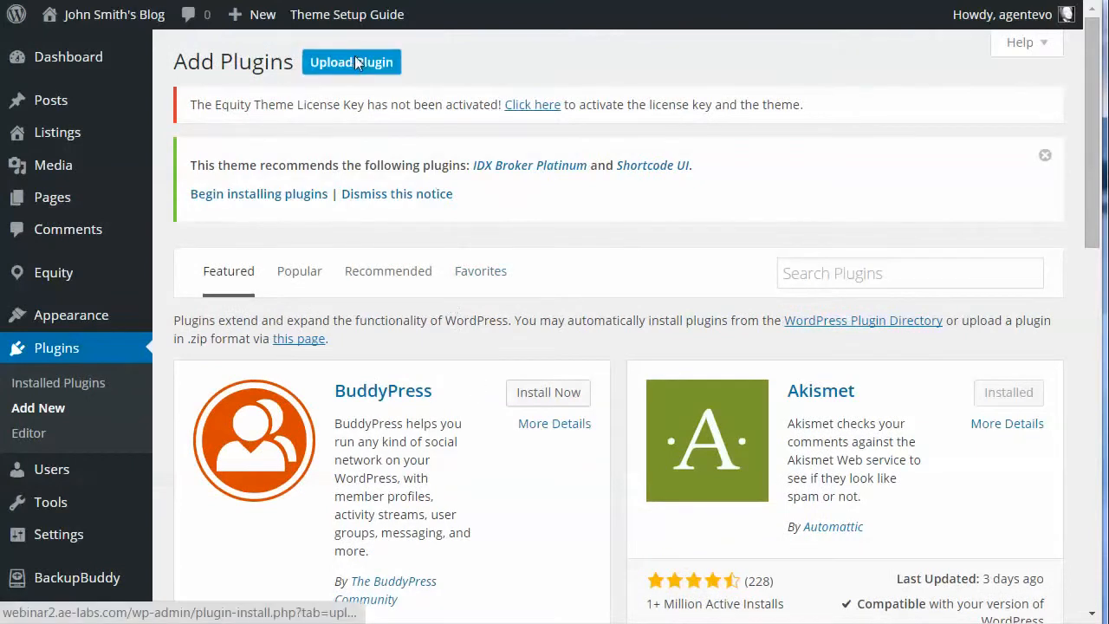
click(355, 62)
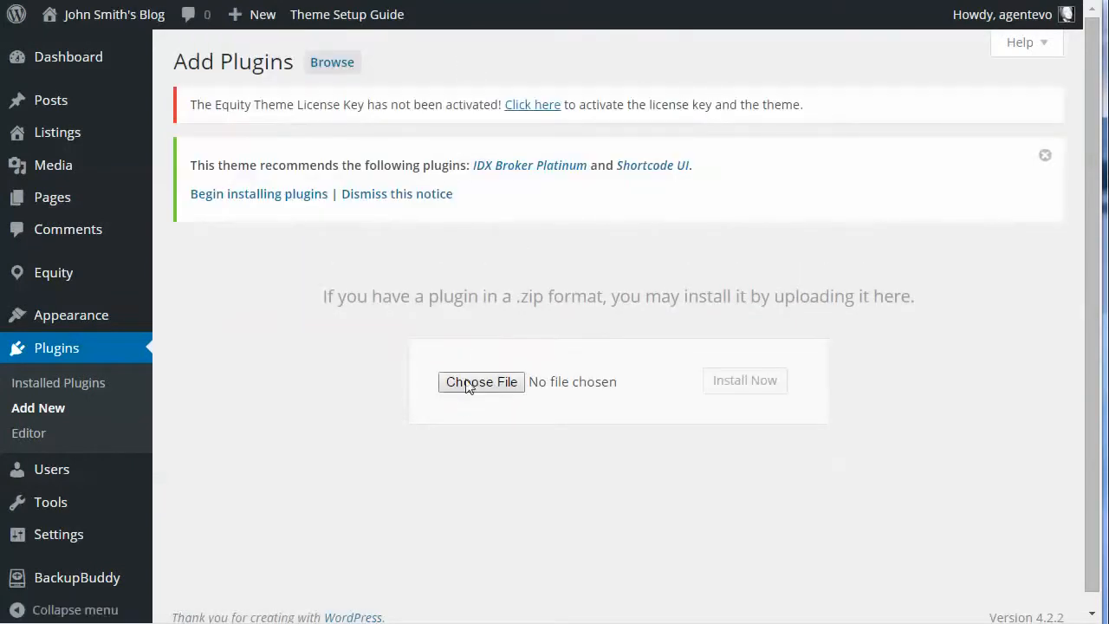
click(466, 383)
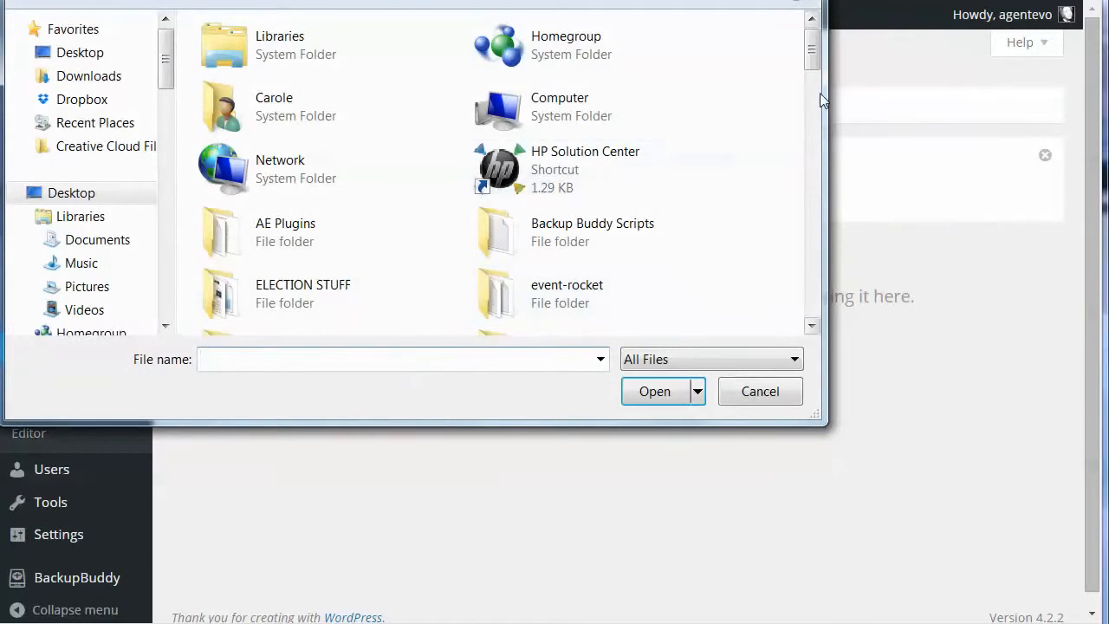
Step: Choose soliloquy.zip from the theme's plugins folder, inside the theme updates folder on the desktop, as the plugin file
drag(810, 65, 806, 148)
double_click(534, 211)
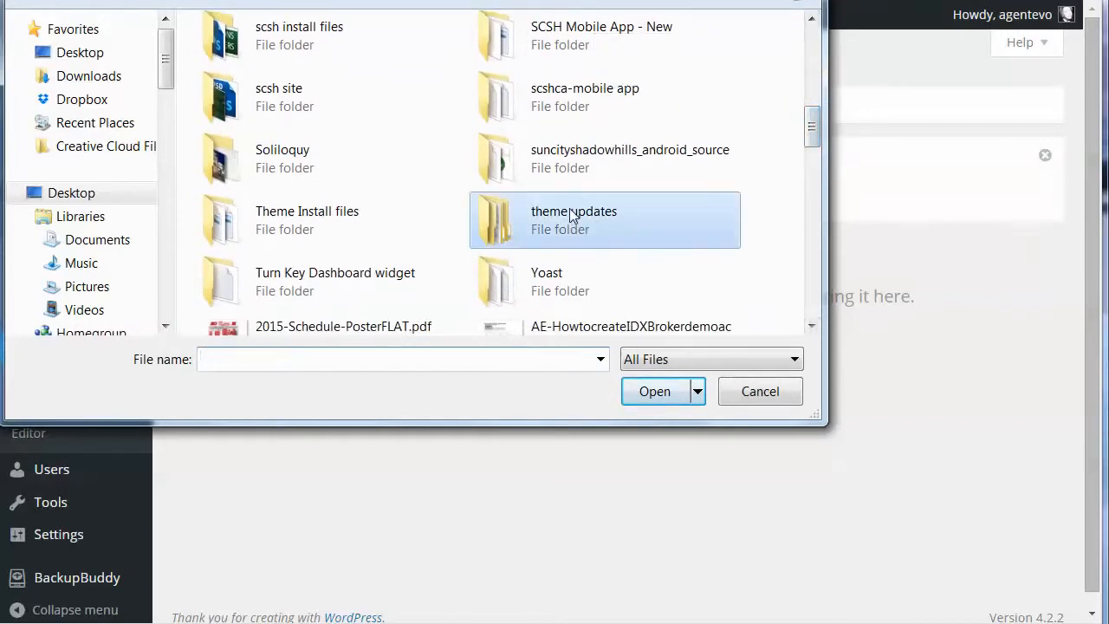
double_click(291, 62)
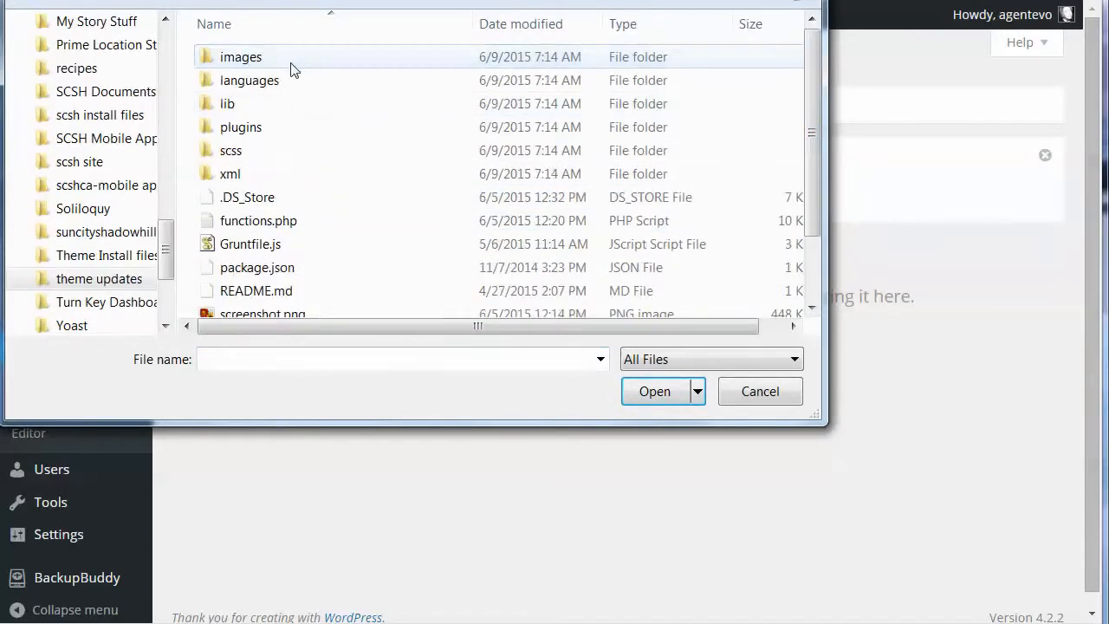
double_click(227, 129)
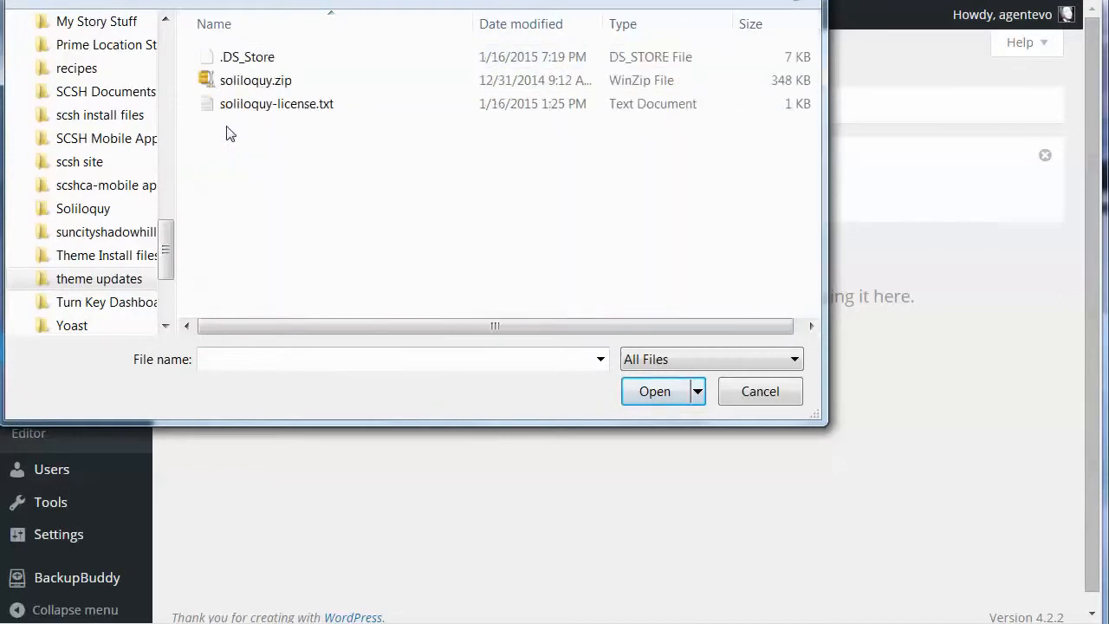
click(272, 86)
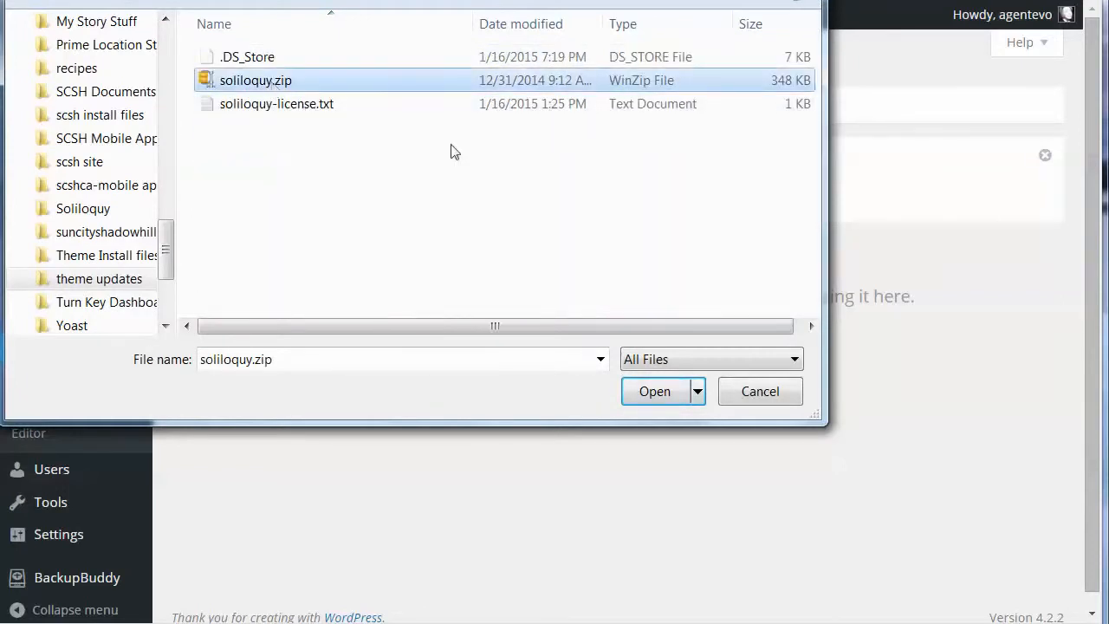
click(651, 395)
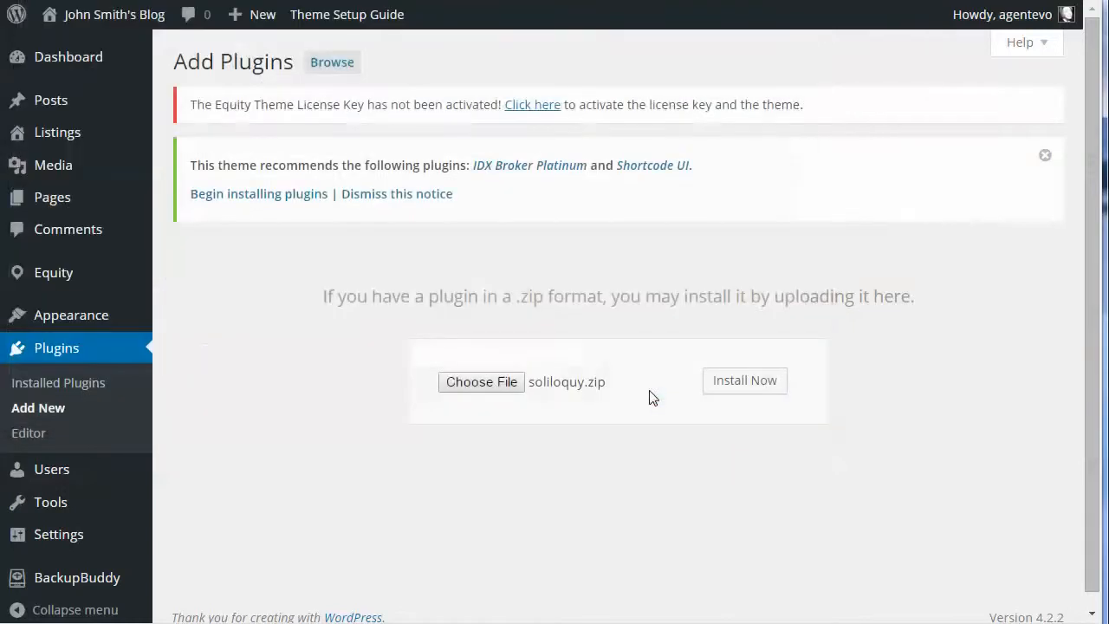
Step: Install the uploaded Soliloquy plugin and activate it, then check its entry among the installed plugins
click(729, 385)
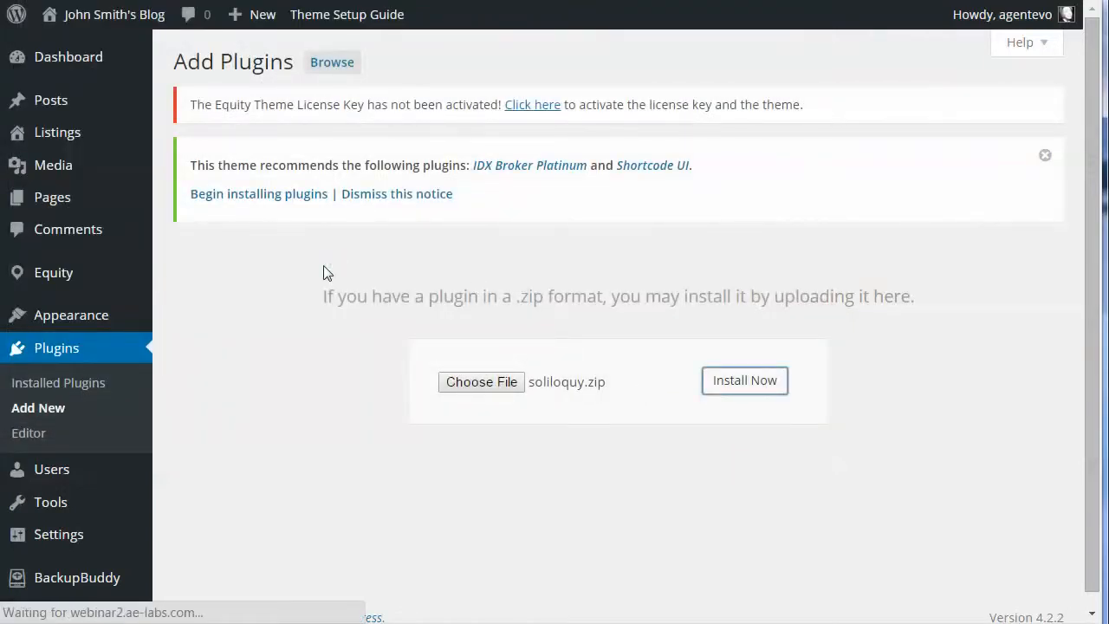
click(217, 324)
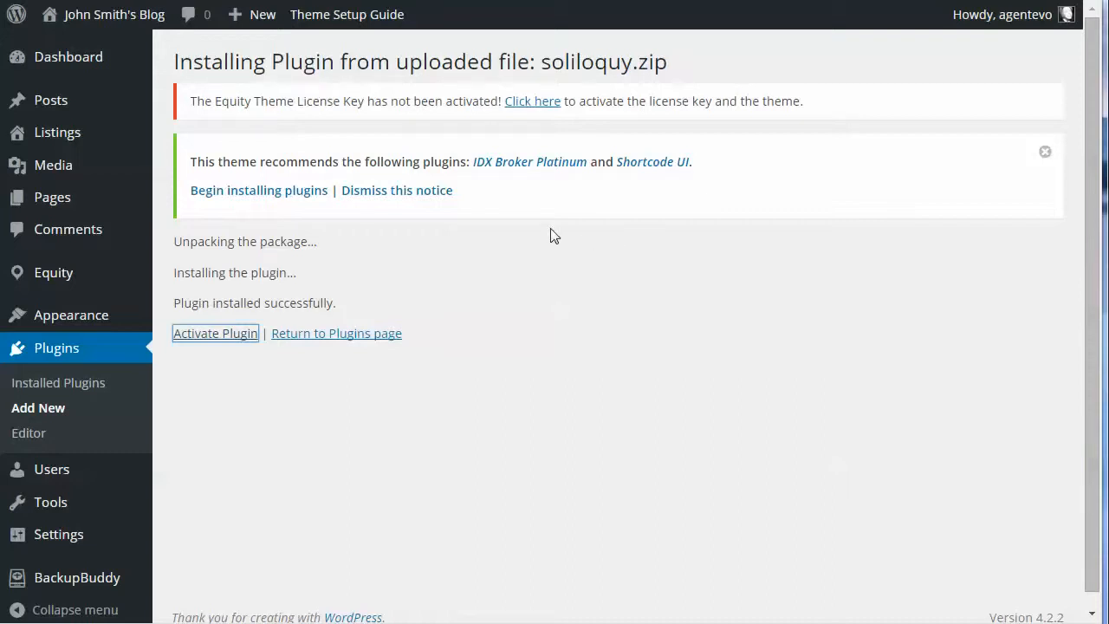
click(222, 337)
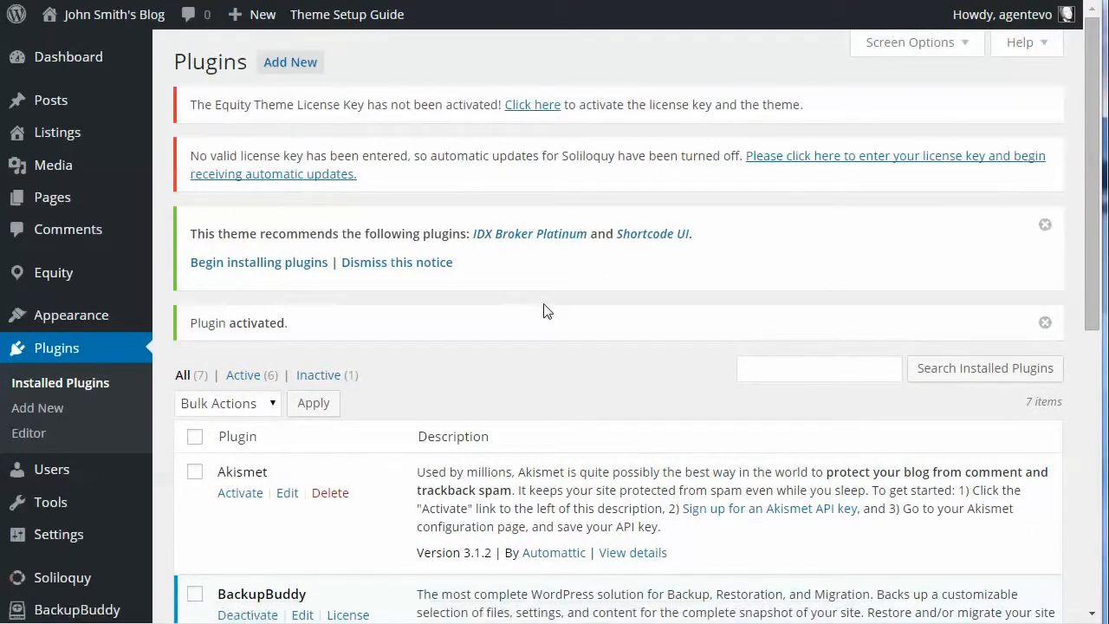
scroll(545, 311, down, 4)
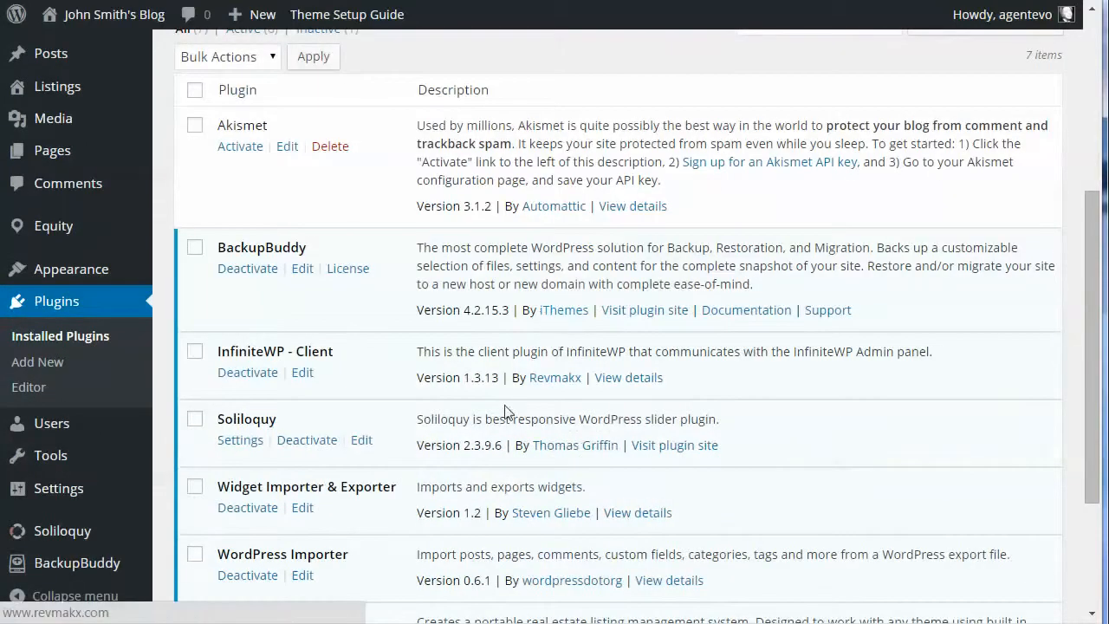
Step: Open the Soliloquy settings and look at where the plugin's license key is entered
mouse_move(52, 531)
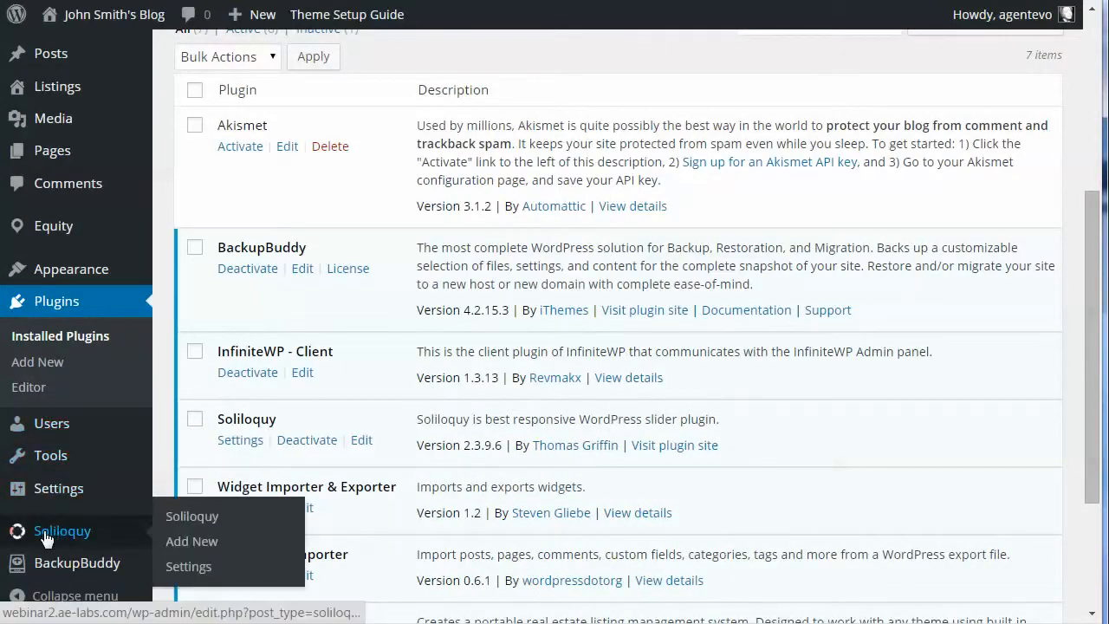
click(188, 565)
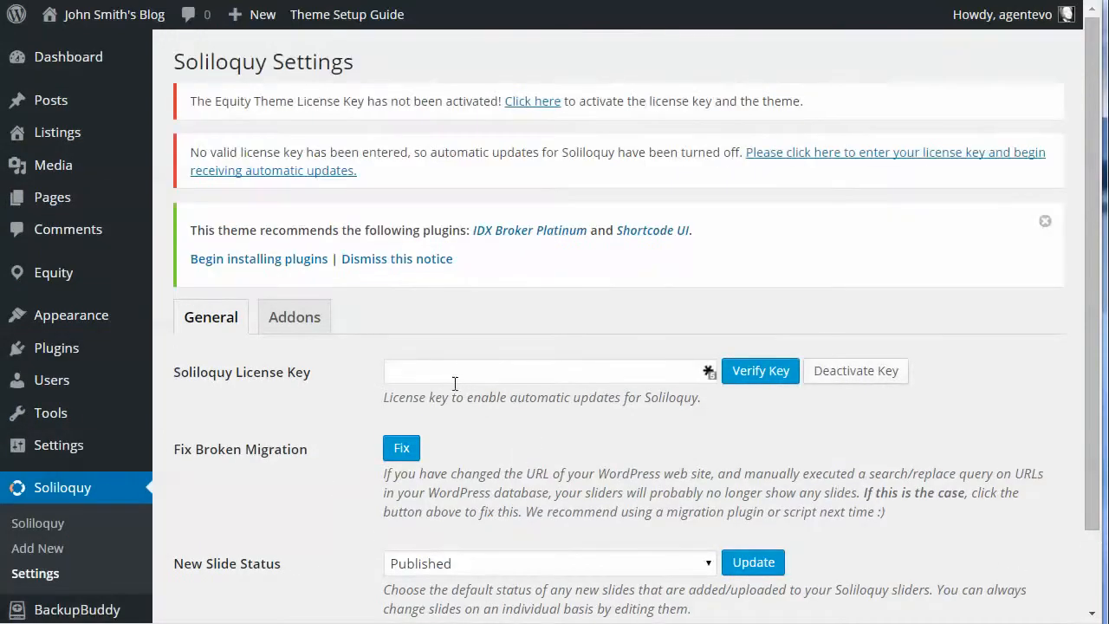
click(405, 371)
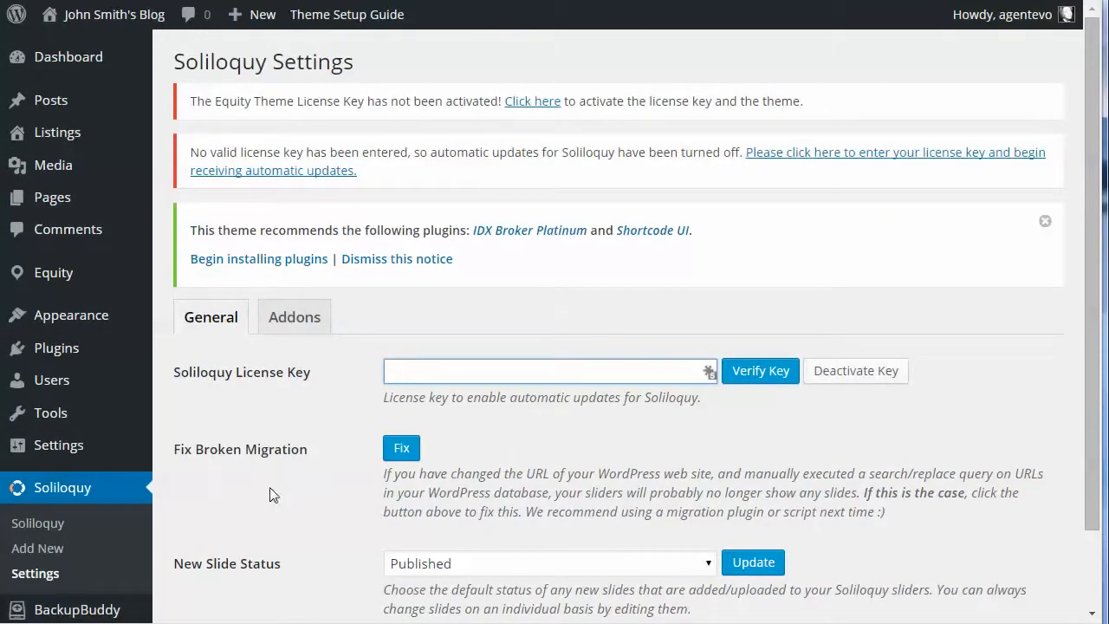
scroll(26, 522, down, 1)
Step: Create a new Soliloquy slider titled "Home Page"
click(26, 435)
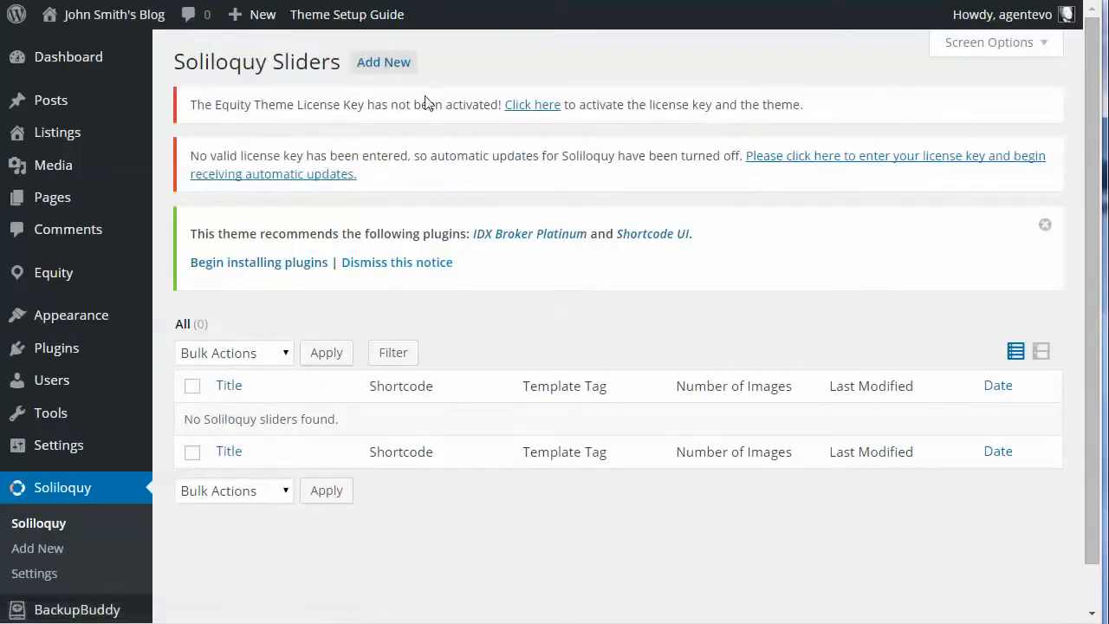
click(393, 62)
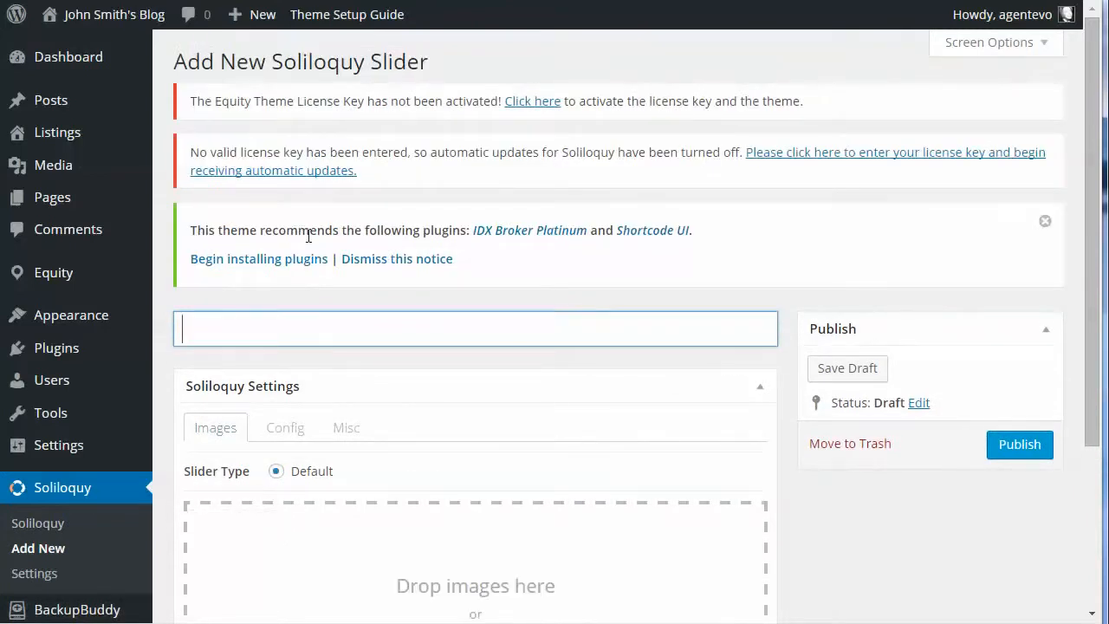
text(Home Page)
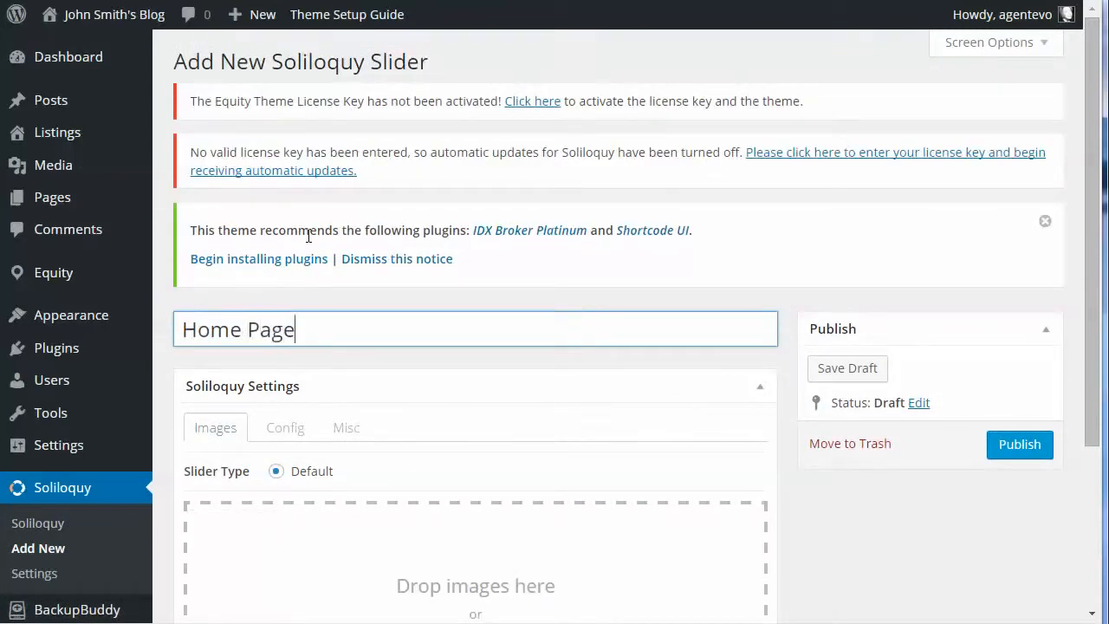
Step: Upload Fotolia_43202815_X_cropped_slider.jpg from the desktop's Soliloquy folder as a slide in the Home Page slider
scroll(459, 215, down, 3)
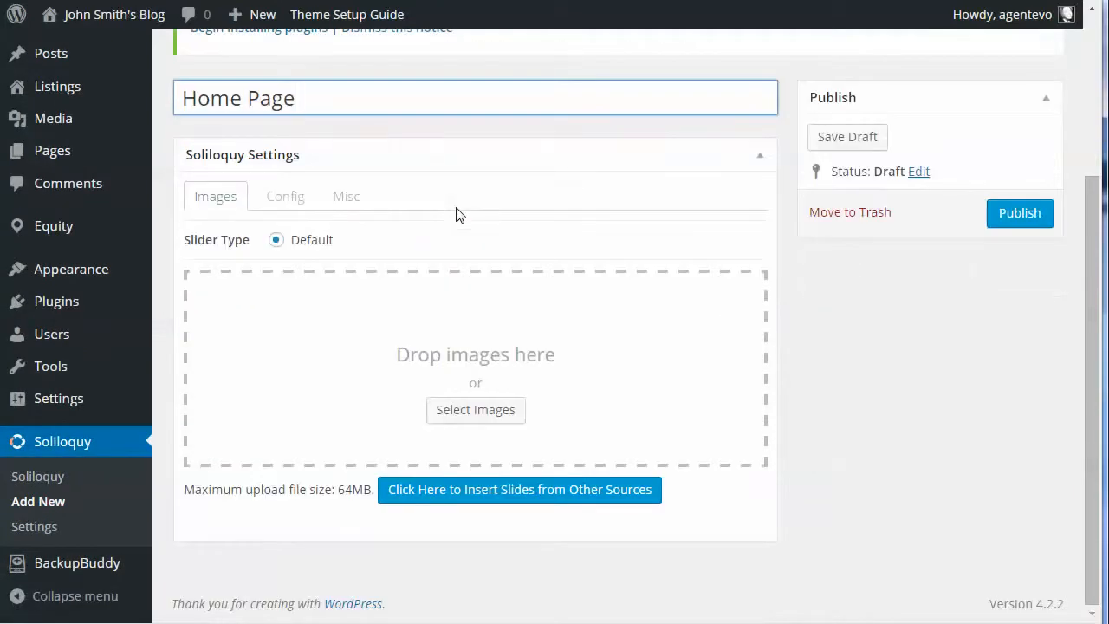
click(473, 407)
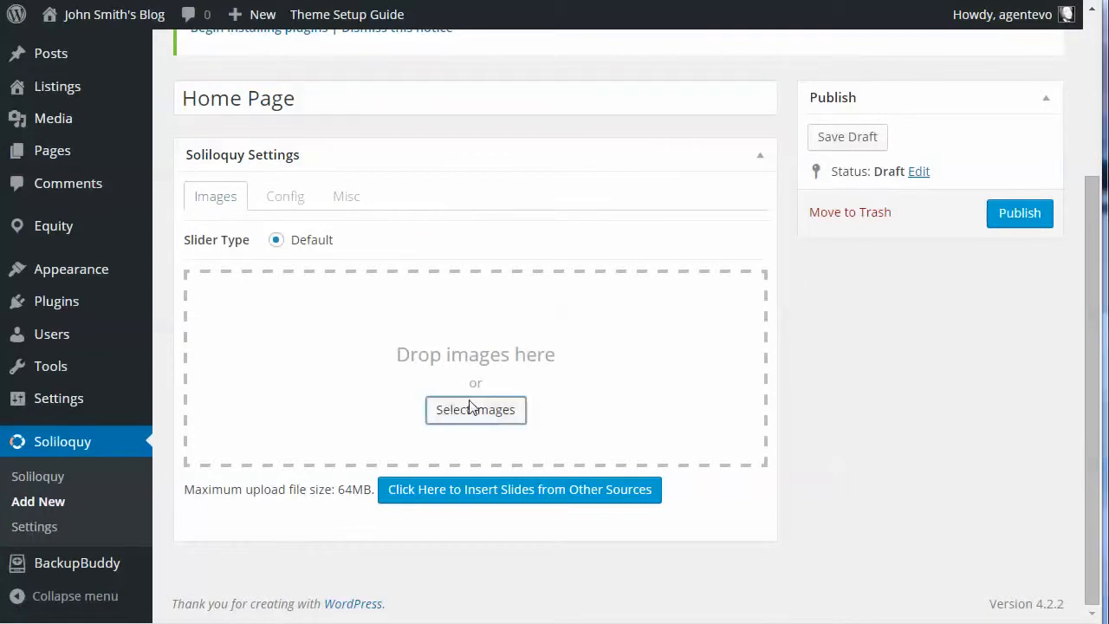
click(81, 53)
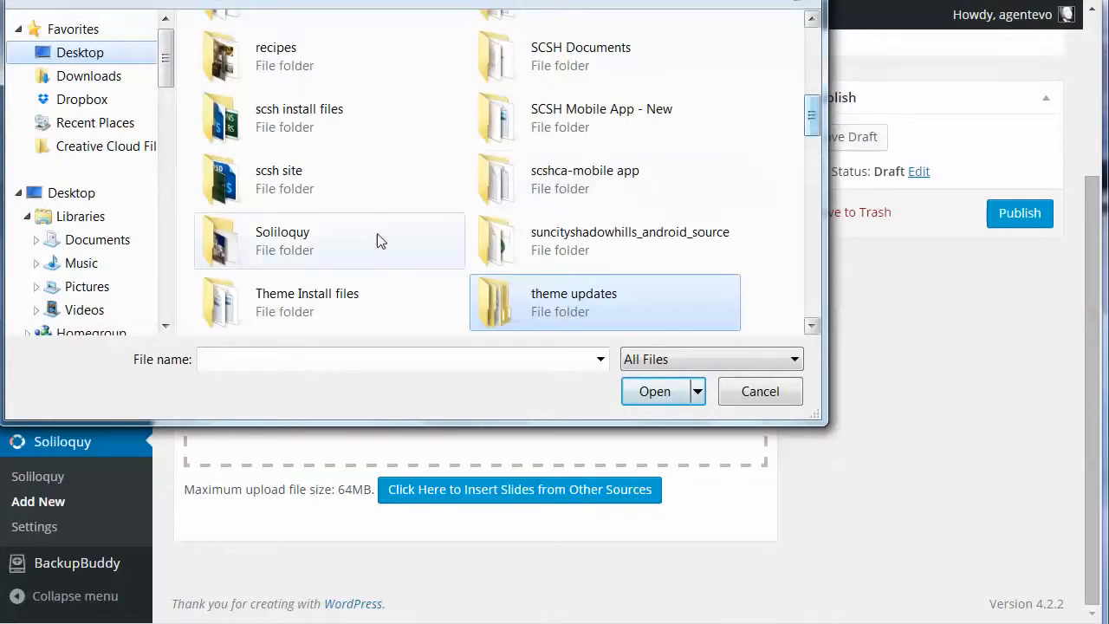
double_click(320, 241)
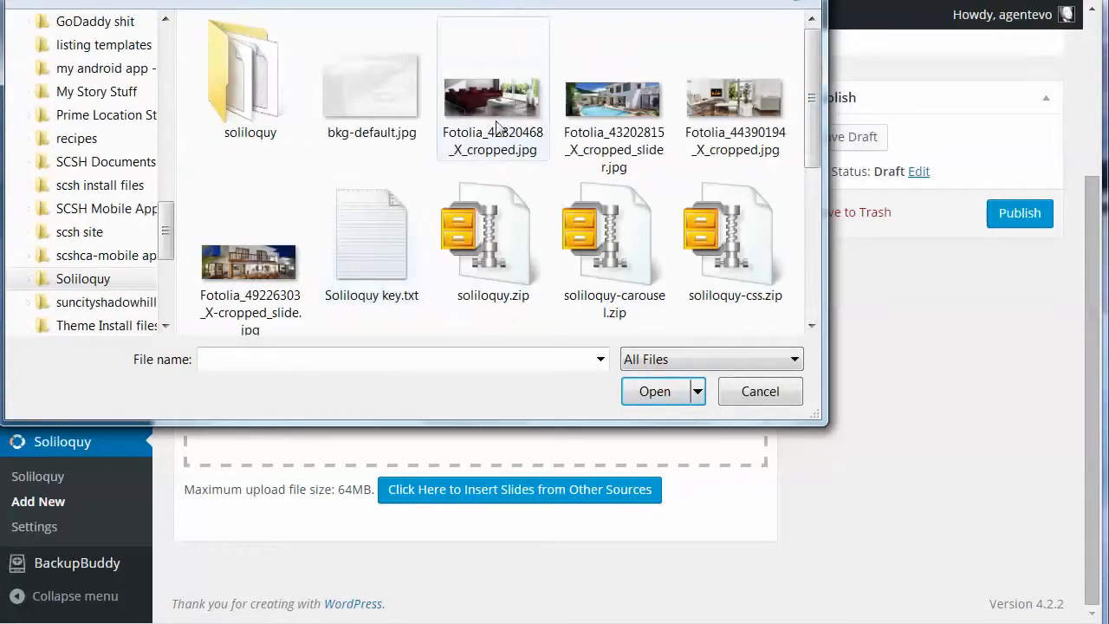
click(612, 108)
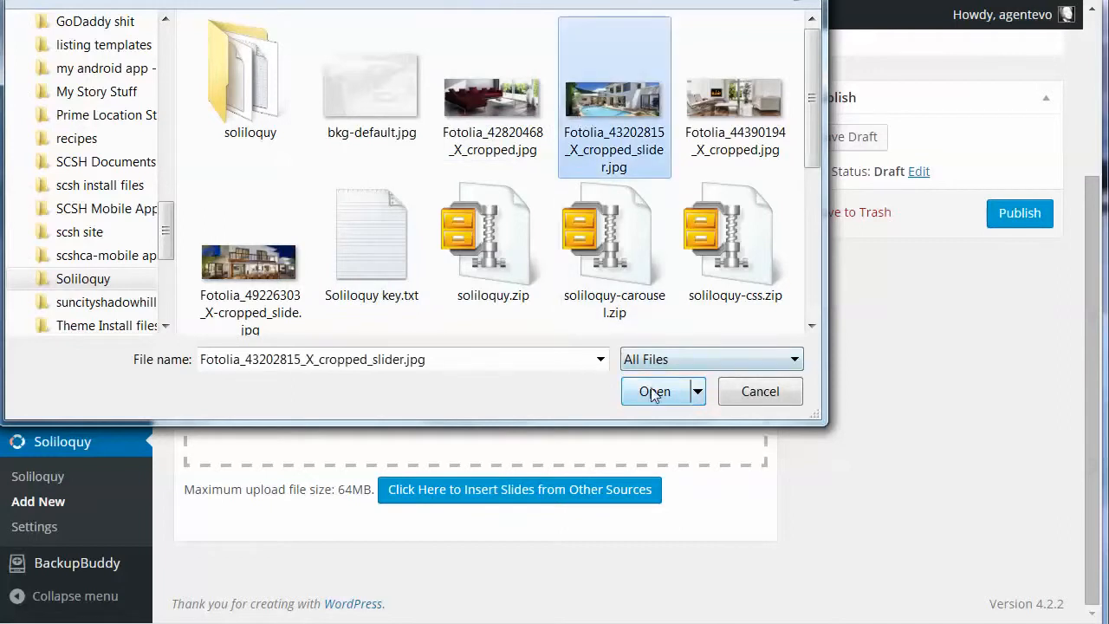
click(654, 391)
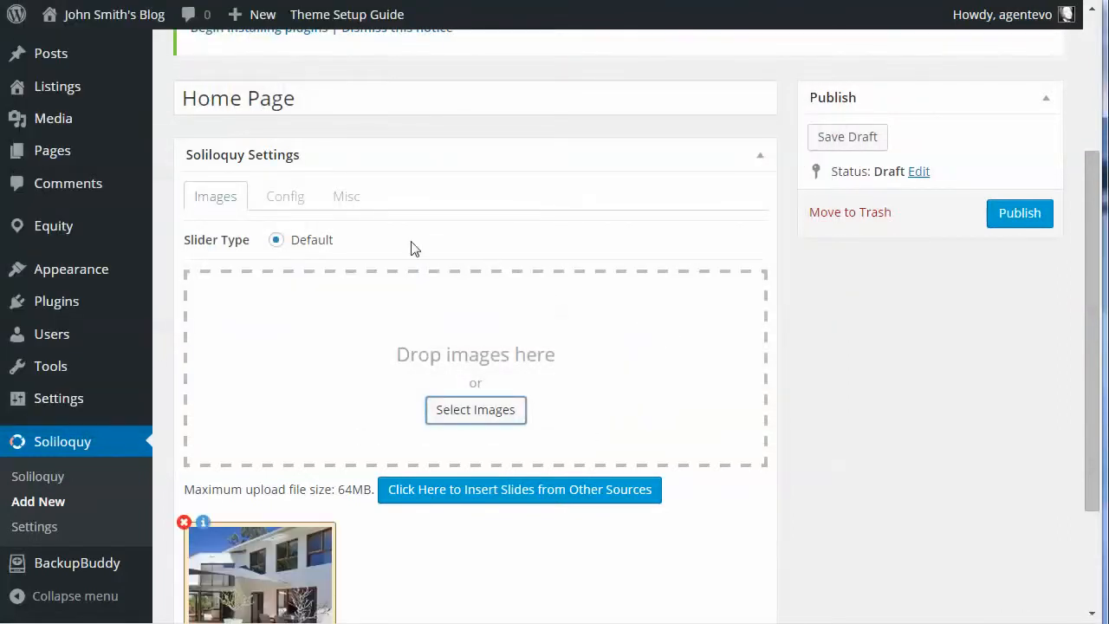
Step: Configure the slider dimensions as Full Width, with a width of 1140 and a height of 400 px
click(293, 197)
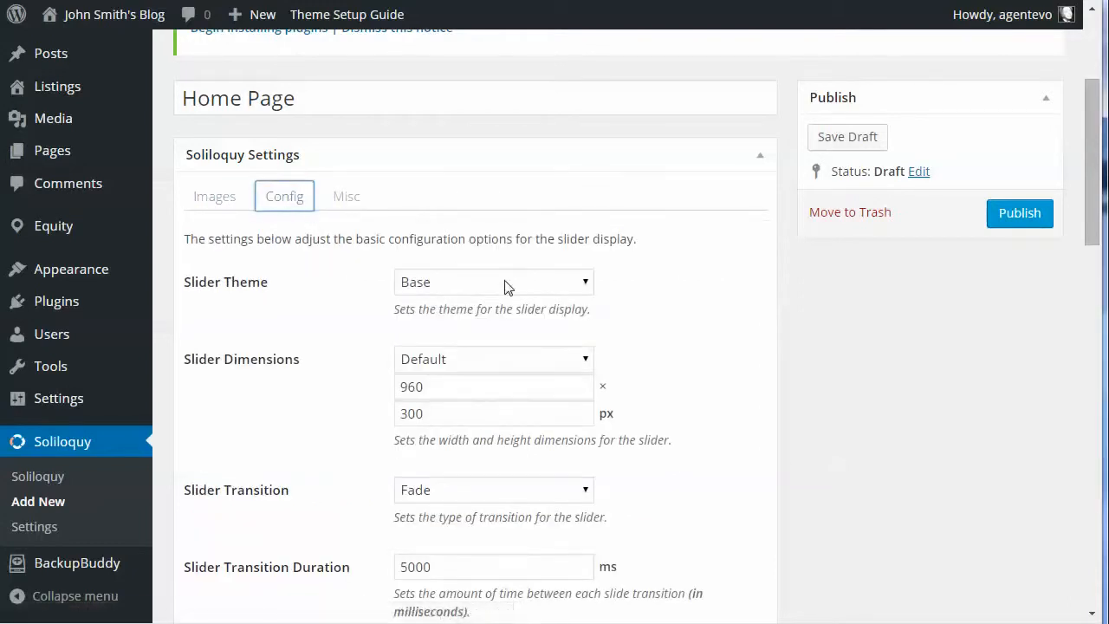
click(456, 361)
click(452, 400)
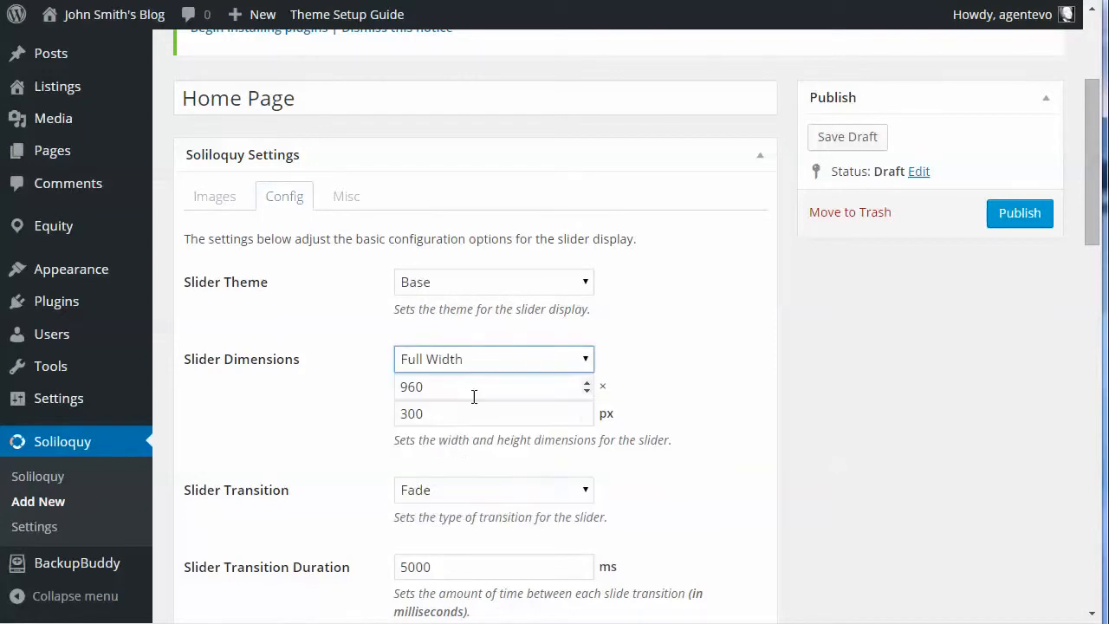
drag(465, 389, 383, 386)
text(1)
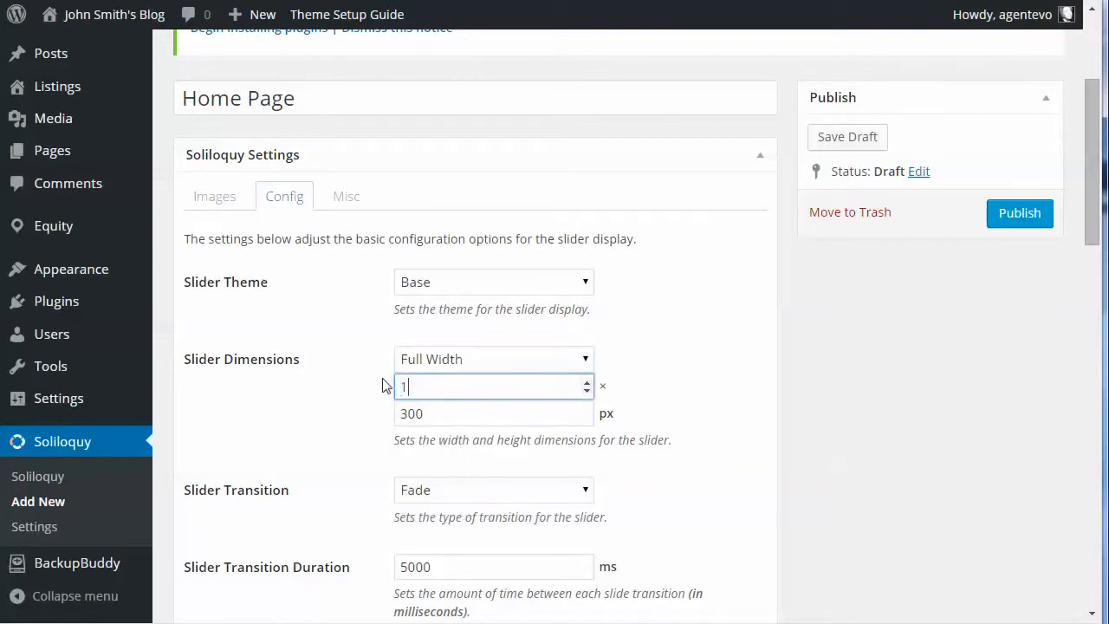
text(140)
drag(428, 413, 400, 413)
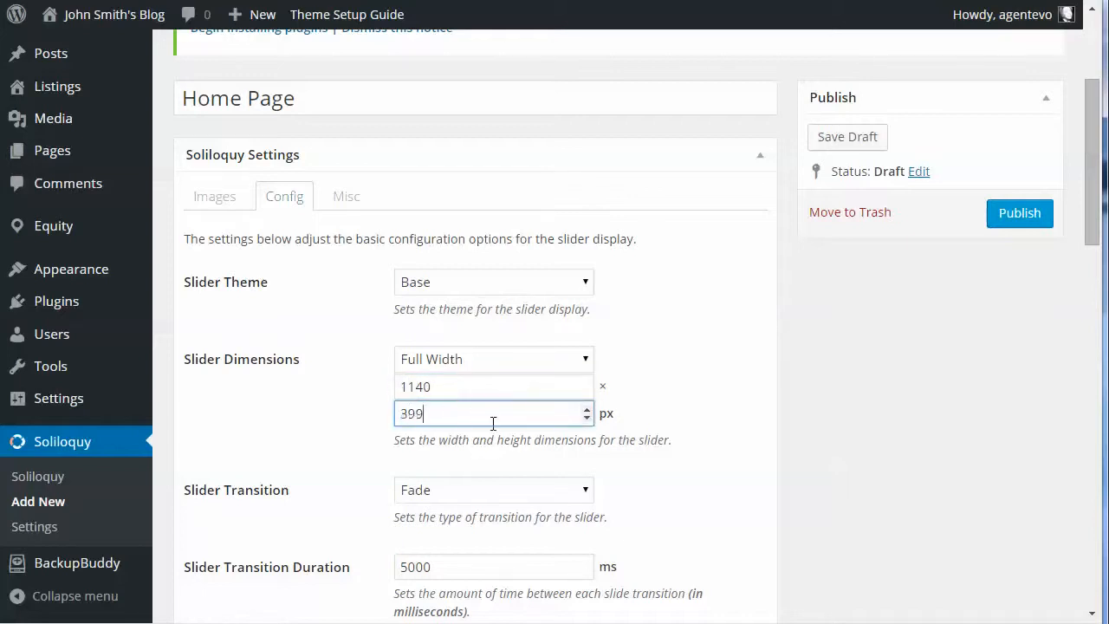
drag(438, 411, 360, 403)
text(400)
click(885, 430)
Step: Set the slider gutter to 0 px
scroll(849, 450, down, 5)
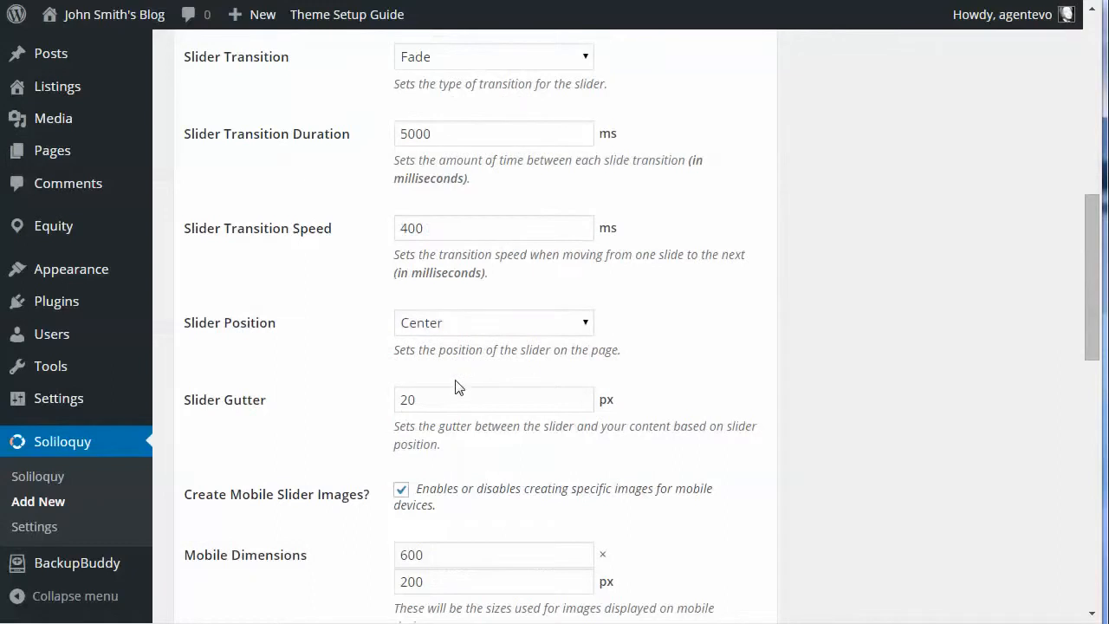
drag(435, 402, 349, 398)
text(0)
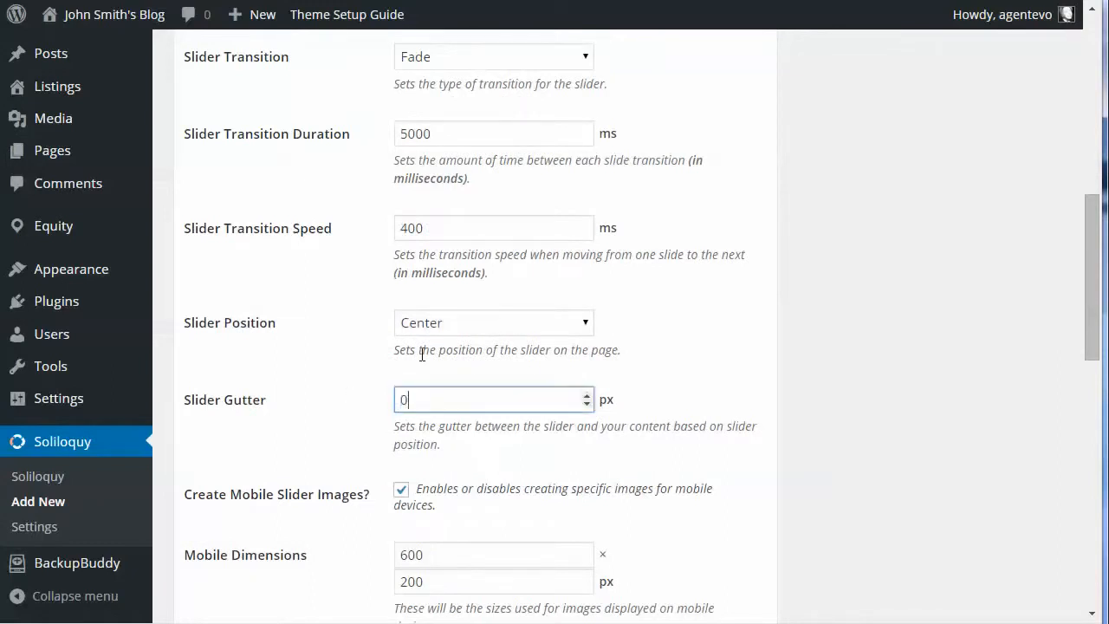
Step: Turn off the slider control navigation and publish the Home Page slider
scroll(495, 472, down, 4)
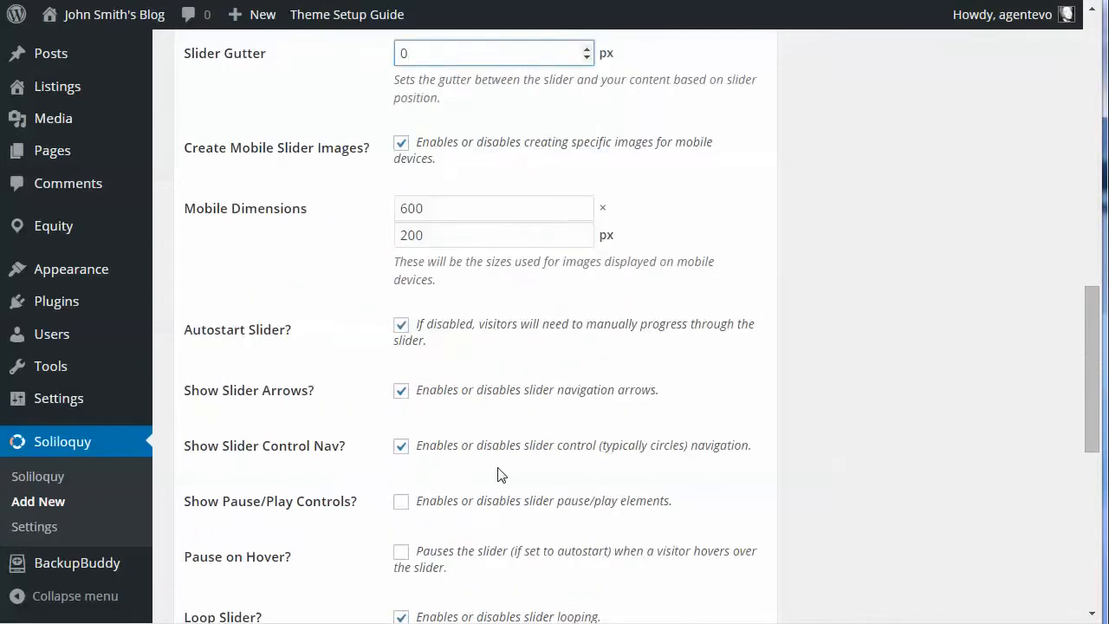
click(400, 446)
scroll(875, 339, up, 12)
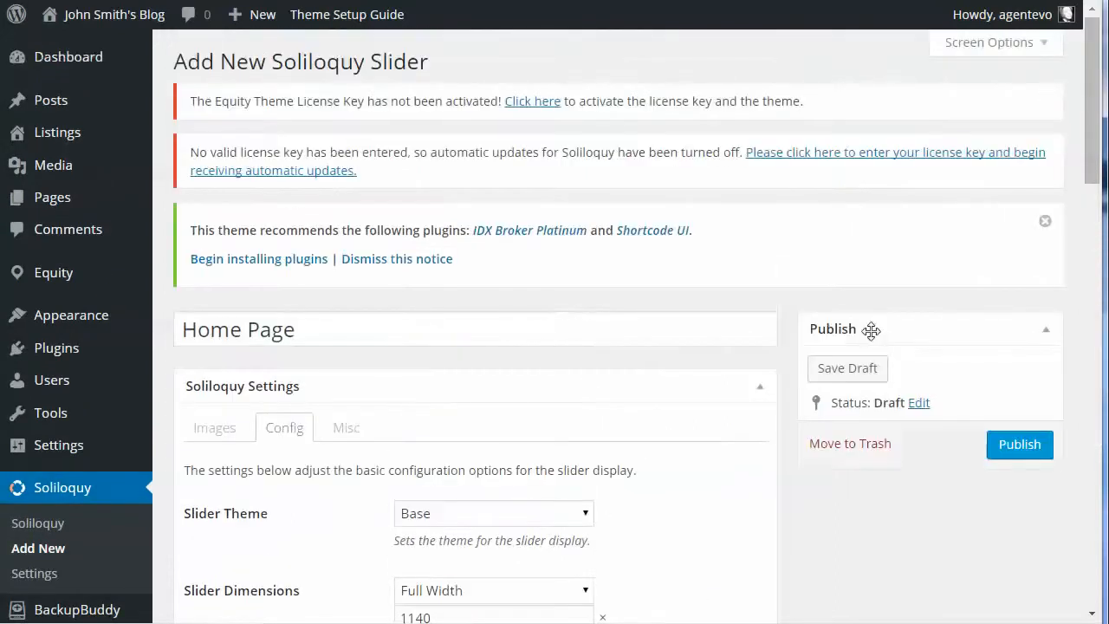
click(1012, 454)
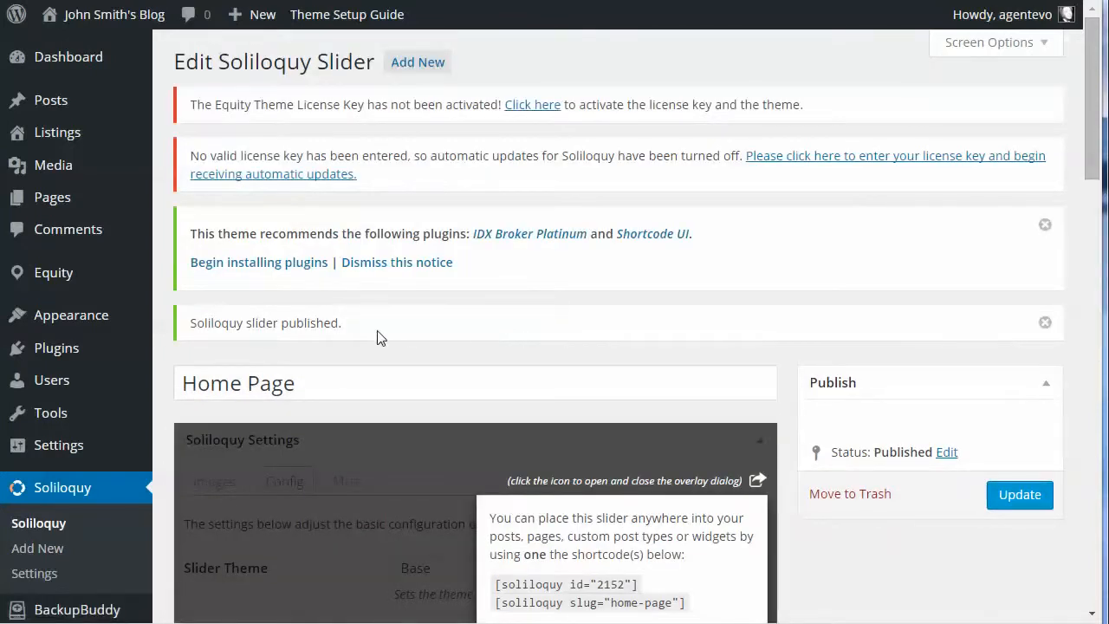
Step: Add a Soliloquy widget showing the Home Page slider to the blog's Home Bottom Map widget area
mouse_move(57, 357)
mouse_move(66, 319)
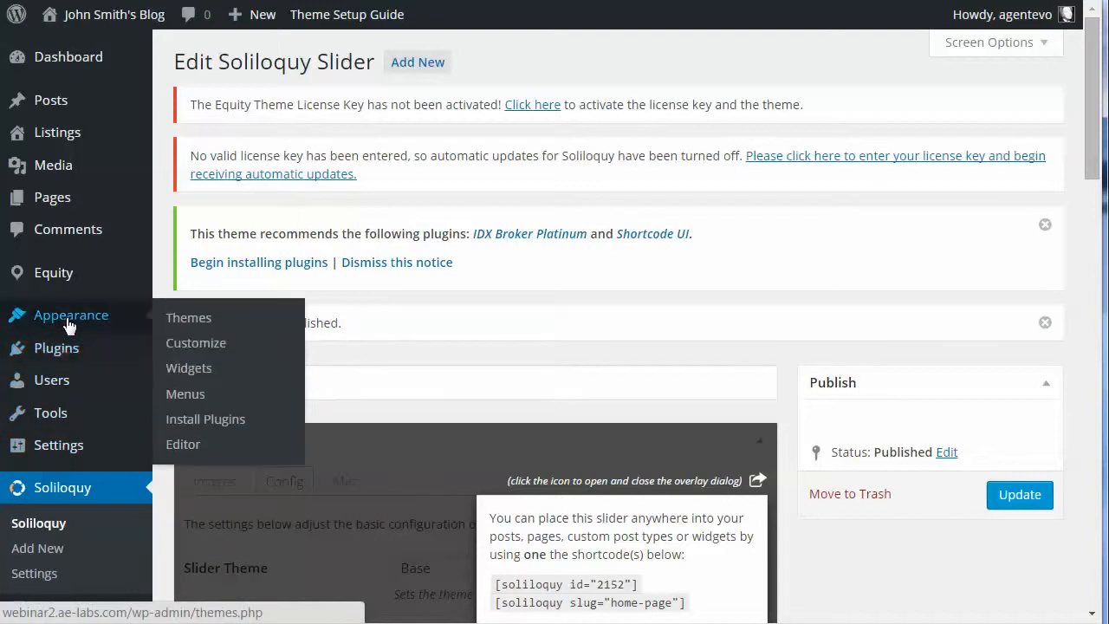
click(198, 371)
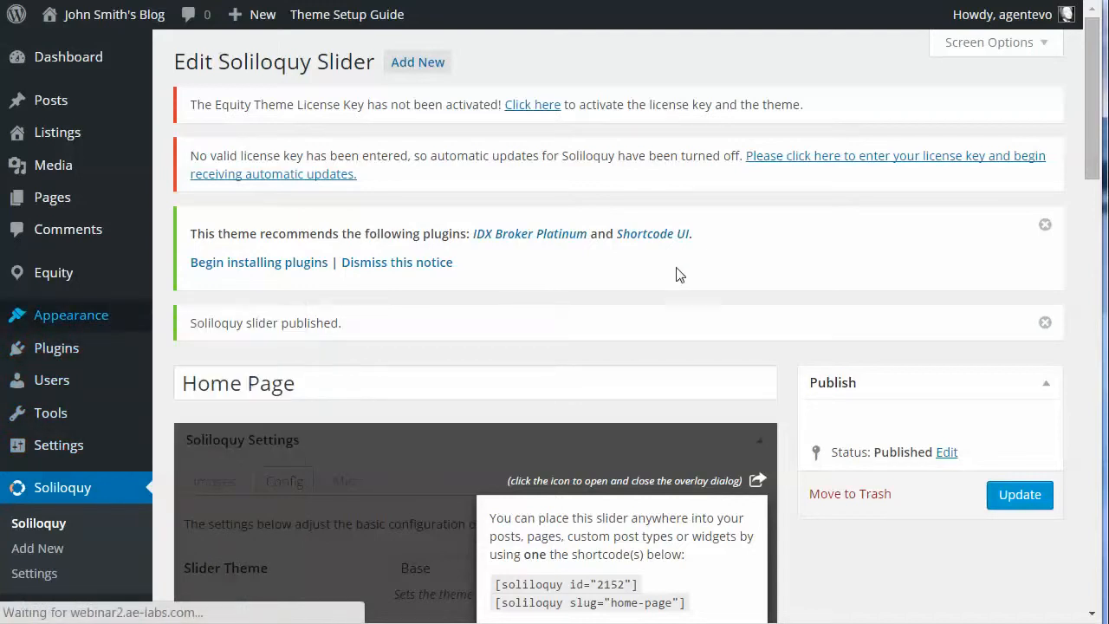
scroll(965, 452, down, 10)
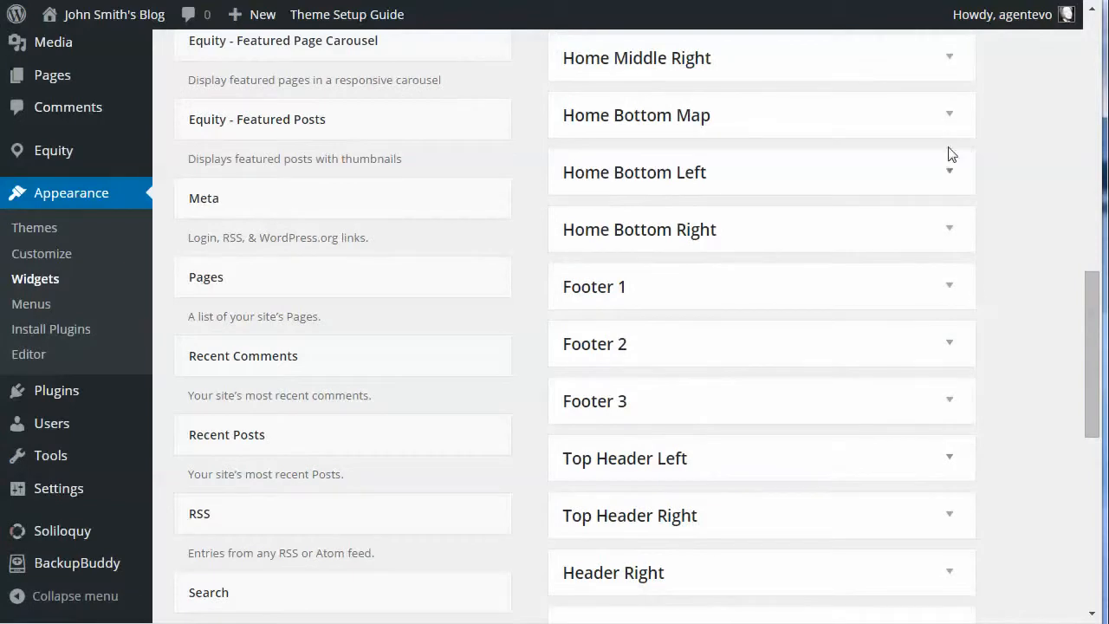
click(947, 119)
scroll(468, 491, down, 3)
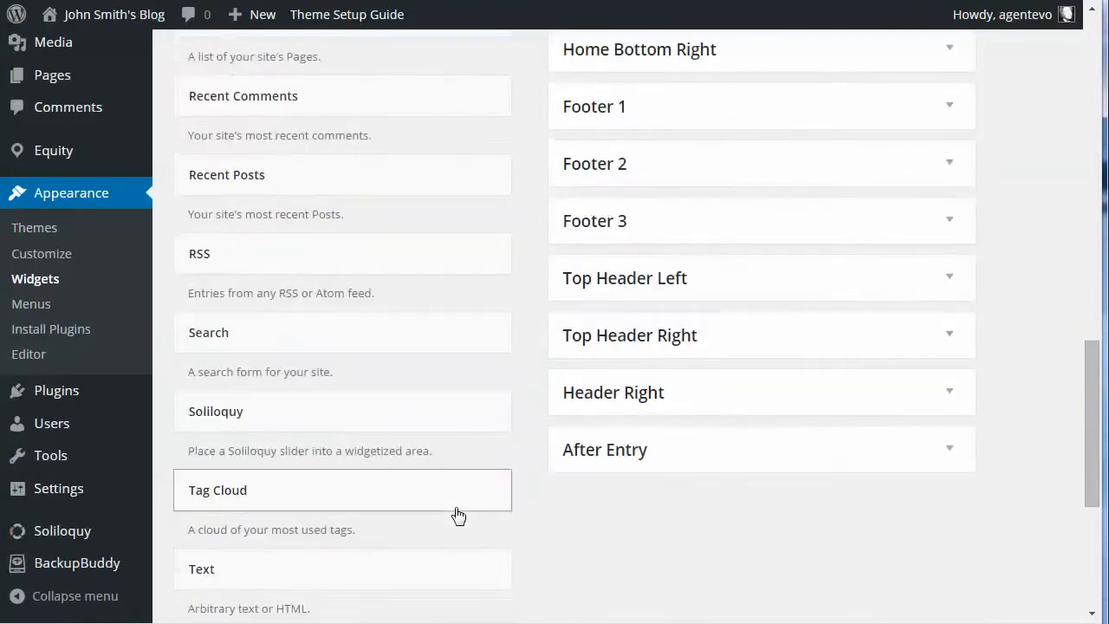
drag(260, 421, 667, 110)
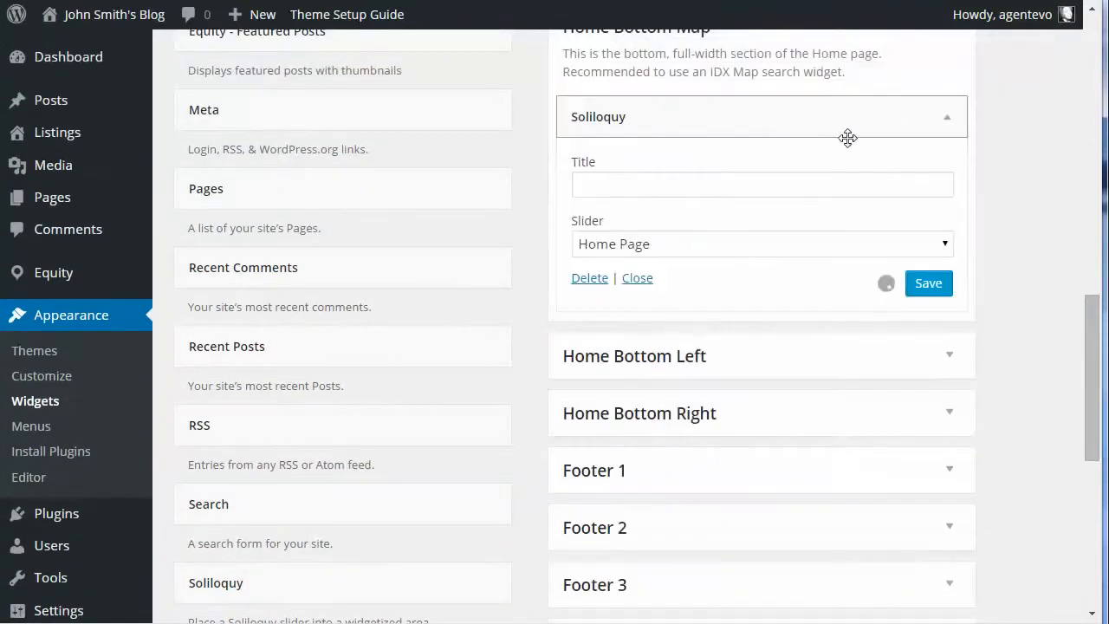
Step: Save the Soliloquy widget in Home Bottom Map and check the slider on the blog's home page
click(928, 288)
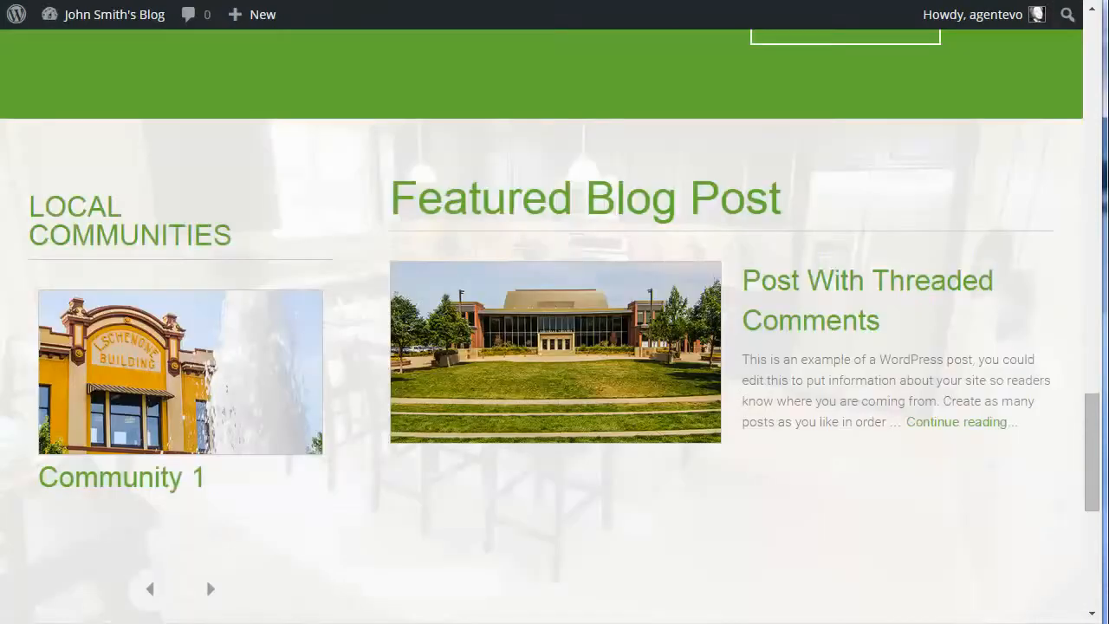
click(74, 12)
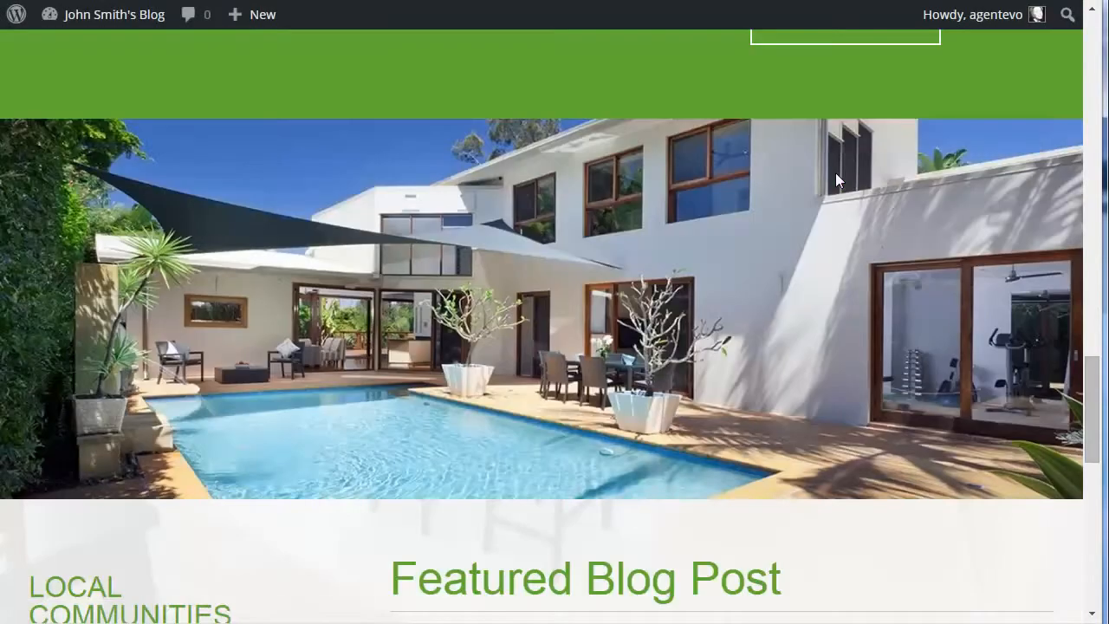
scroll(799, 282, up, 4)
scroll(799, 283, down, 4)
scroll(583, 348, down, 2)
scroll(584, 355, up, 11)
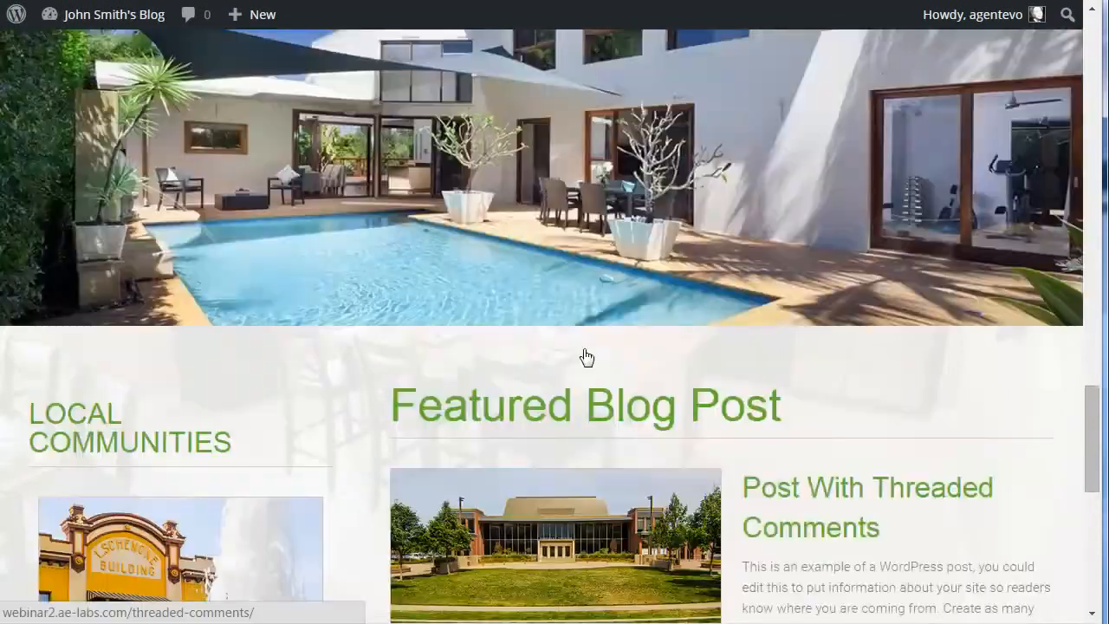
scroll(585, 355, down, 10)
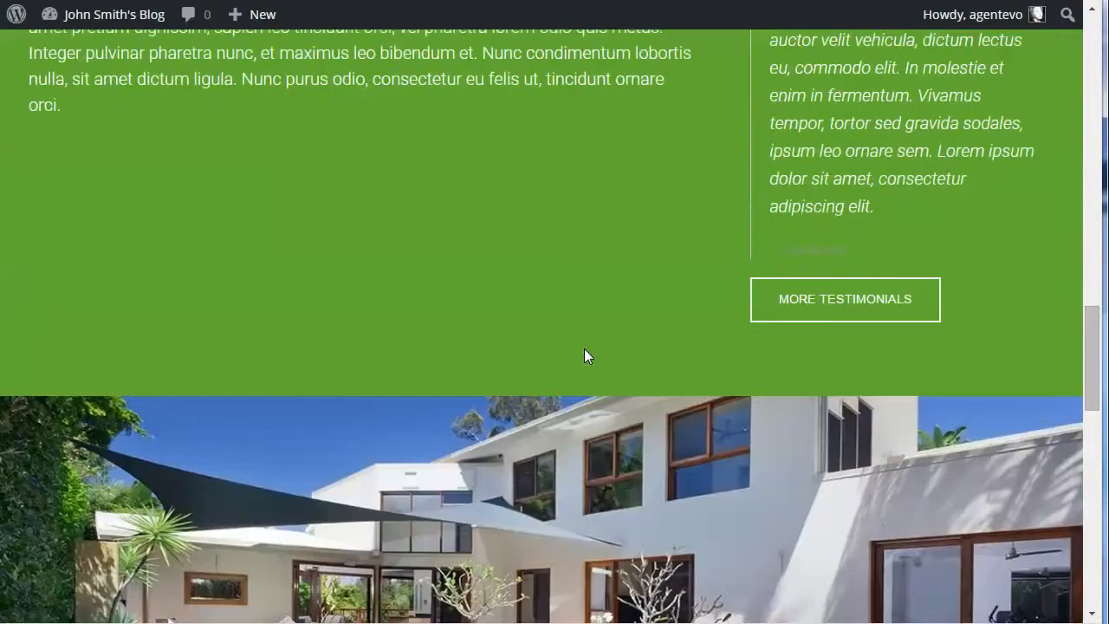
scroll(584, 348, down, 1)
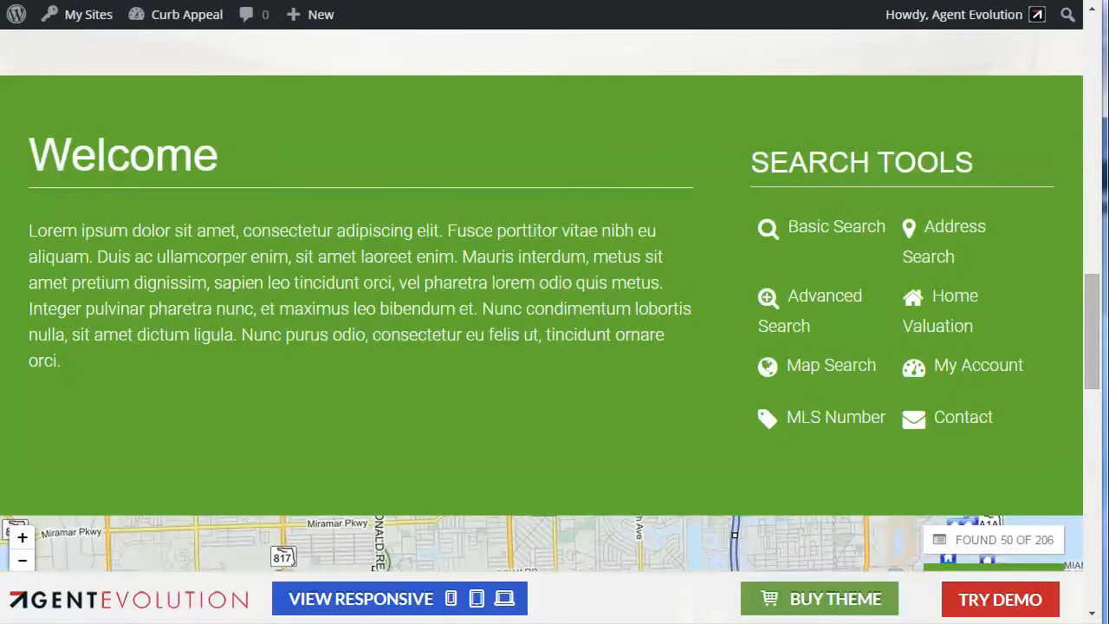
Step: Examine the demo site's map section and open the Text widget in its Home Bottom Map widget area
scroll(587, 360, down, 5)
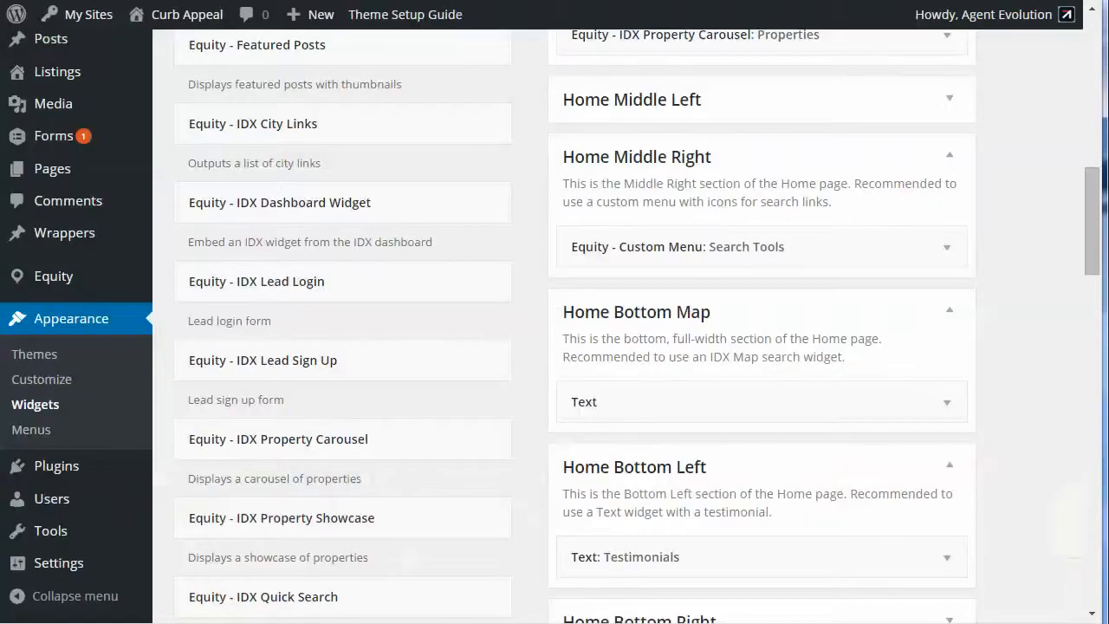
scroll(800, 500, down, 5)
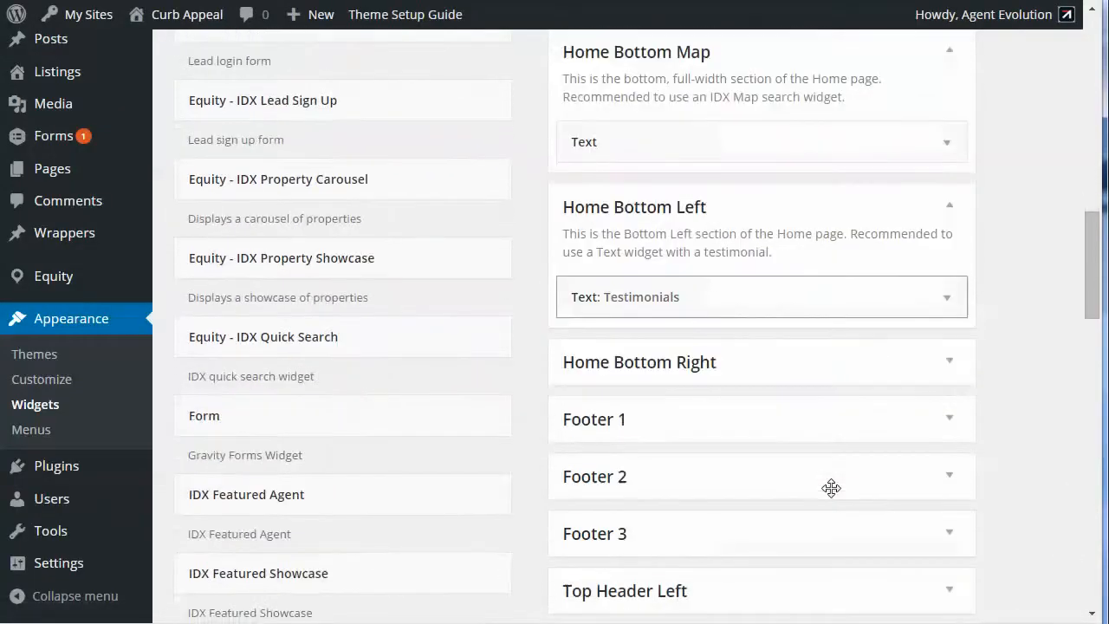
scroll(797, 398, up, 4)
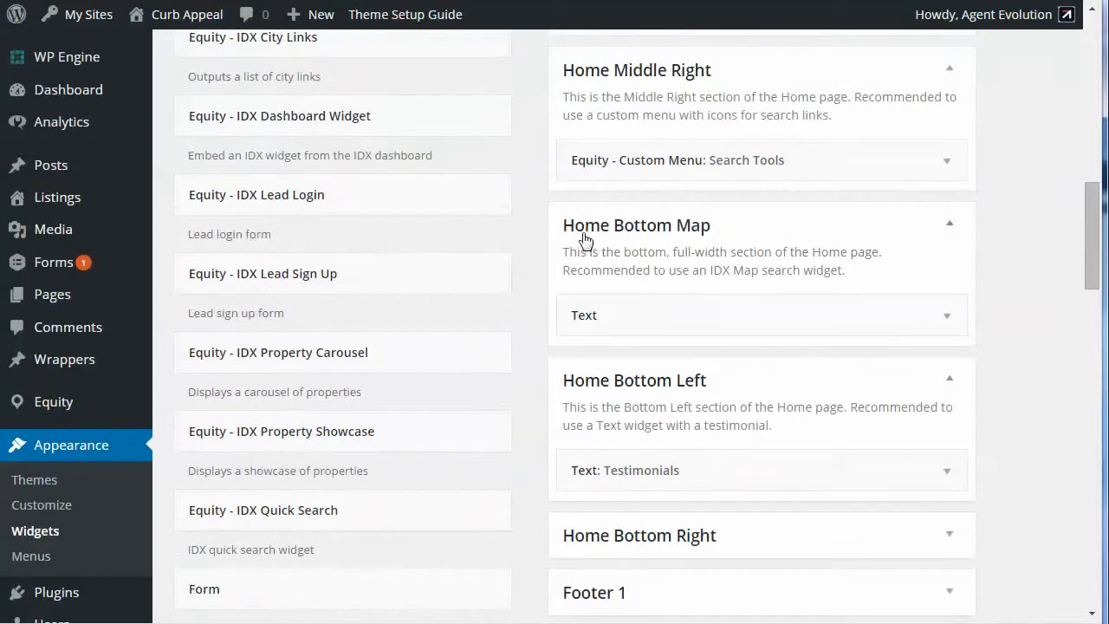
click(952, 320)
scroll(780, 483, down, 3)
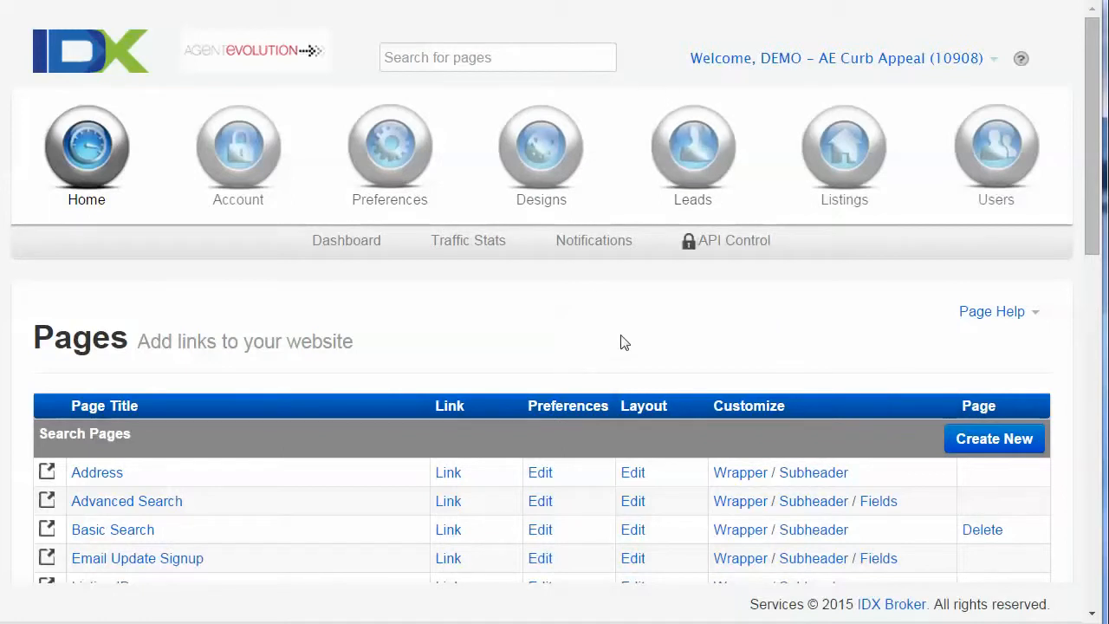
Step: In IDX Broker, start a new widget of the Map Search type
scroll(537, 152, down, 1)
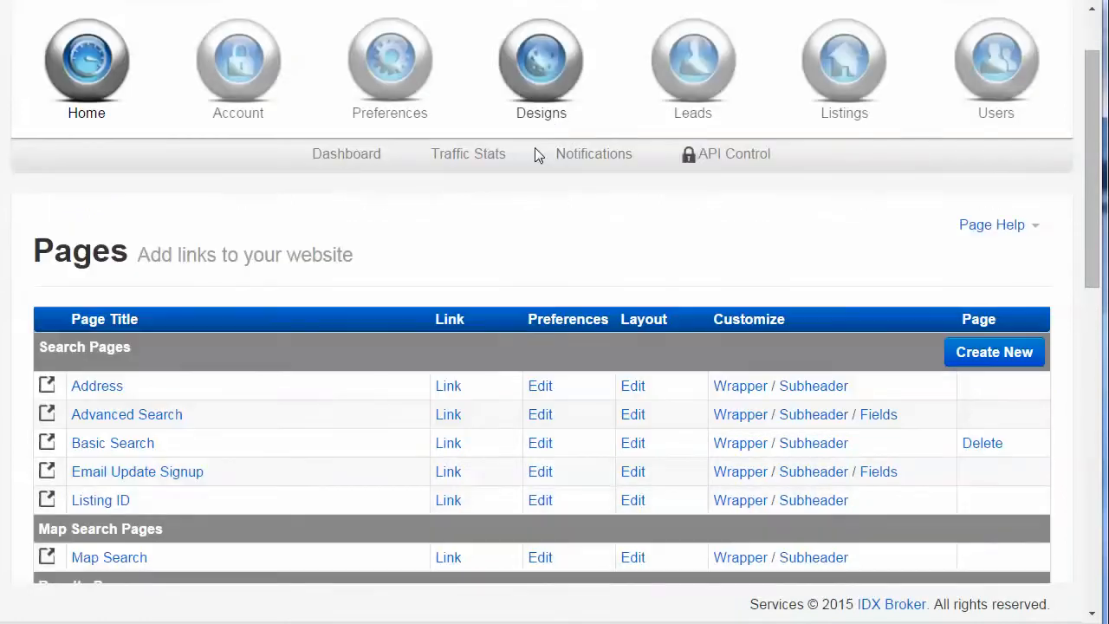
click(541, 78)
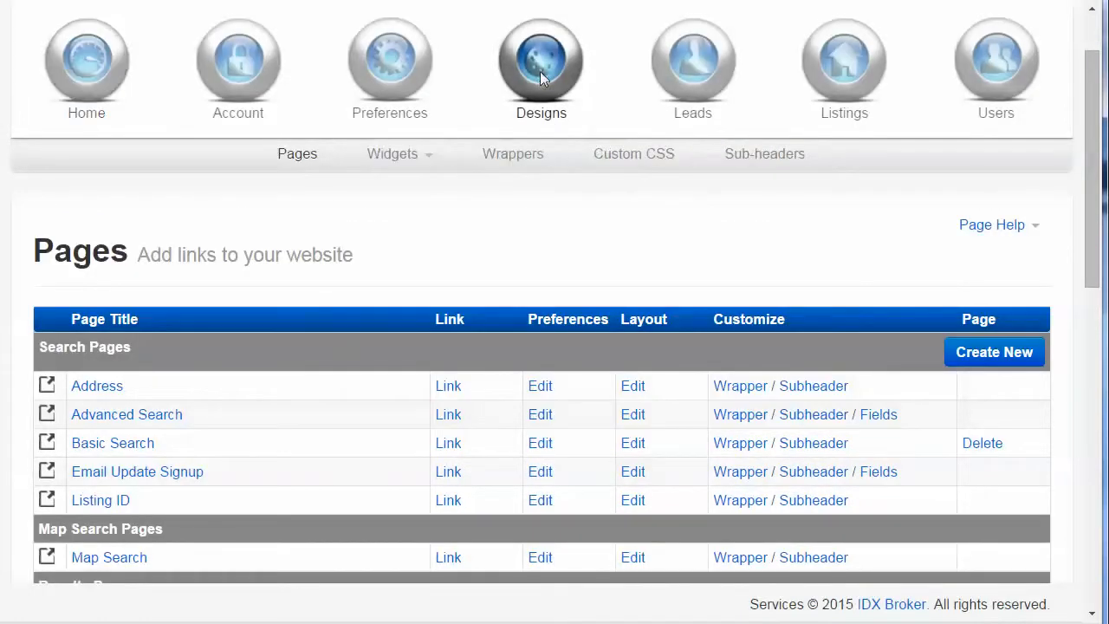
click(397, 161)
click(391, 216)
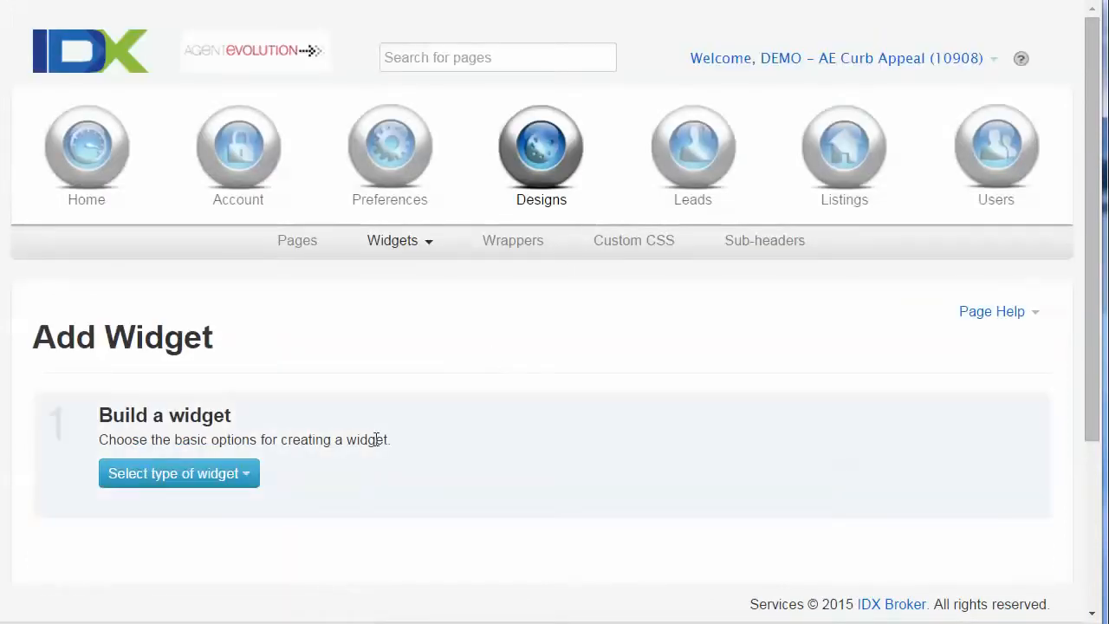
click(200, 474)
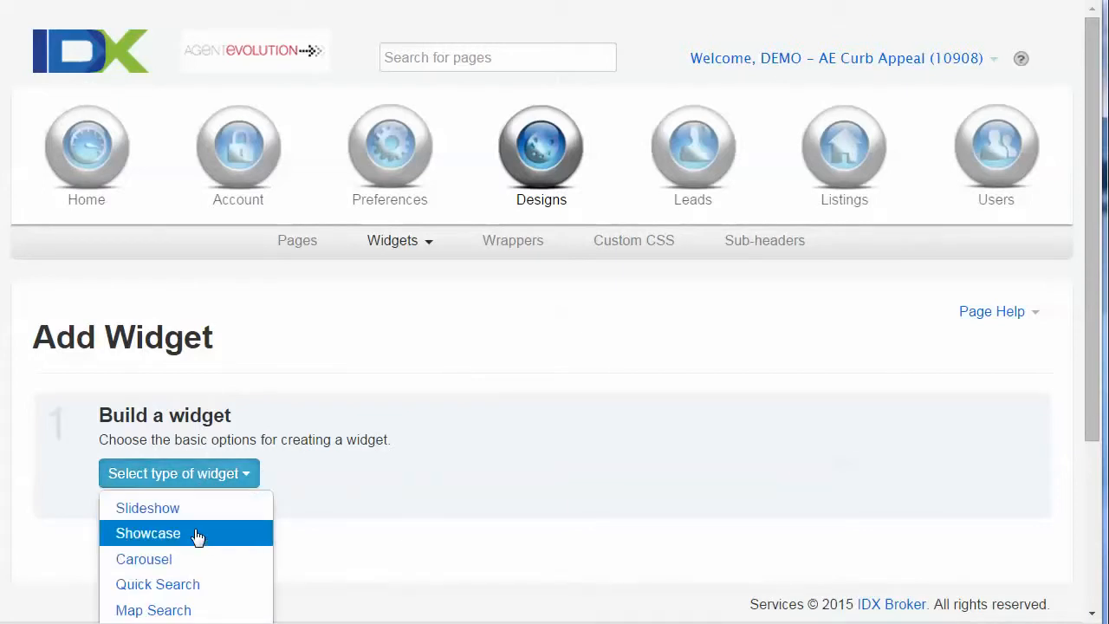
scroll(203, 539, down, 1)
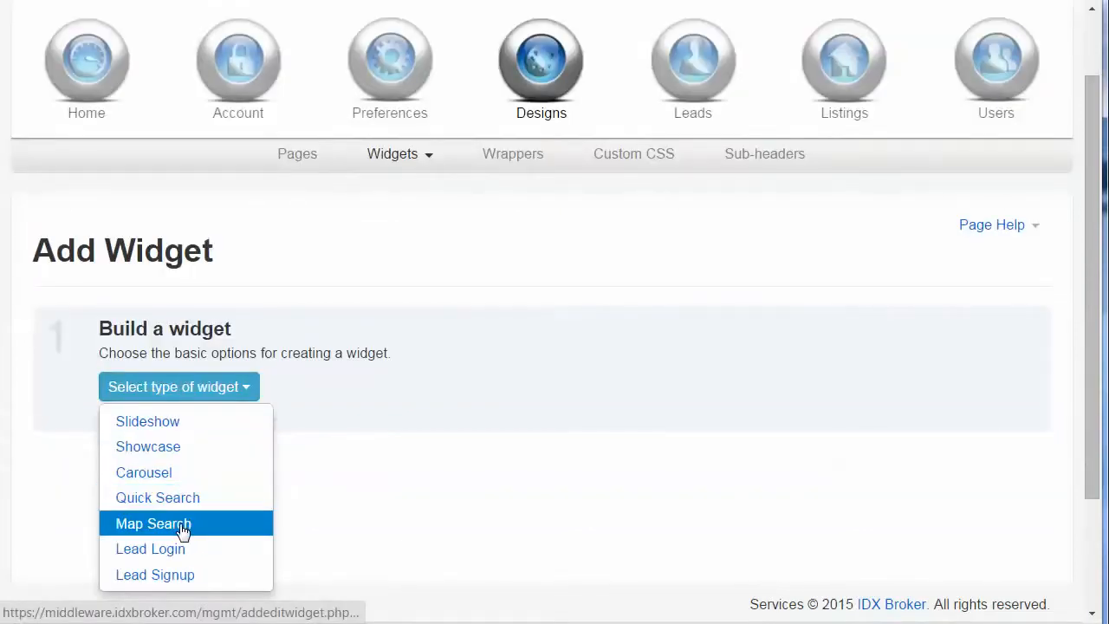
click(181, 528)
scroll(445, 460, down, 4)
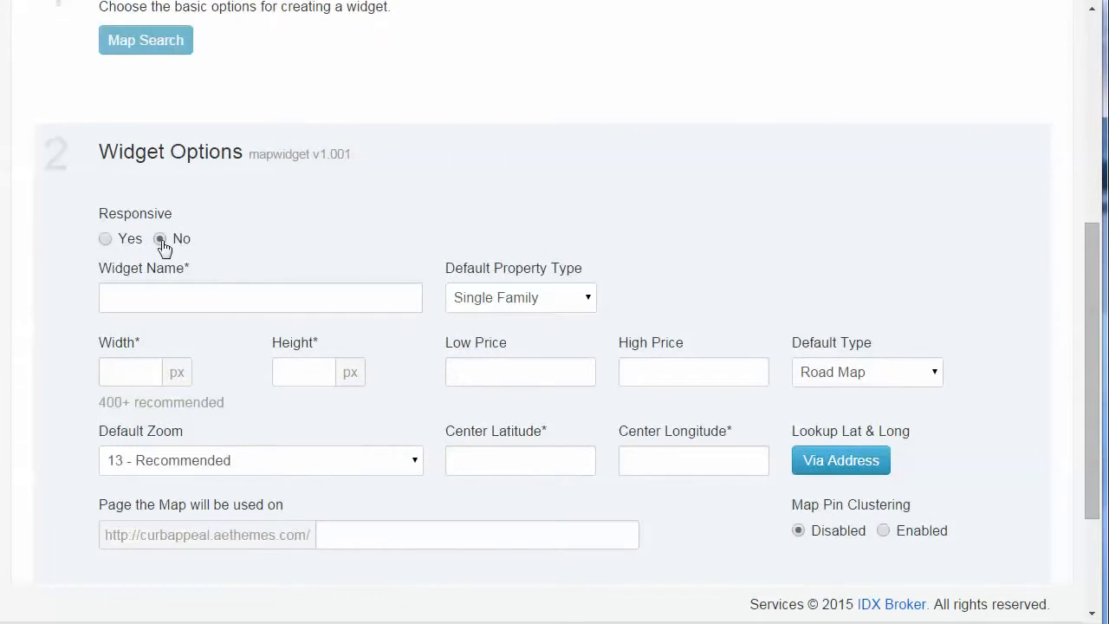
Step: Name the map search widget New Home Page Search
click(140, 288)
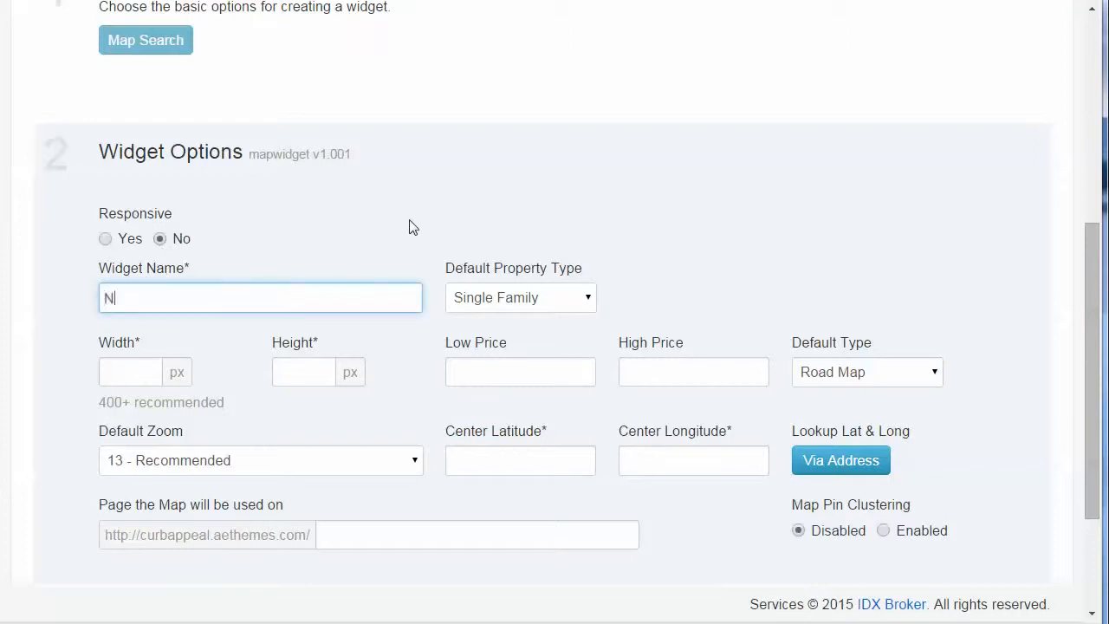
text(New Home Page Search)
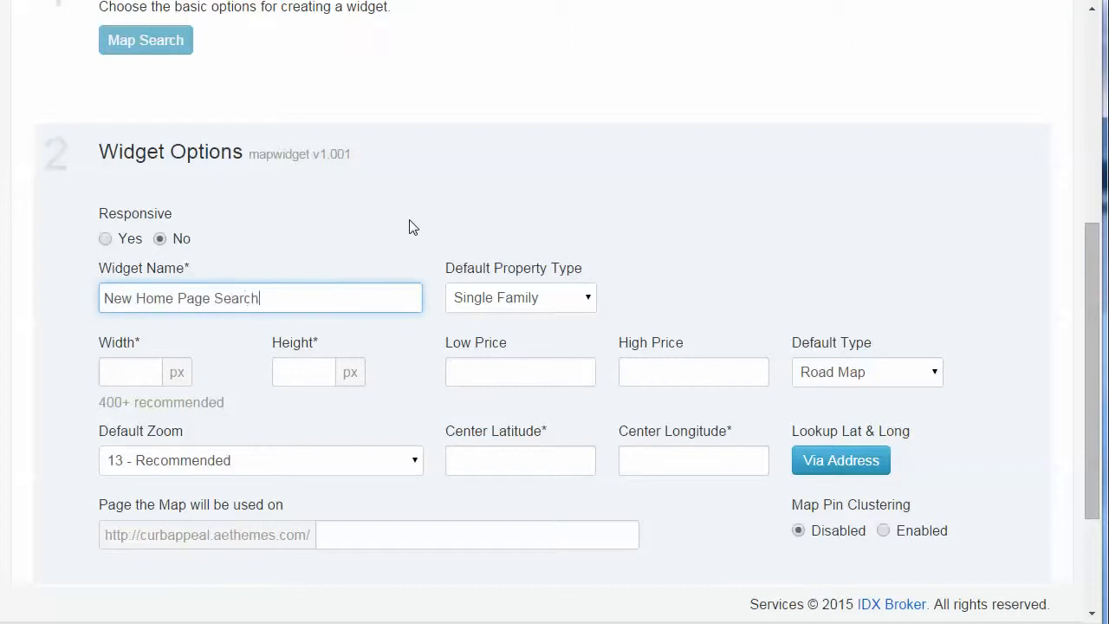
Step: Set the map widget's width to 1140 px and its height to 400 px
click(111, 370)
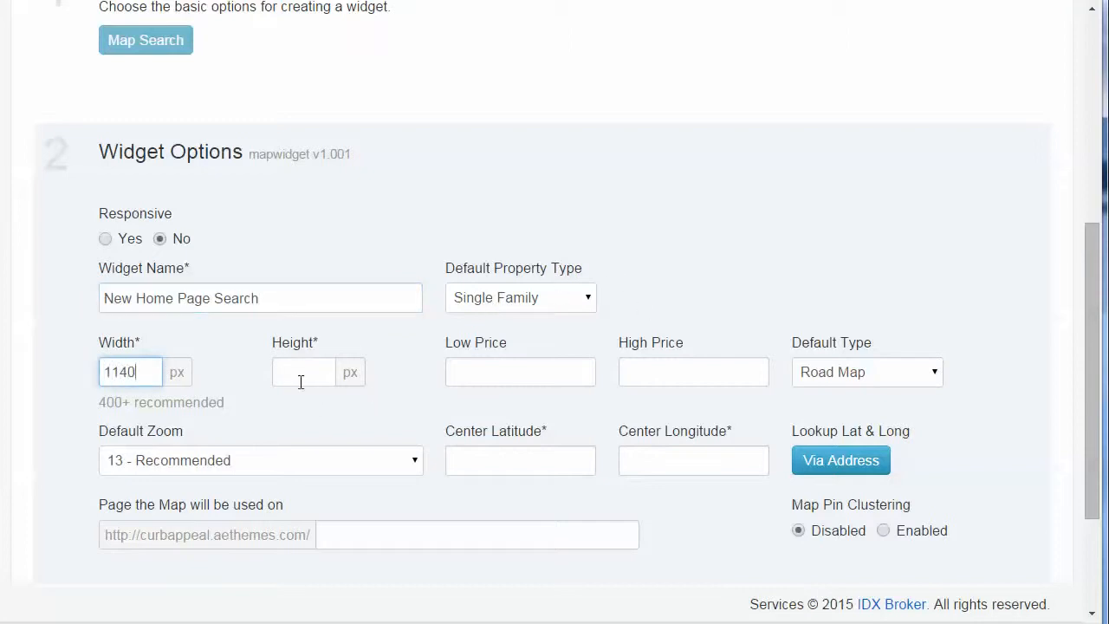
click(349, 375)
text(4)
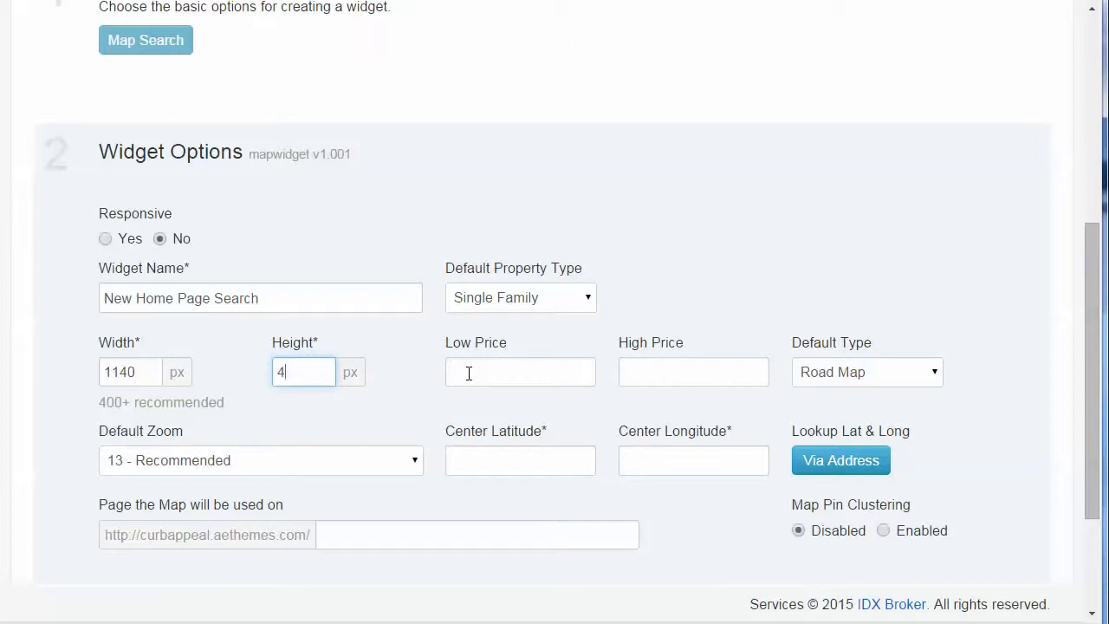
text(00)
scroll(585, 411, down, 1)
scroll(586, 411, down, 1)
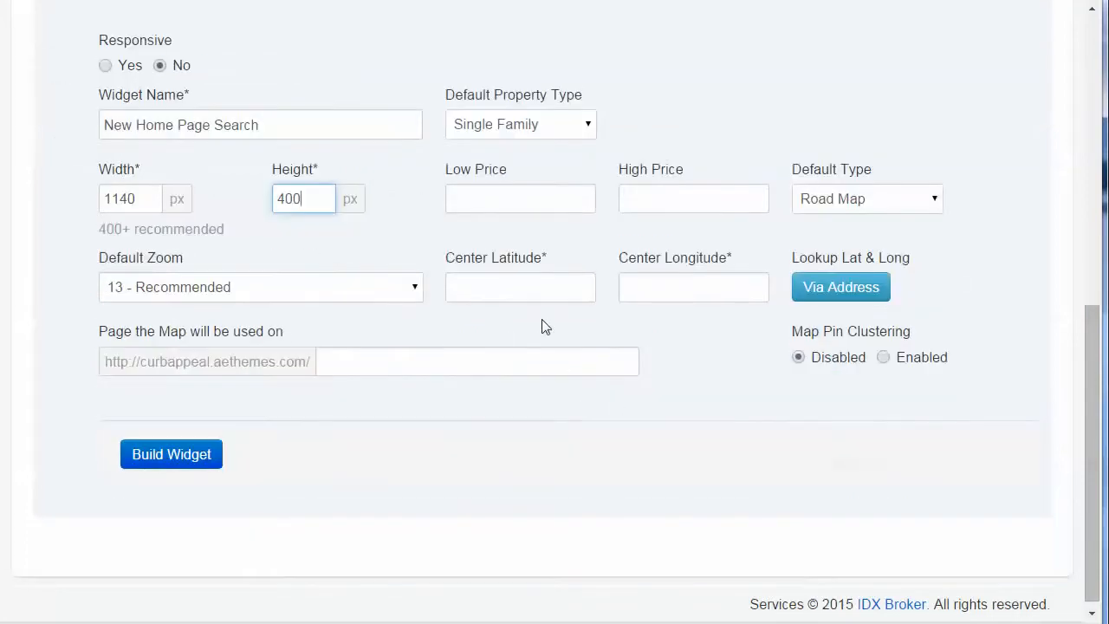
Step: Examine the property map on the Curb Appeal demo home page, including panning and zooming it
click(492, 279)
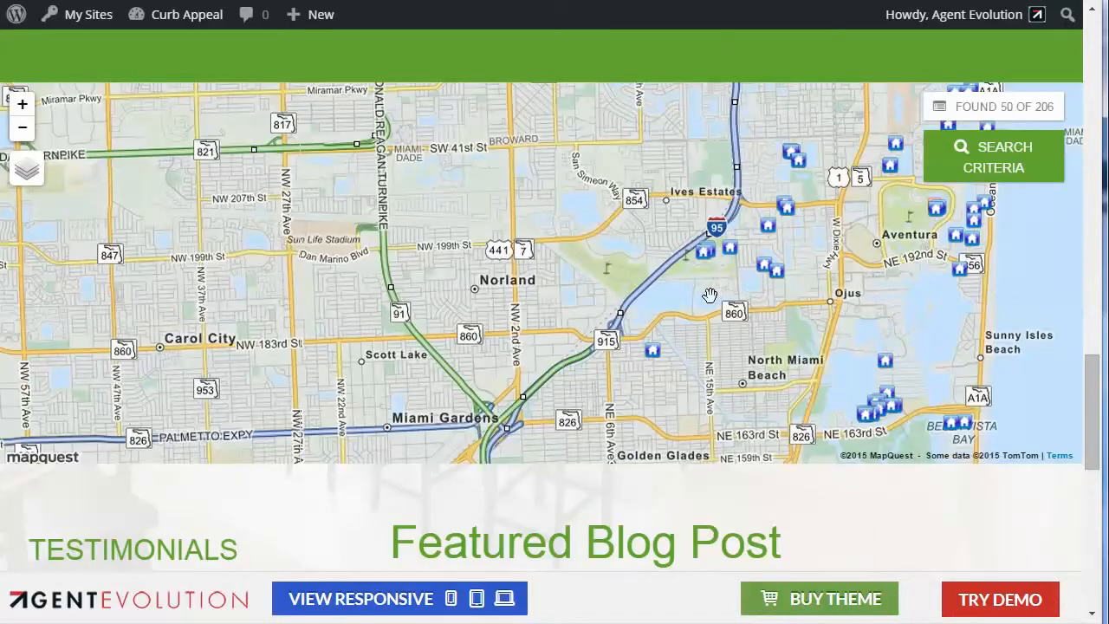
drag(739, 298, 484, 284)
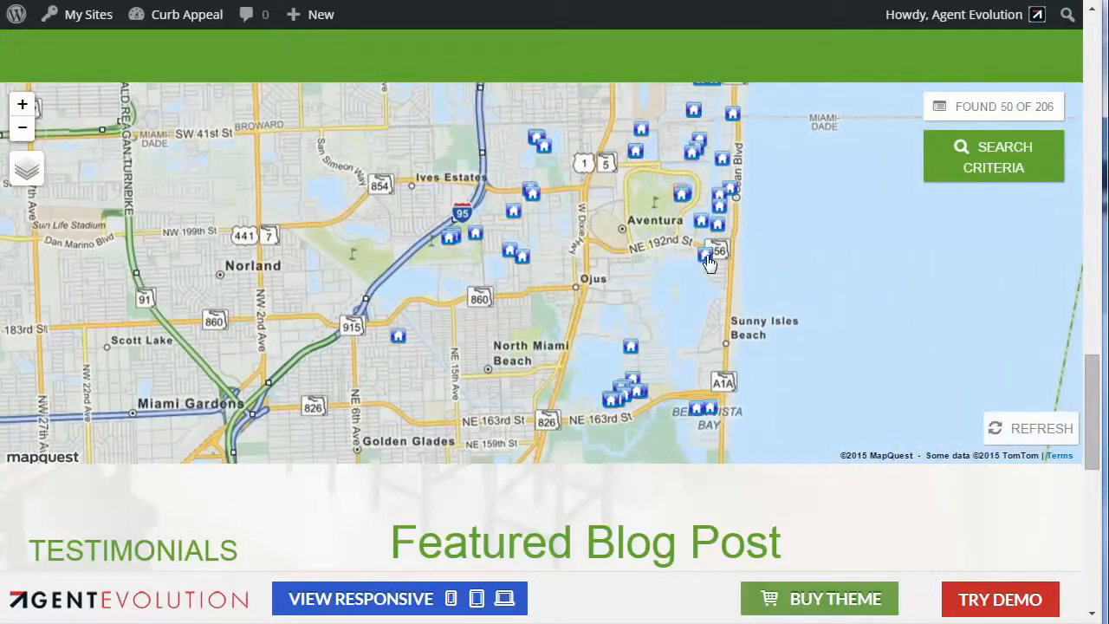
scroll(546, 257, up, 1)
scroll(546, 258, down, 1)
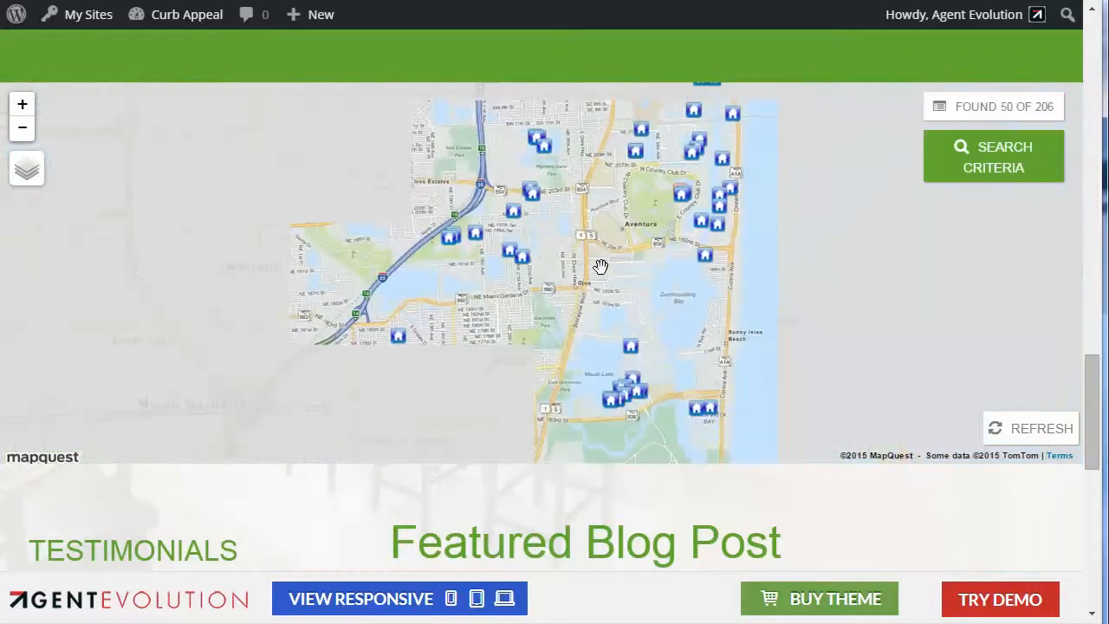
drag(1092, 393, 1052, 304)
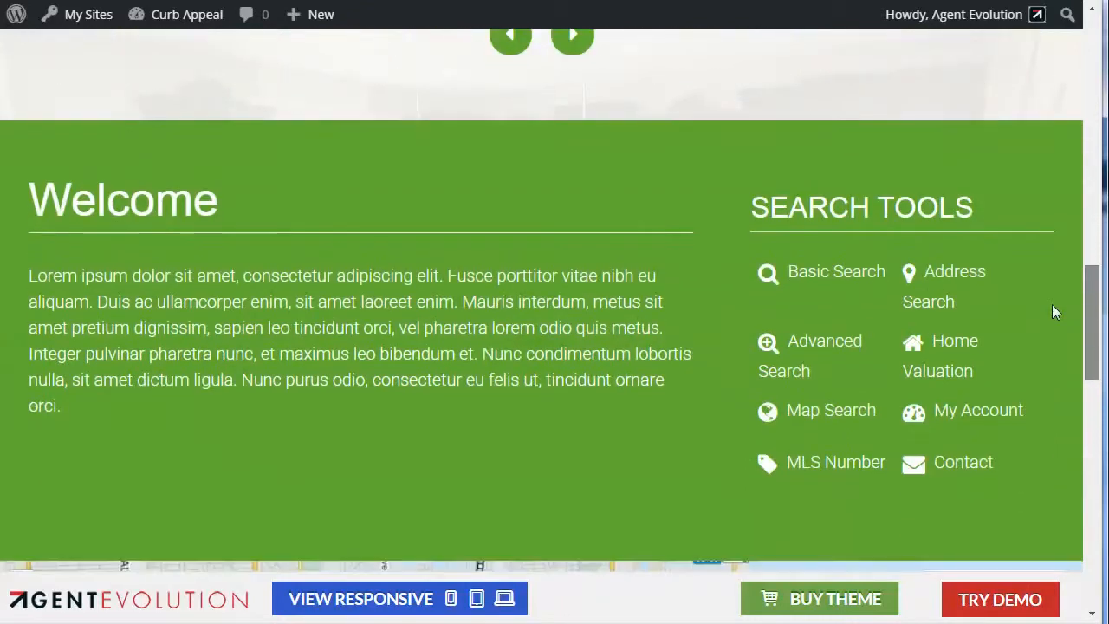
Step: Open the demo's Map Search page and view the details of the $1,495,000 Aventura listing from its IDX Carousel
click(863, 407)
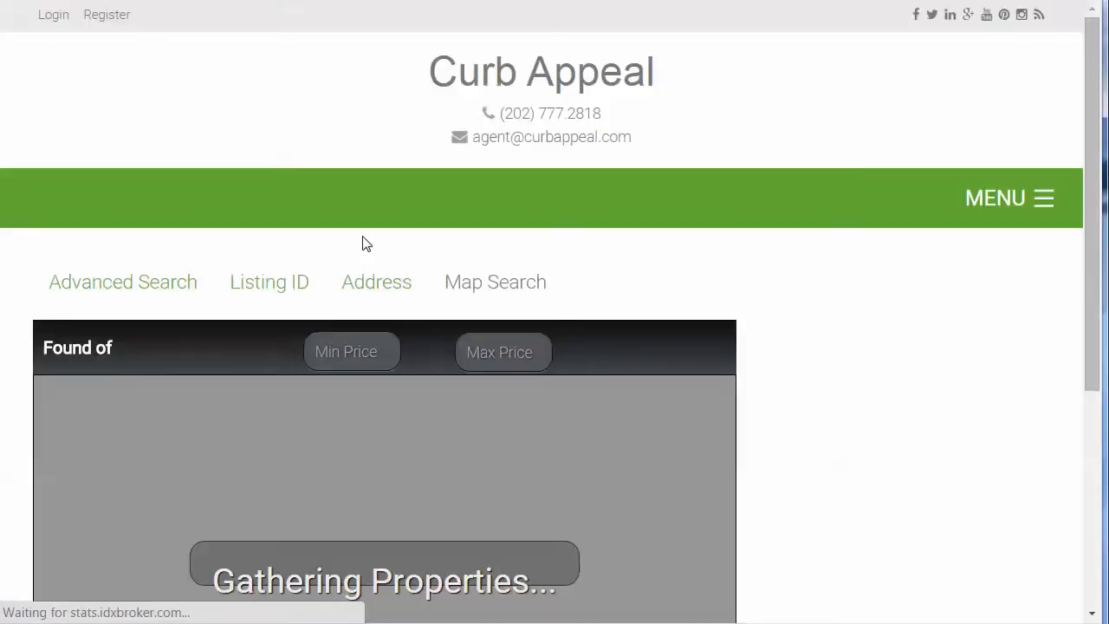
scroll(696, 347, down, 5)
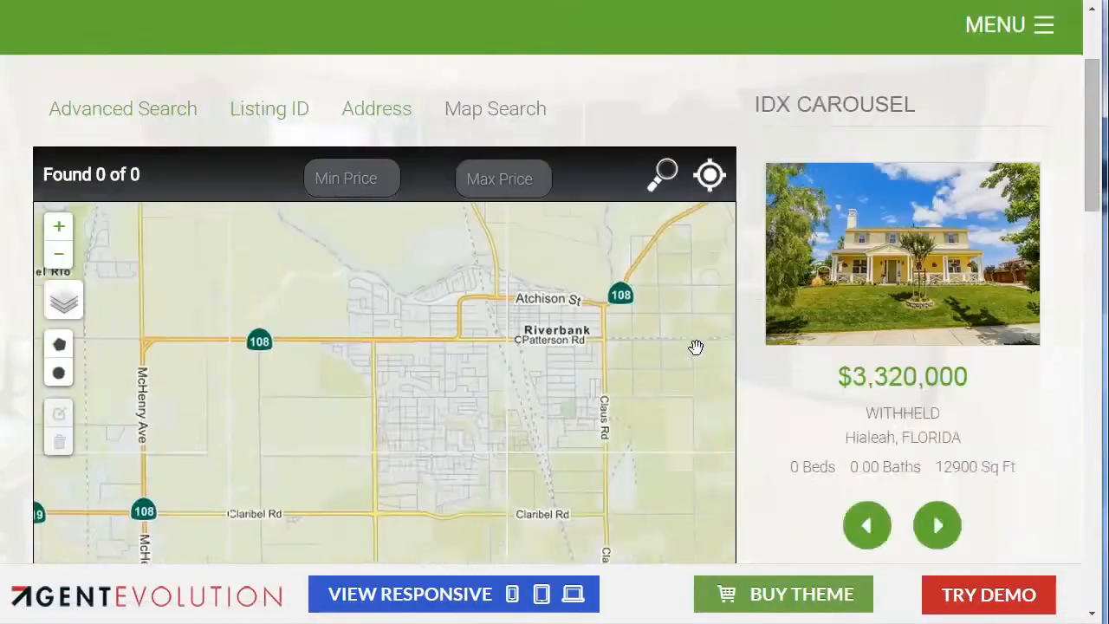
scroll(698, 346, up, 3)
scroll(696, 346, up, 2)
scroll(696, 346, down, 2)
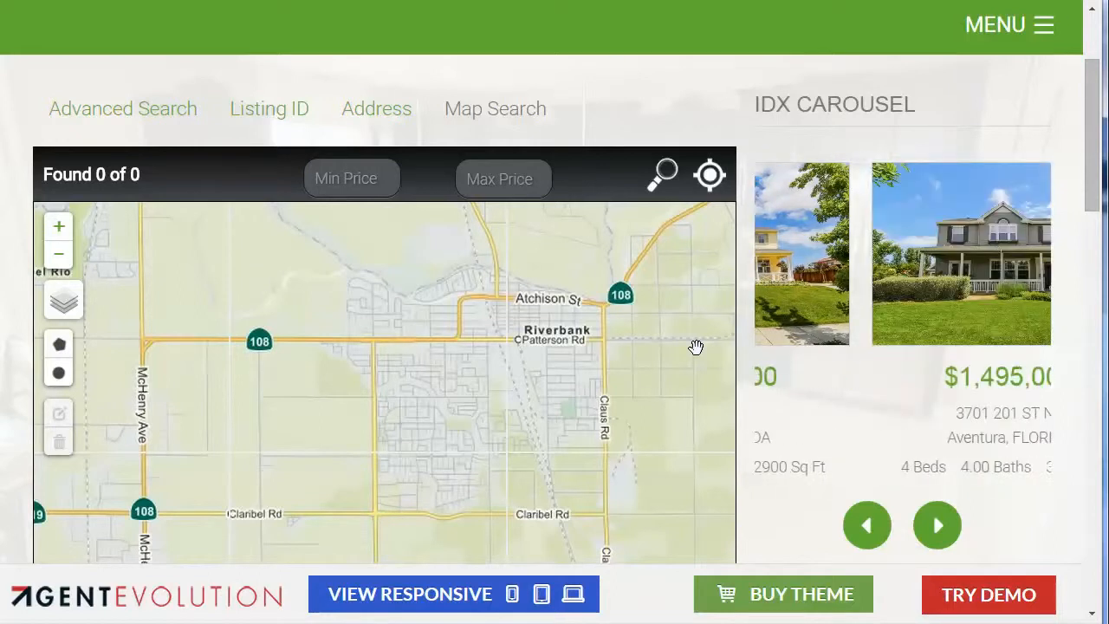
click(917, 273)
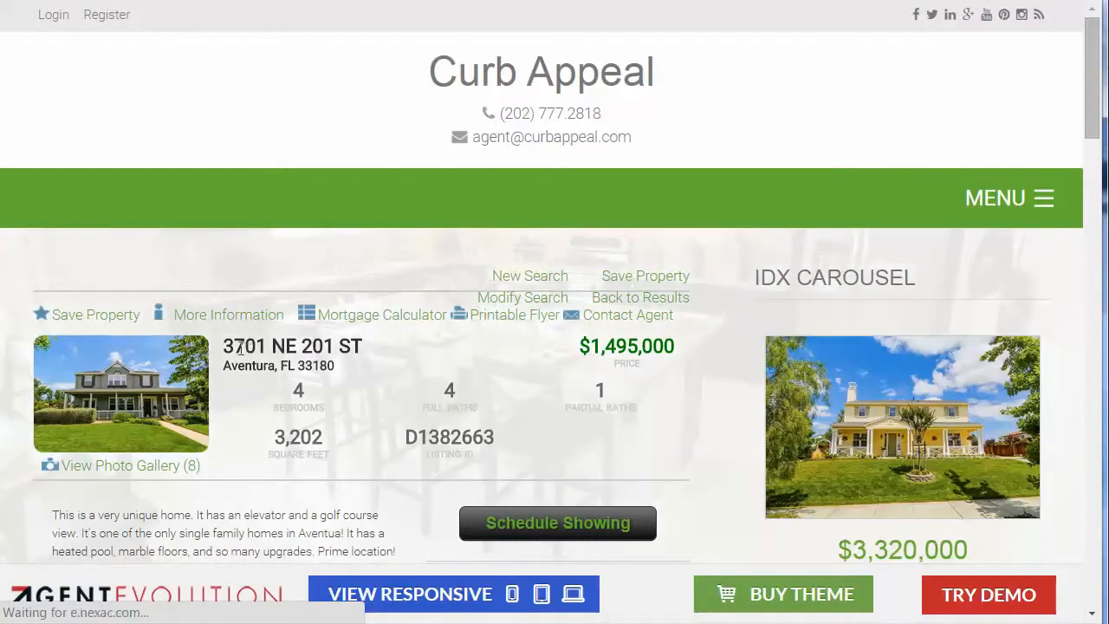
Step: Copy the listing's street address into the map widget's latitude and longitude lookup
drag(231, 344, 371, 341)
key(ctrl+c)
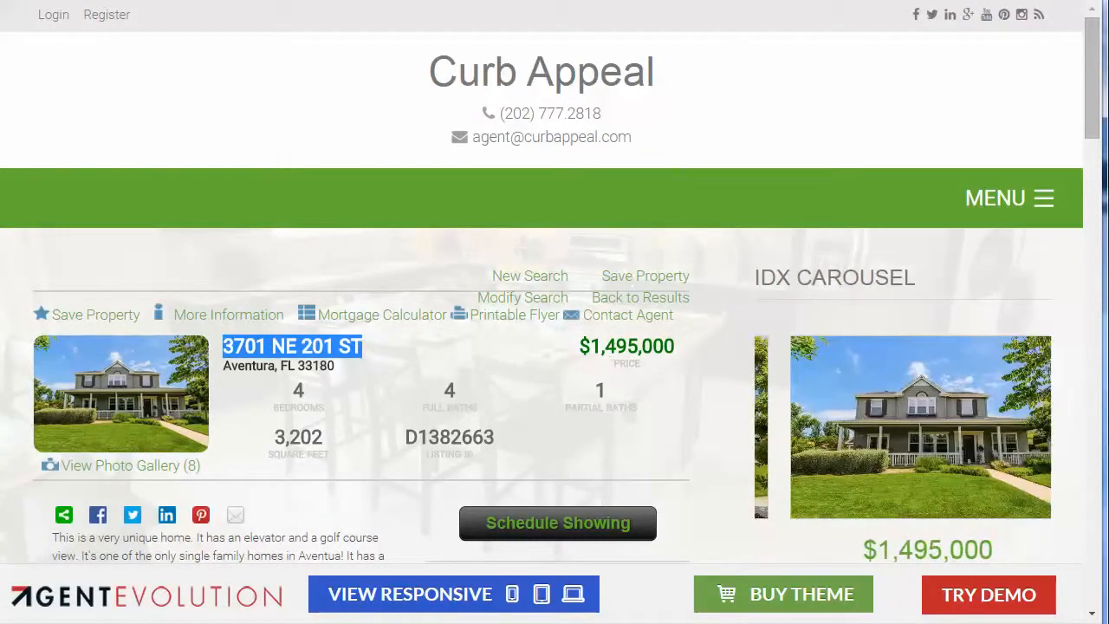
key(ctrl+Tab)
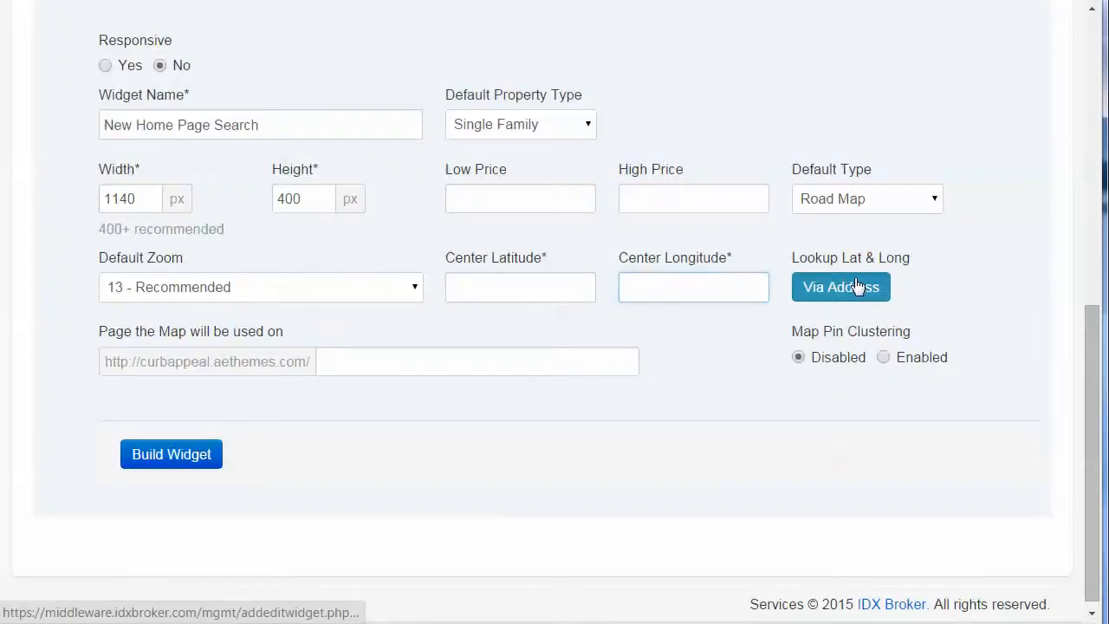
click(861, 284)
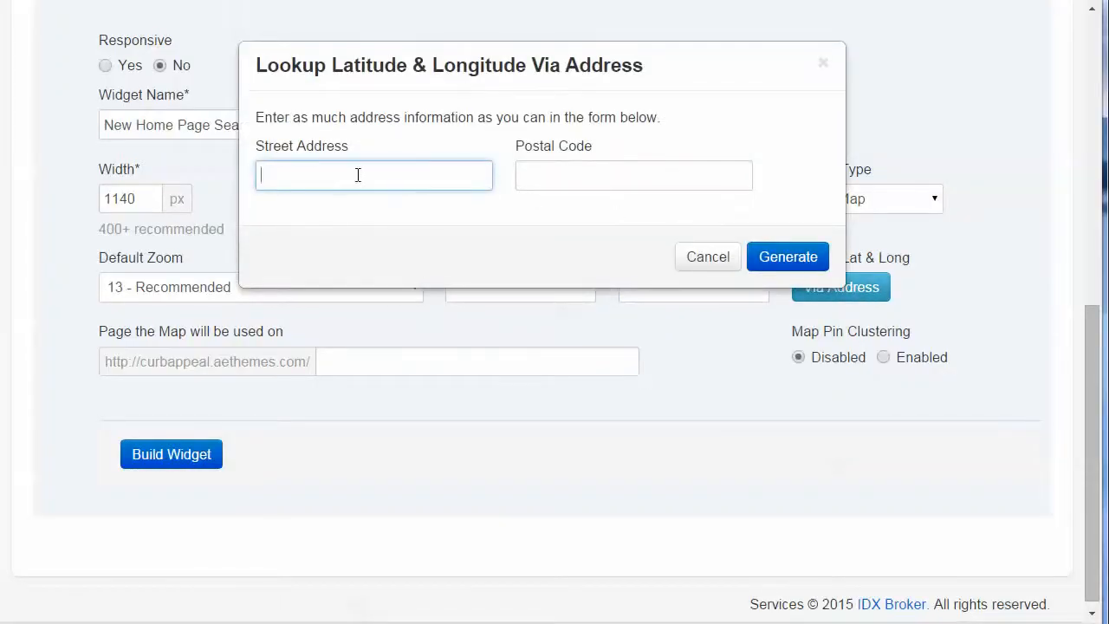
key(ctrl+v)
Step: Copy the listing's postal code into the lookup and generate the map's center latitude and longitude
key(ctrl+Tab)
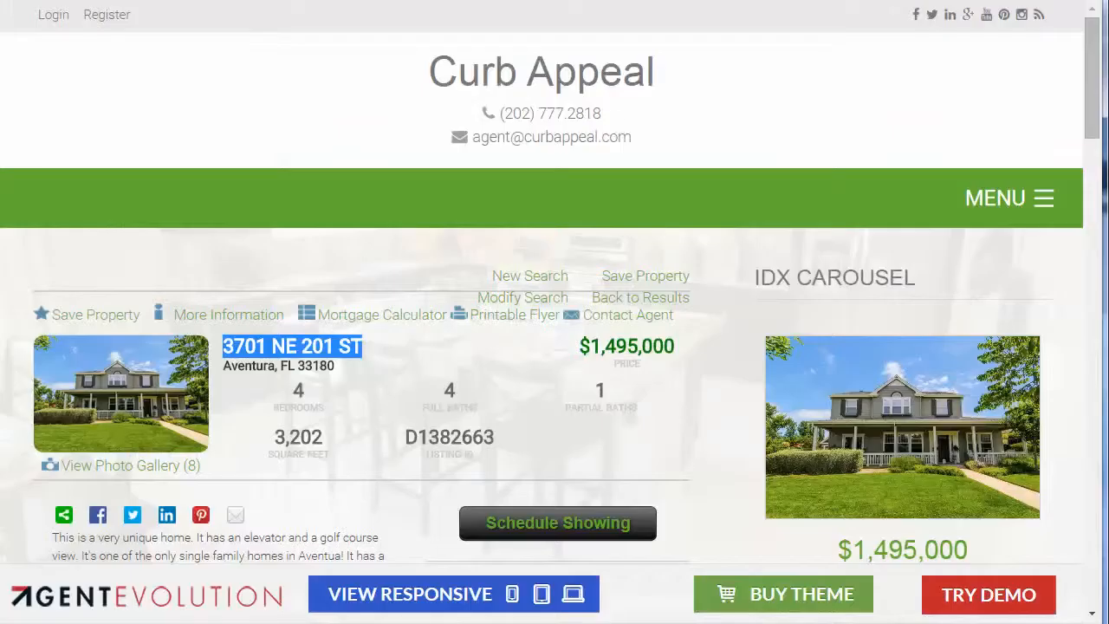
click(299, 358)
drag(298, 358, 344, 359)
key(ctrl+c)
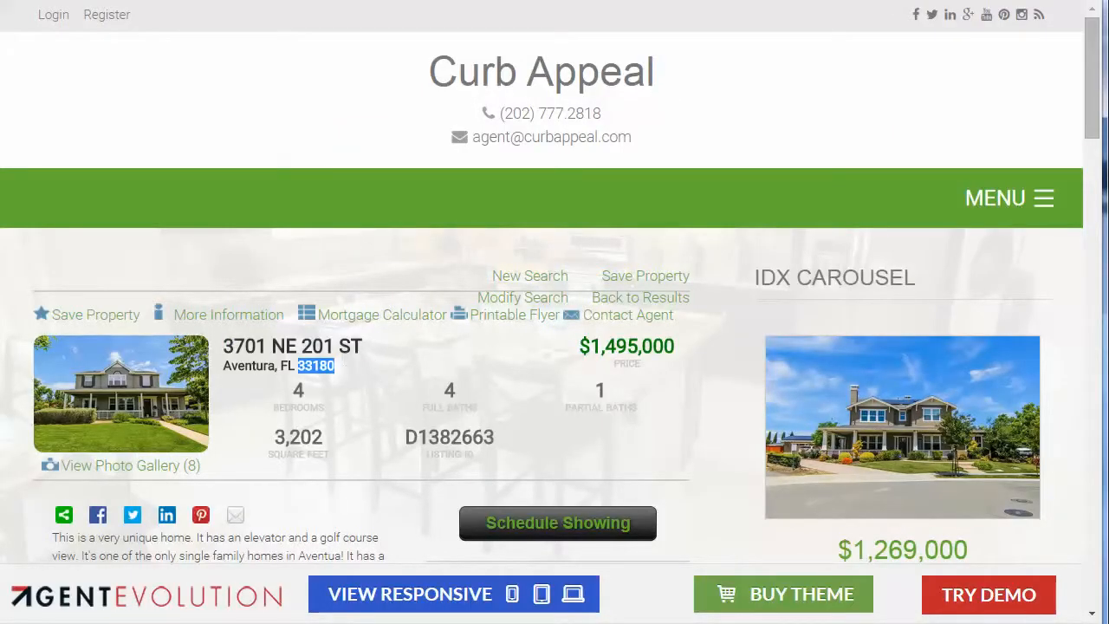
key(ctrl+Tab)
click(548, 165)
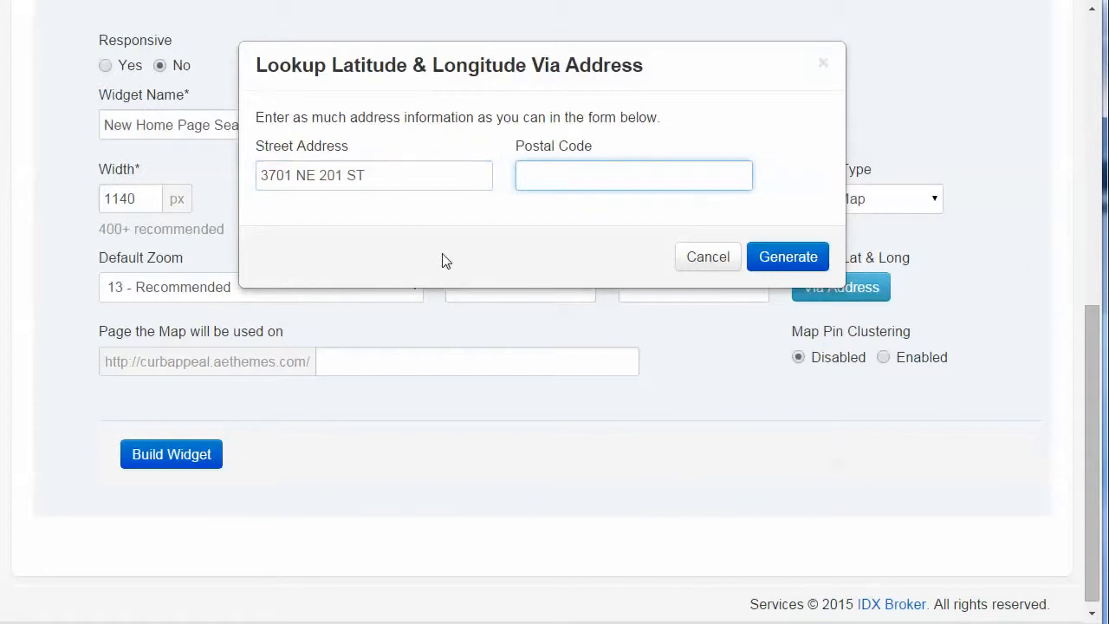
key(ctrl+v)
click(786, 257)
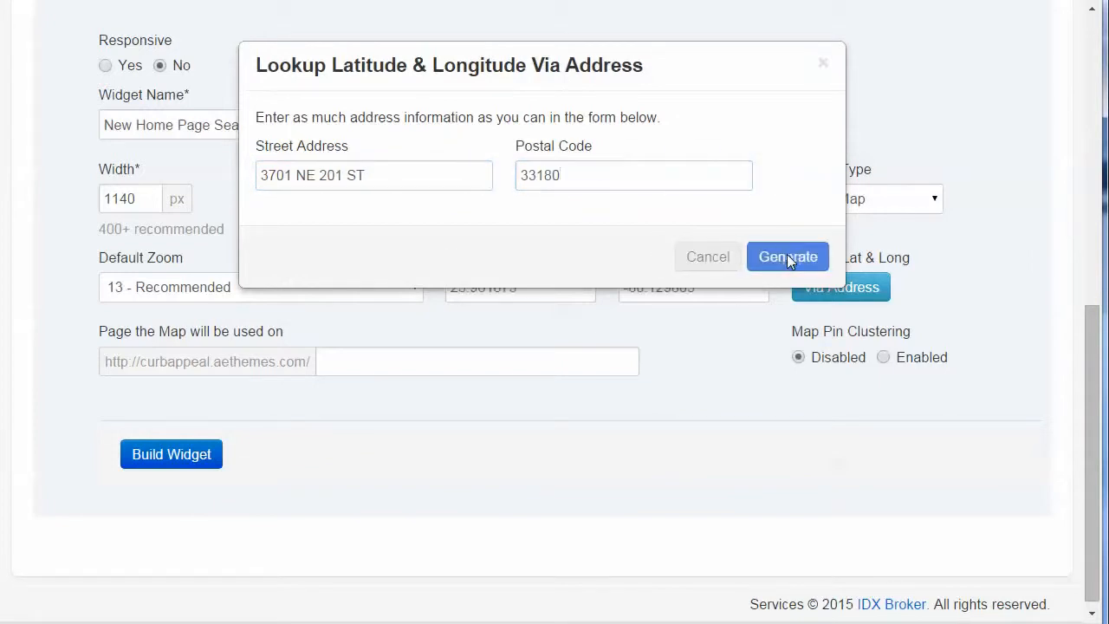
Step: Enable map pin clustering with the page path left blank, and build the New Home Page Search map widget
click(726, 287)
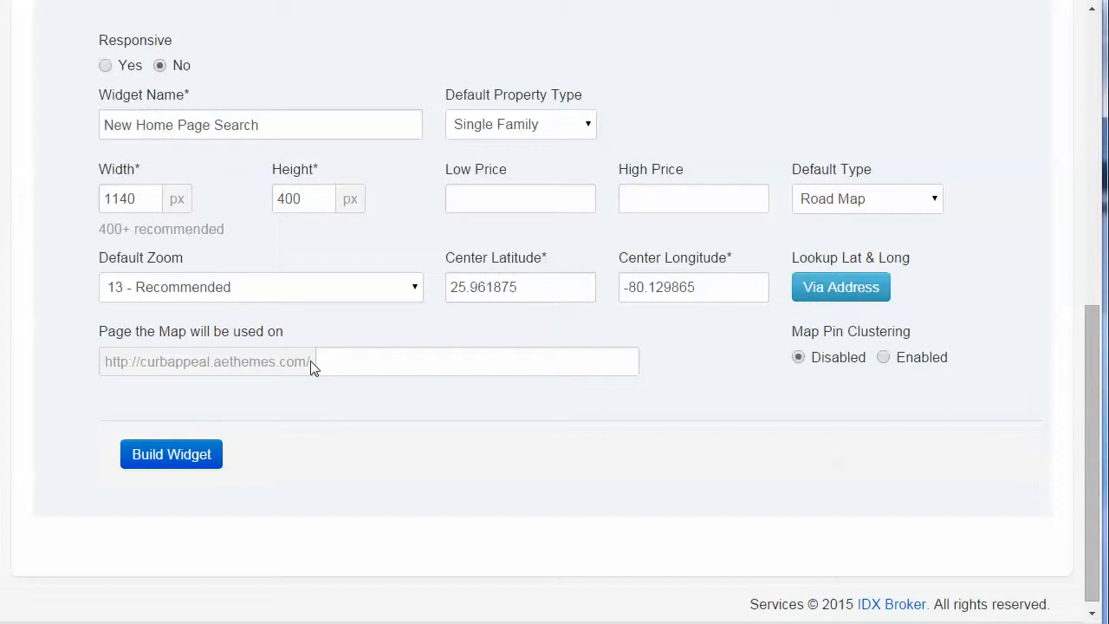
drag(310, 363, 122, 362)
click(355, 370)
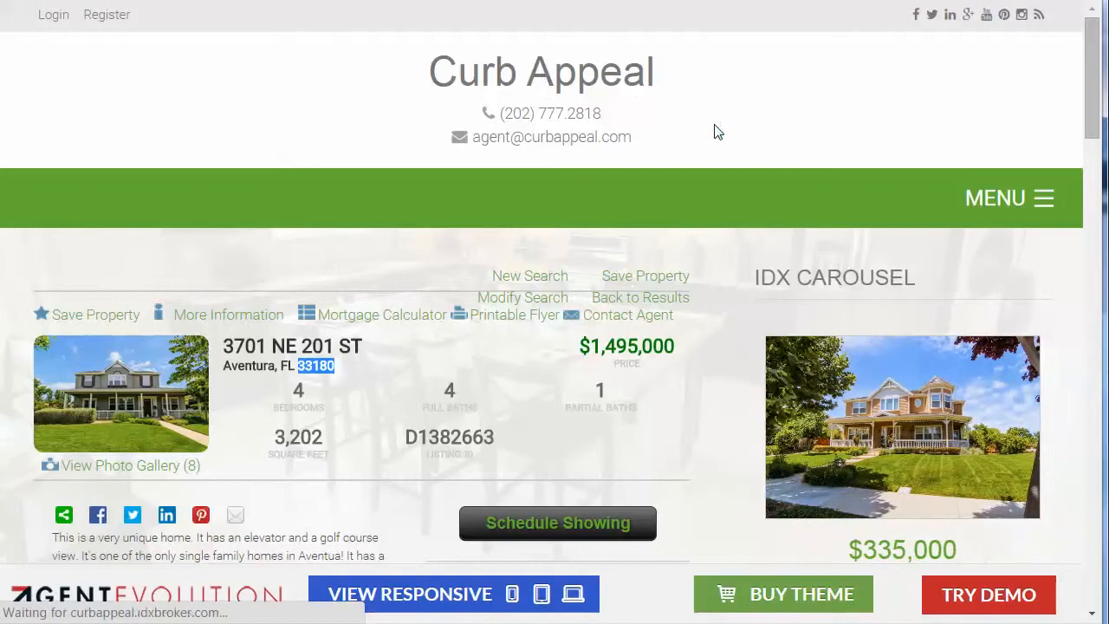
scroll(754, 438, down, 15)
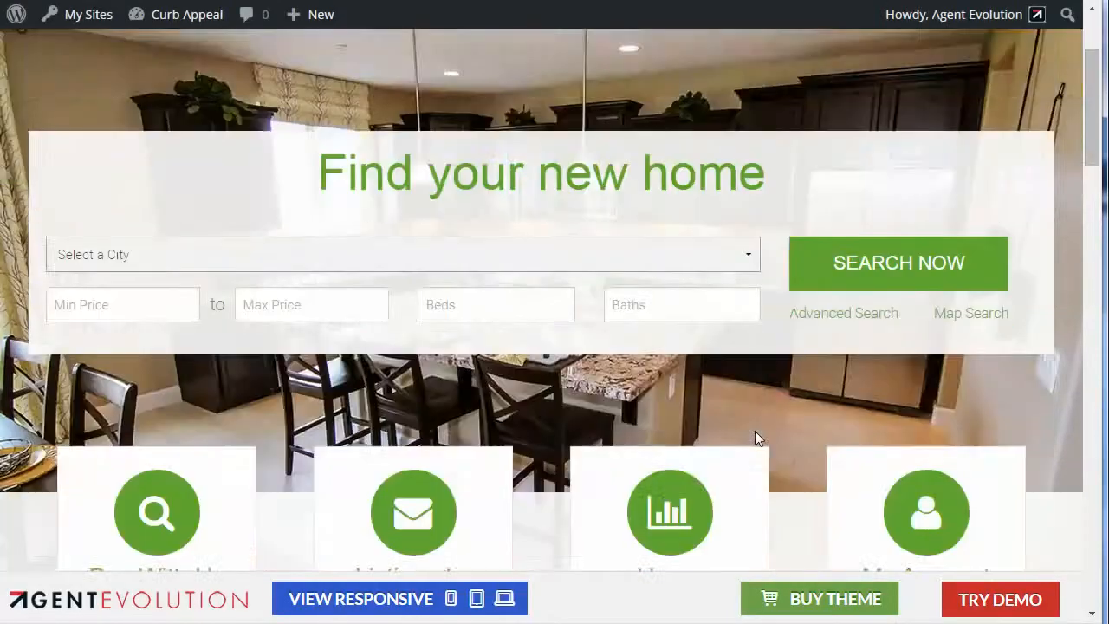
scroll(754, 438, down, 3)
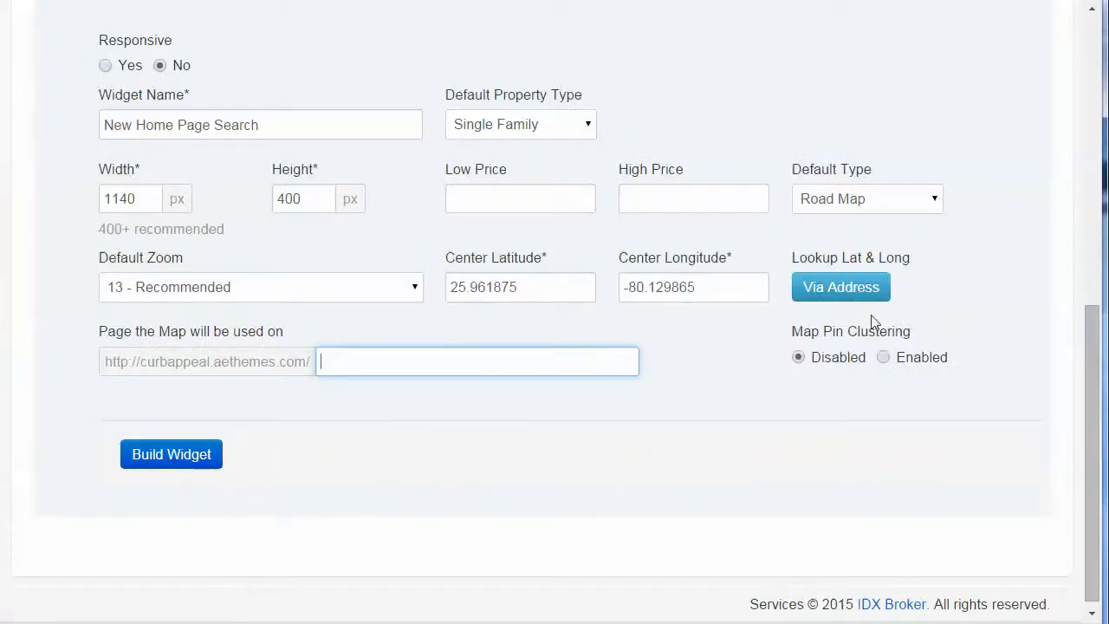
click(884, 359)
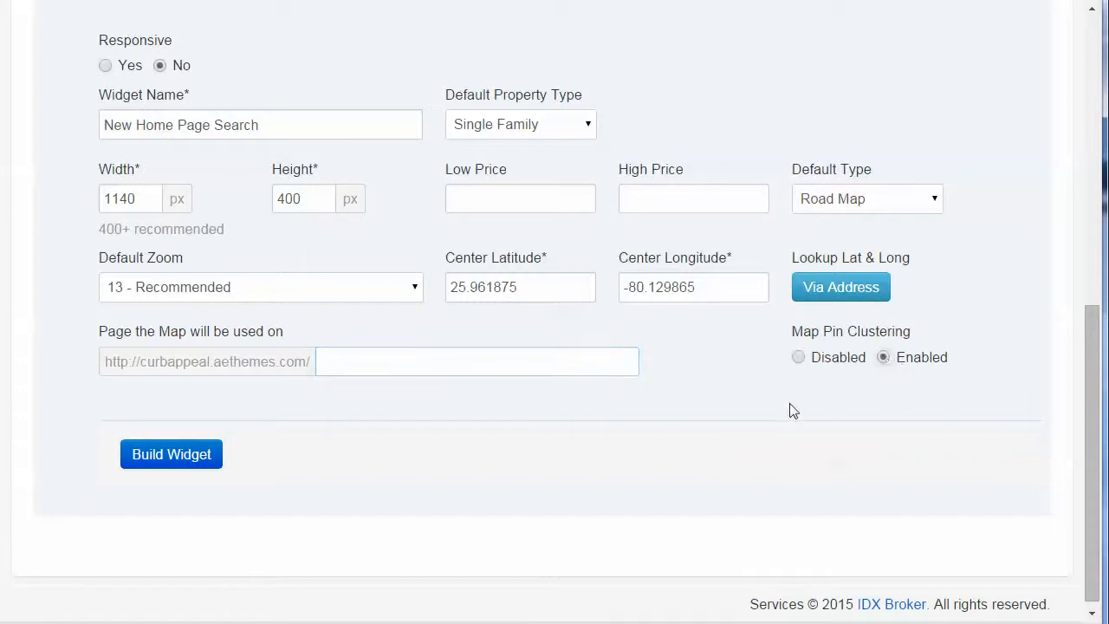
click(200, 454)
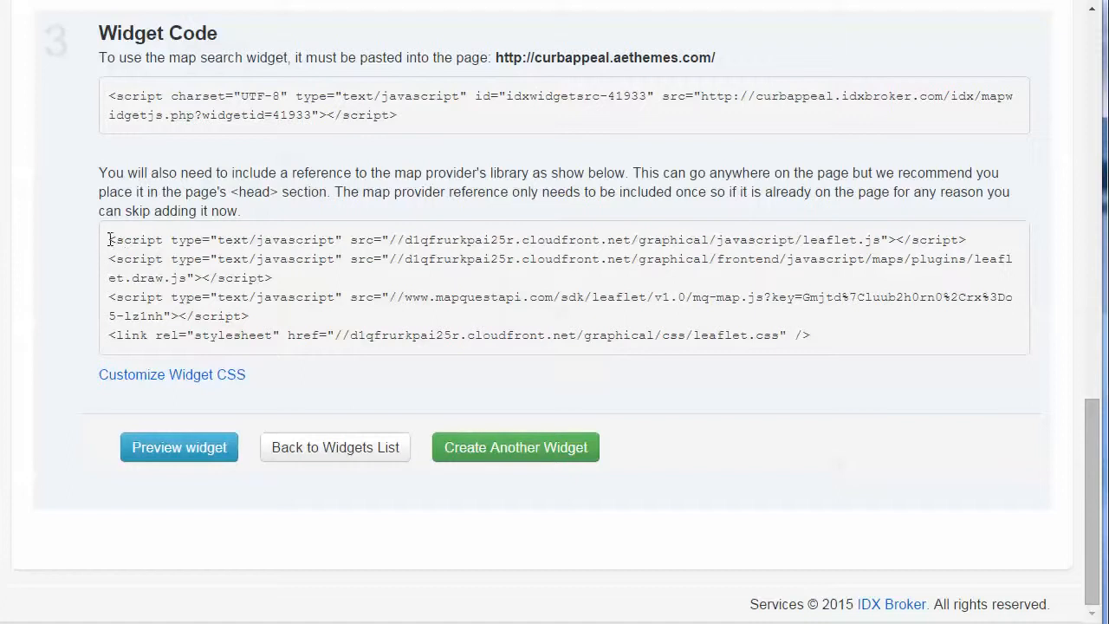
Step: Copy the map provider's library reference code and add a new Text widget to the Home Bottom Map area
drag(108, 240, 886, 335)
key(ctrl+c)
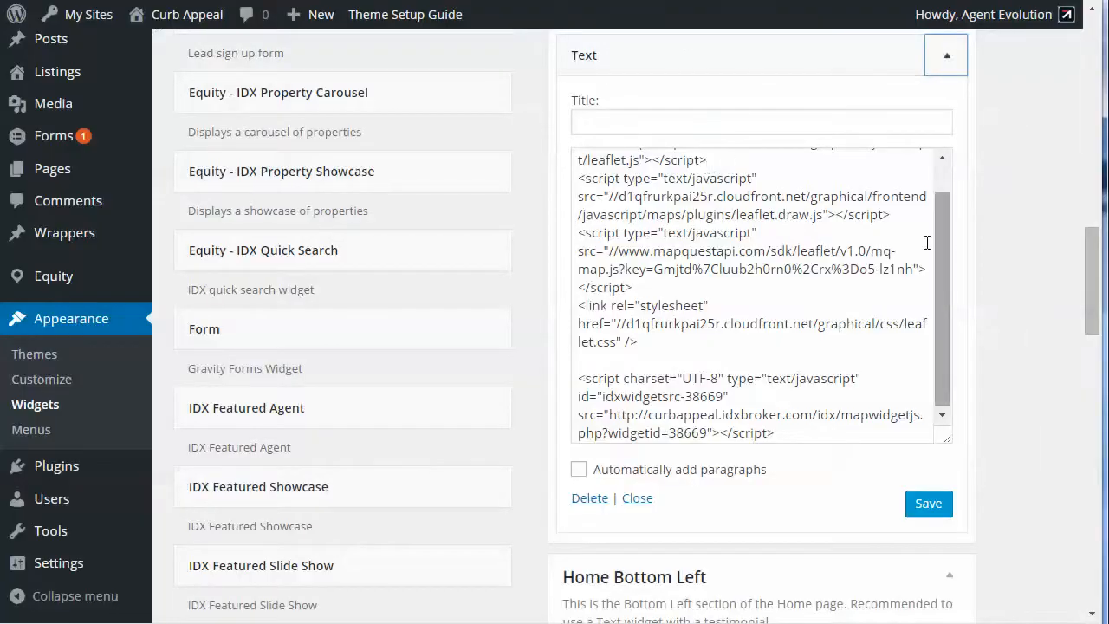
click(949, 63)
scroll(414, 437, down, 10)
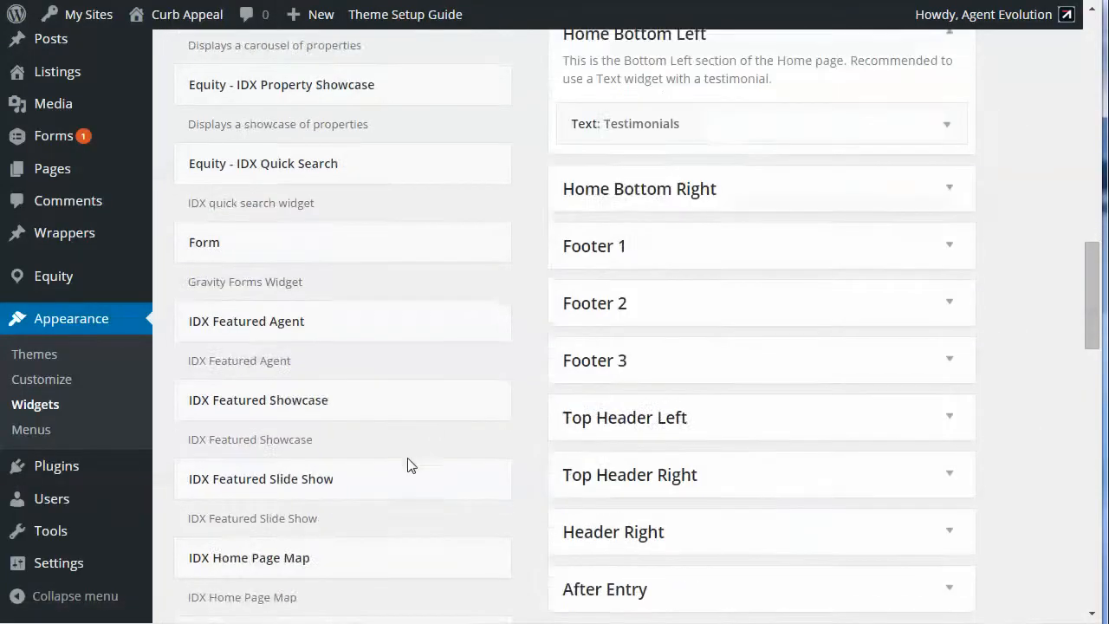
scroll(410, 464, down, 6)
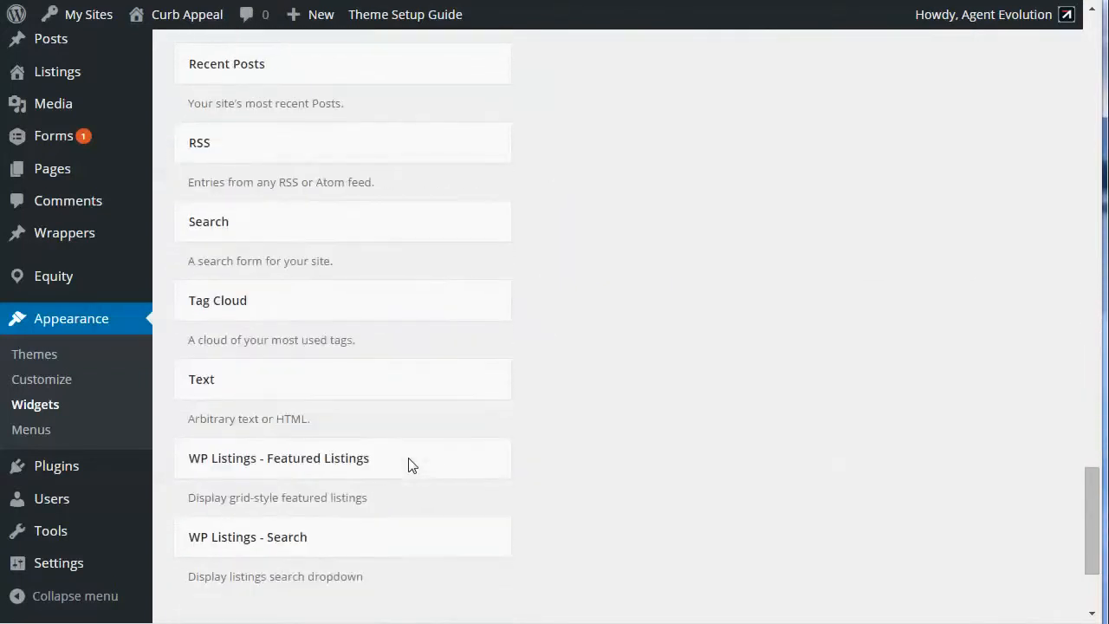
scroll(753, 18, up, 7)
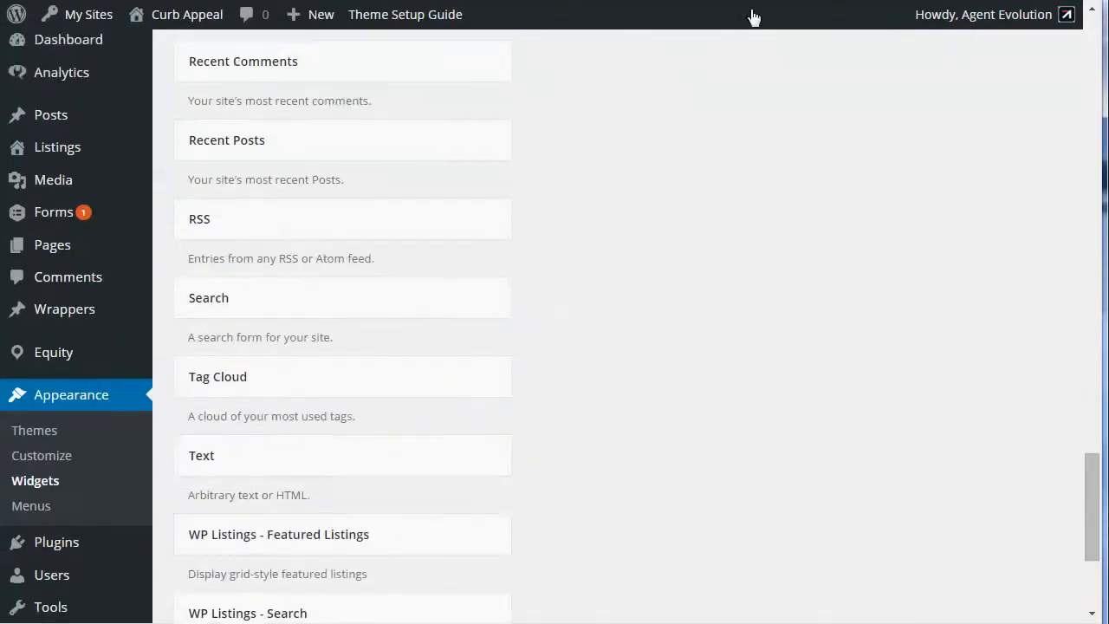
scroll(723, 14, up, 2)
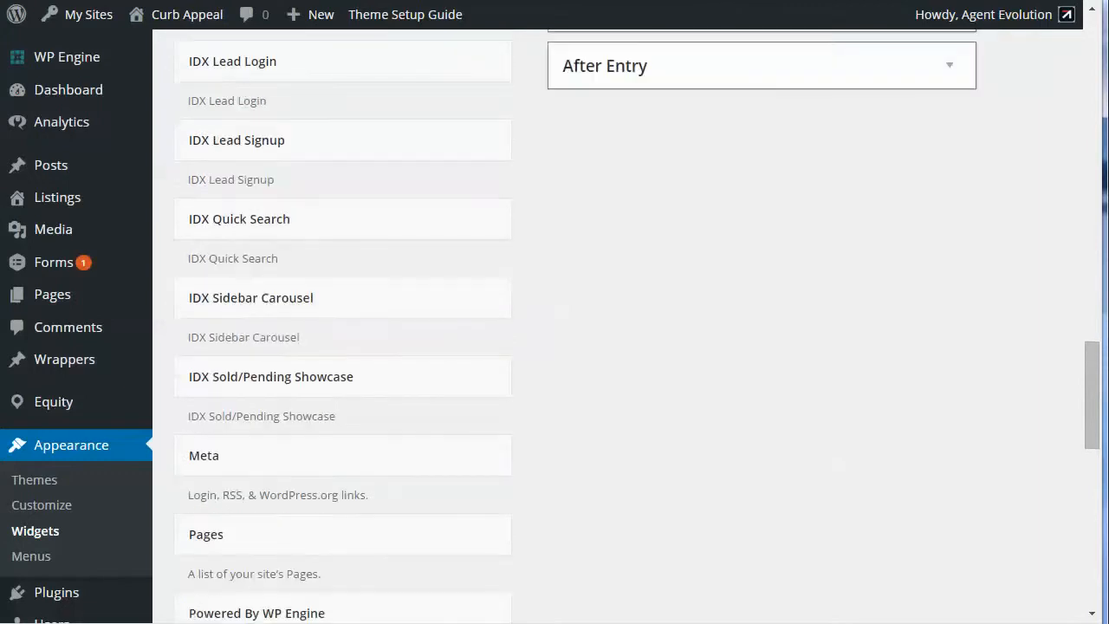
drag(698, 5, 698, 38)
drag(613, 18, 739, 3)
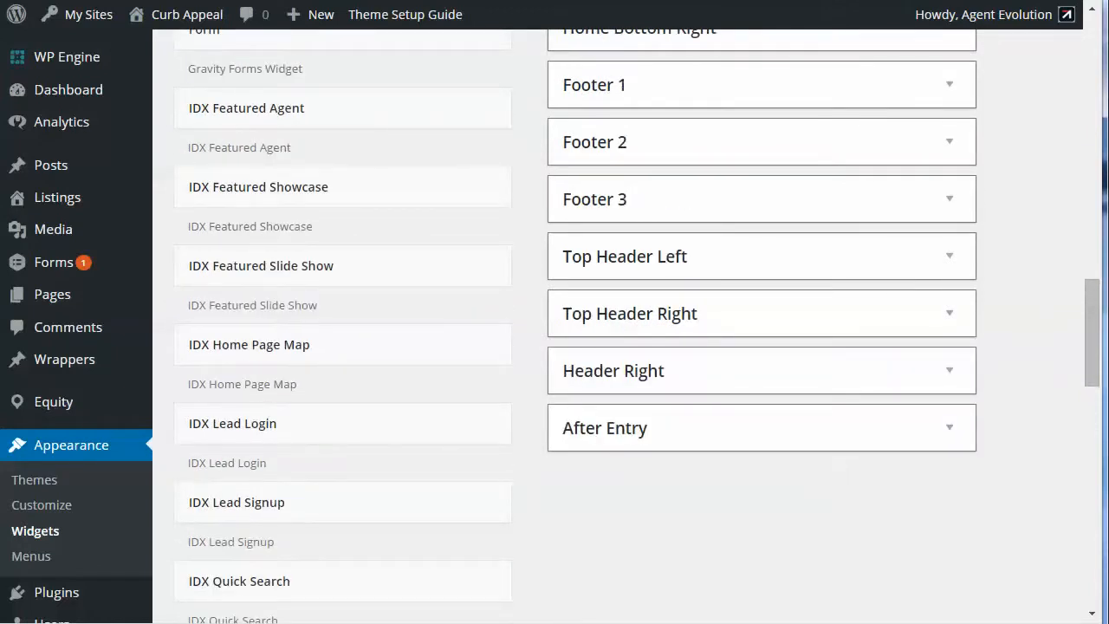
drag(740, 3, 713, 77)
scroll(1070, 206, up, 2)
scroll(1071, 207, up, 1)
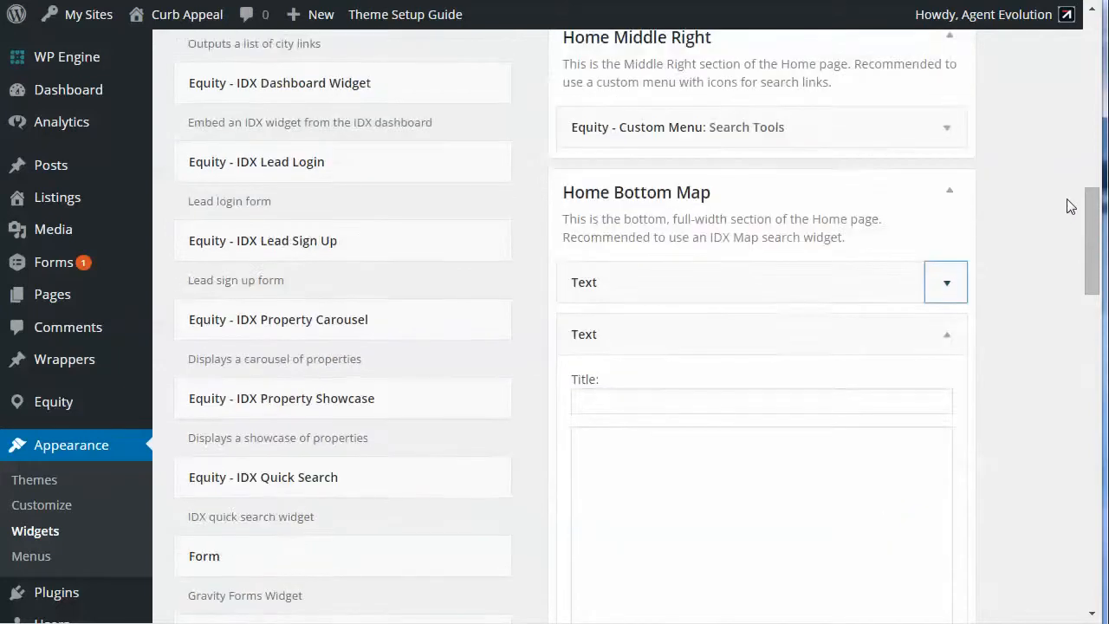
Step: Paste the map provider's library reference code, including its API key, into the new Text widget's content
click(621, 450)
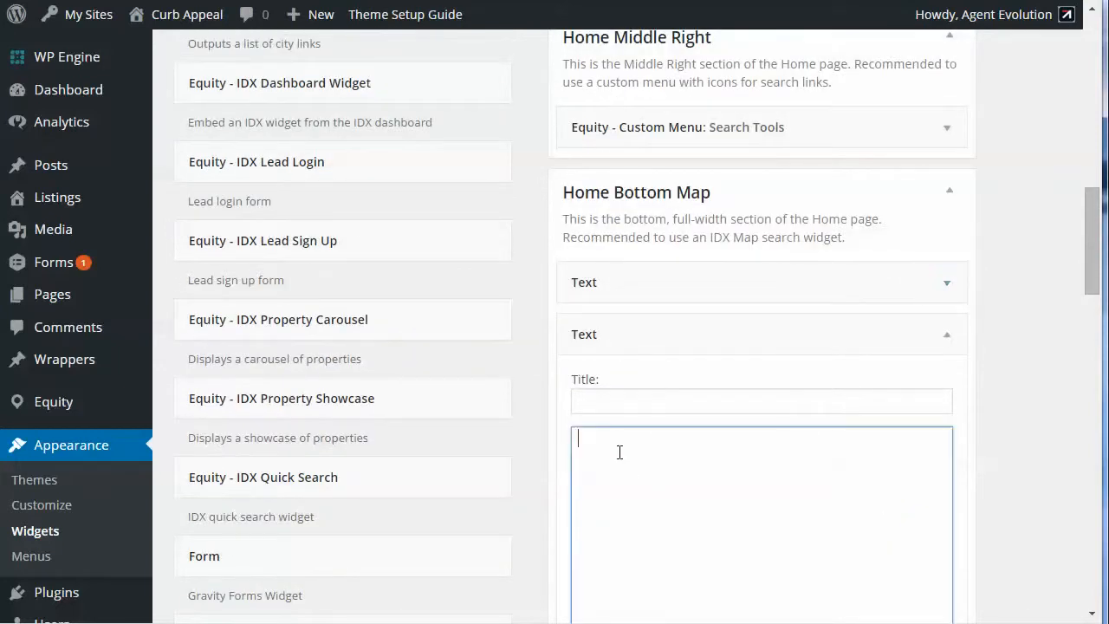
key(ctrl+v)
scroll(772, 464, down, 4)
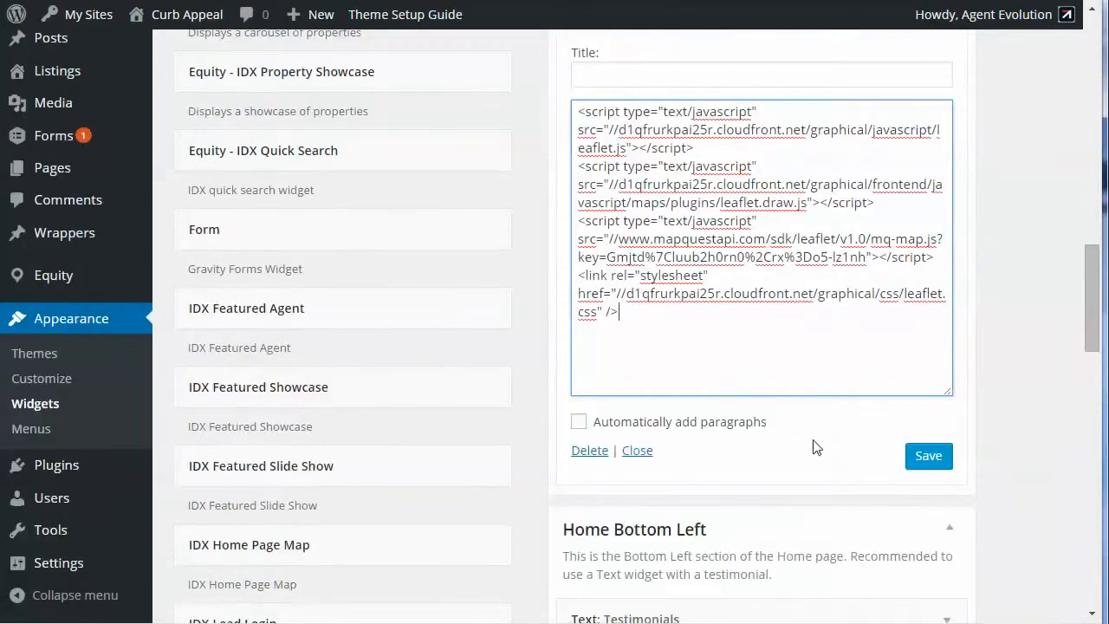
Step: Copy the map search widget's script from IDX Broker, append it below the library code in the Text widget, and save
click(798, 1)
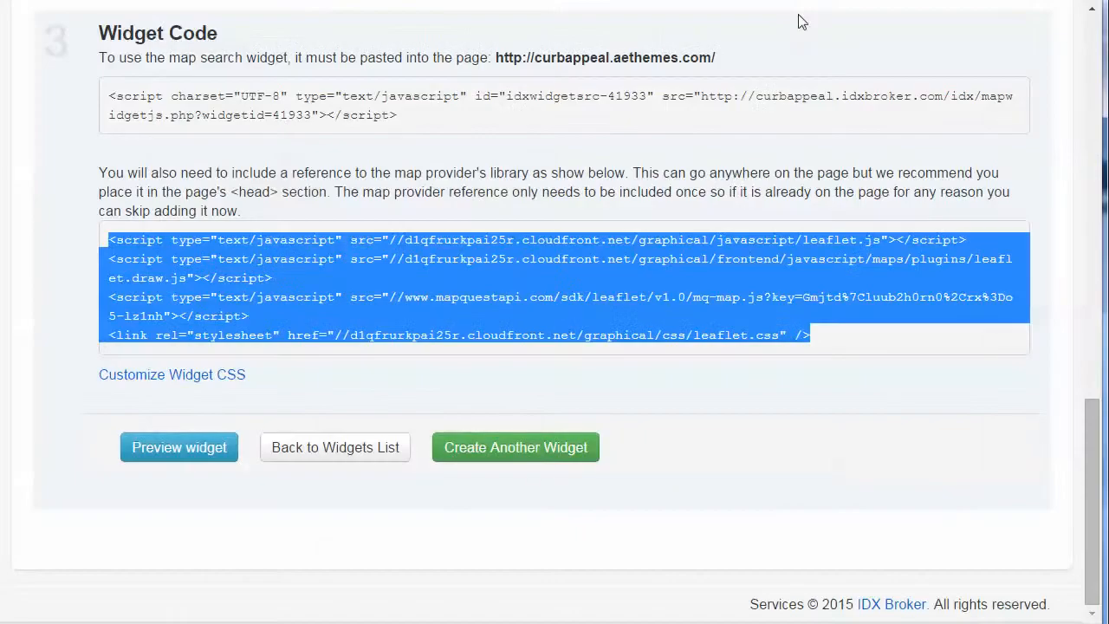
drag(106, 94, 411, 115)
key(ctrl+c)
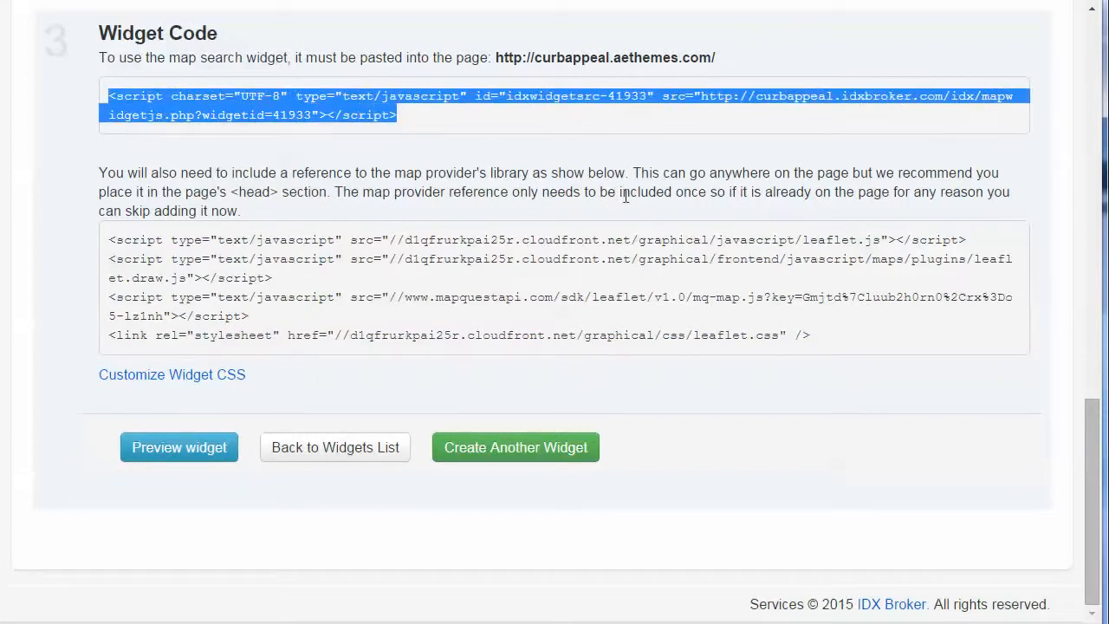
key(ctrl+Tab)
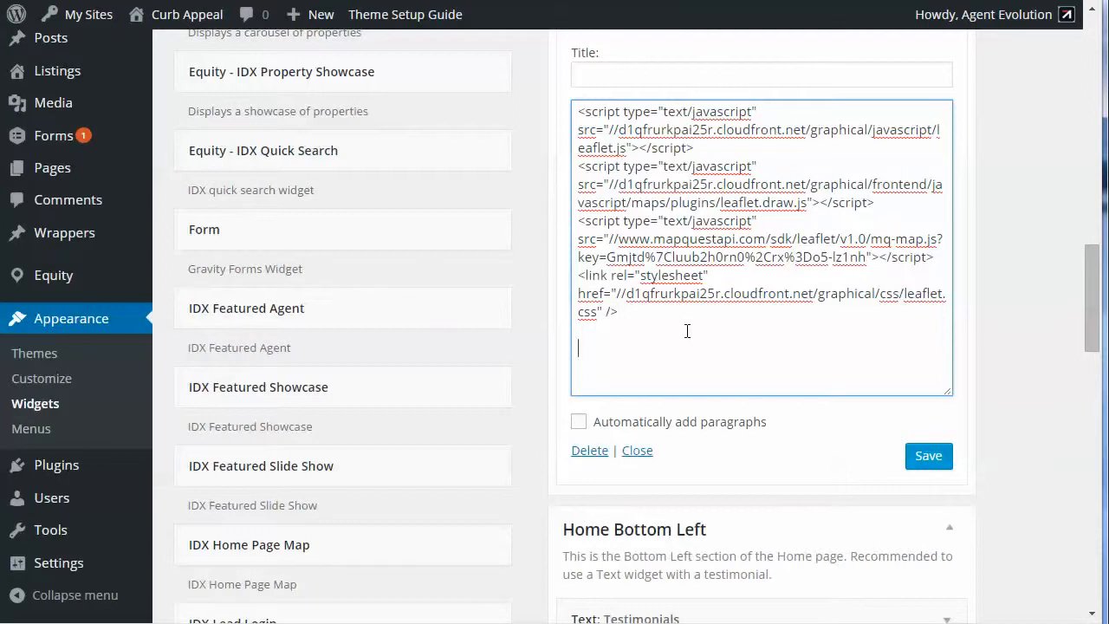
key(ctrl+v)
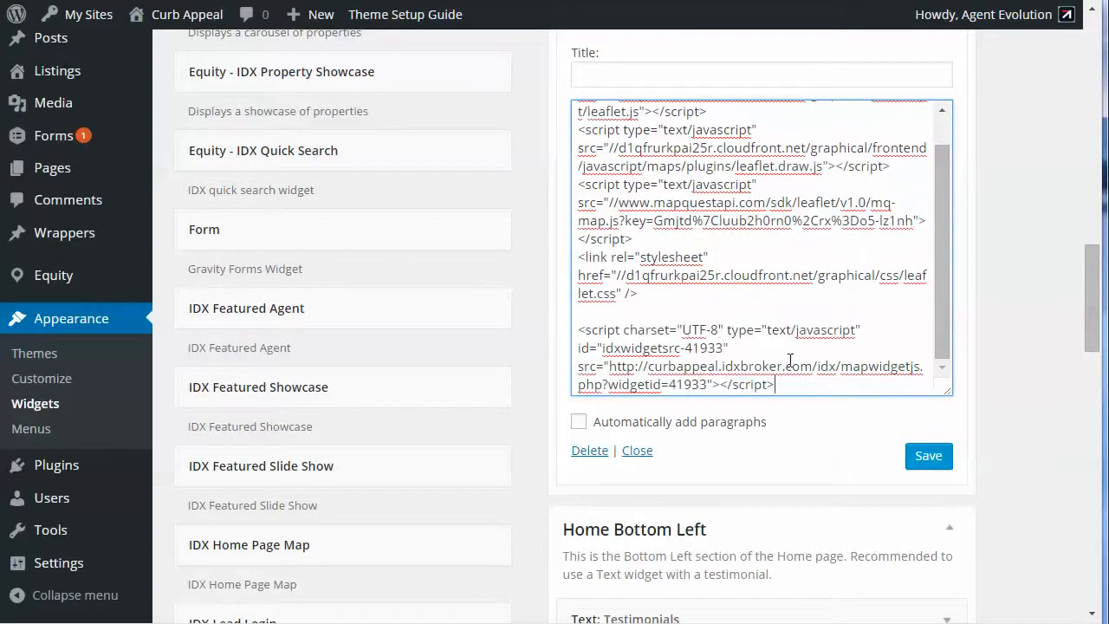
click(928, 457)
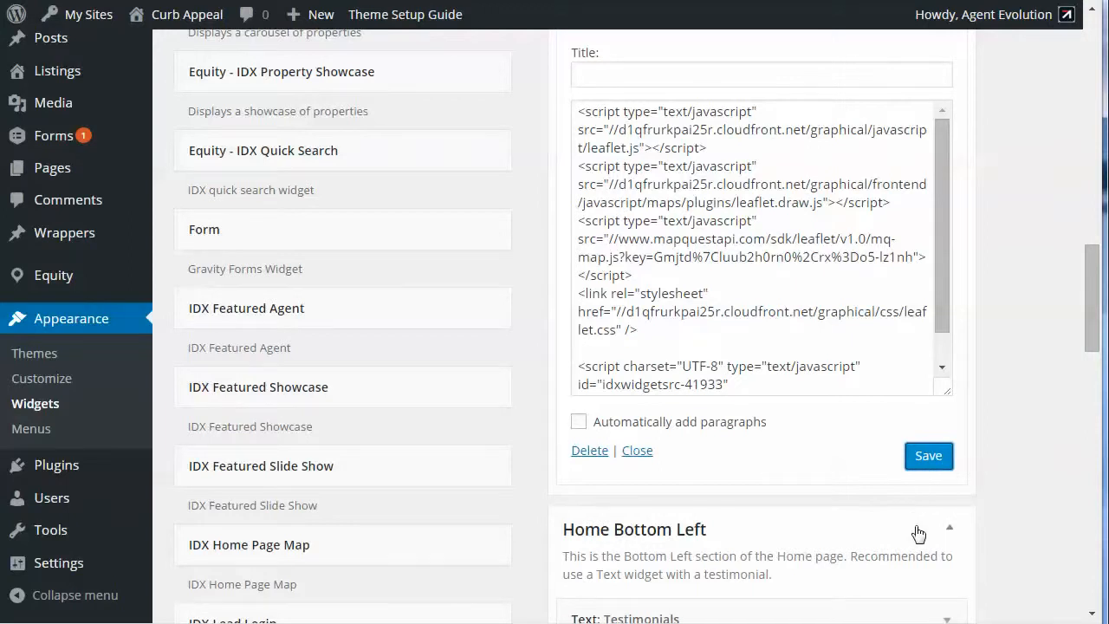
Step: Remove the older Text widget from the Home Bottom Map area
scroll(916, 532, down, 2)
scroll(919, 531, up, 3)
scroll(918, 531, up, 1)
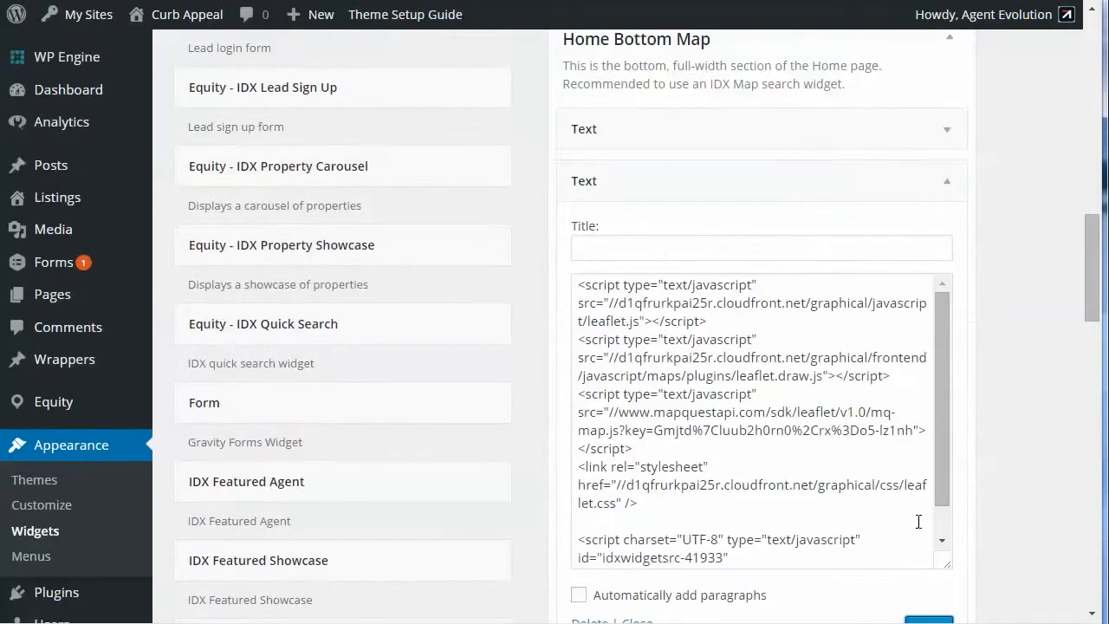
drag(817, 121, 358, 91)
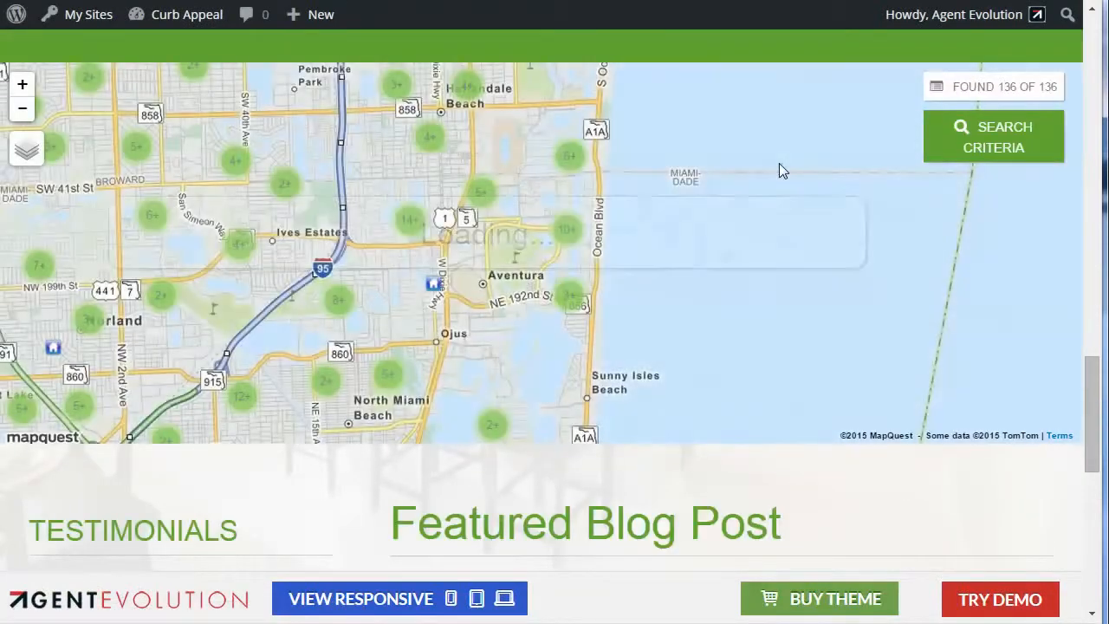
Step: Examine the map on the demo home page by panning it, opening a listing cluster, and checking the search criteria
drag(705, 241, 891, 257)
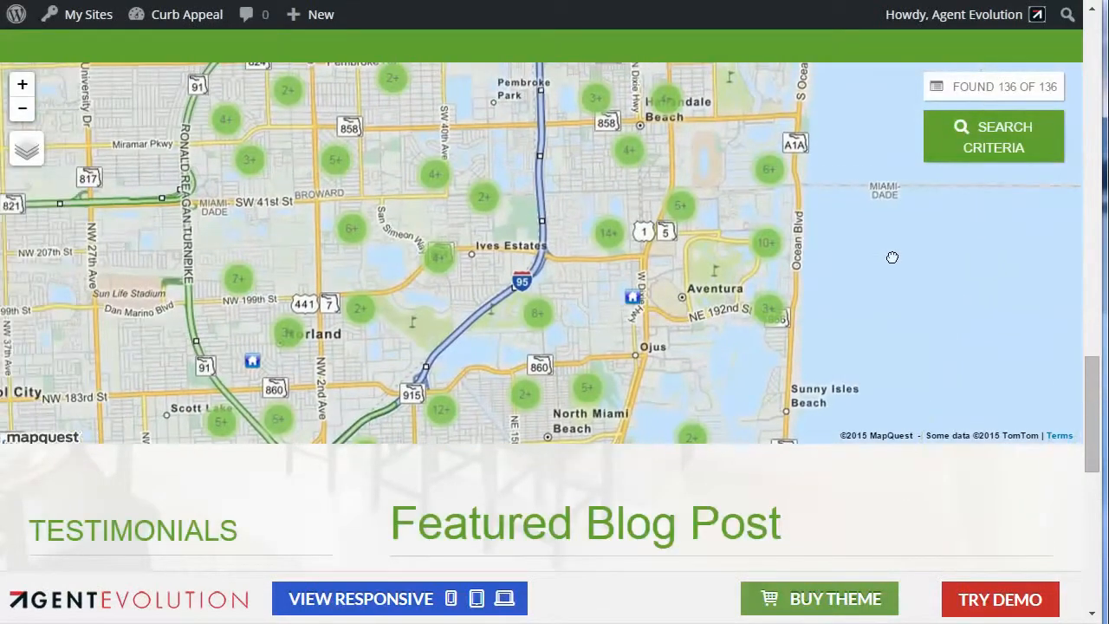
click(439, 260)
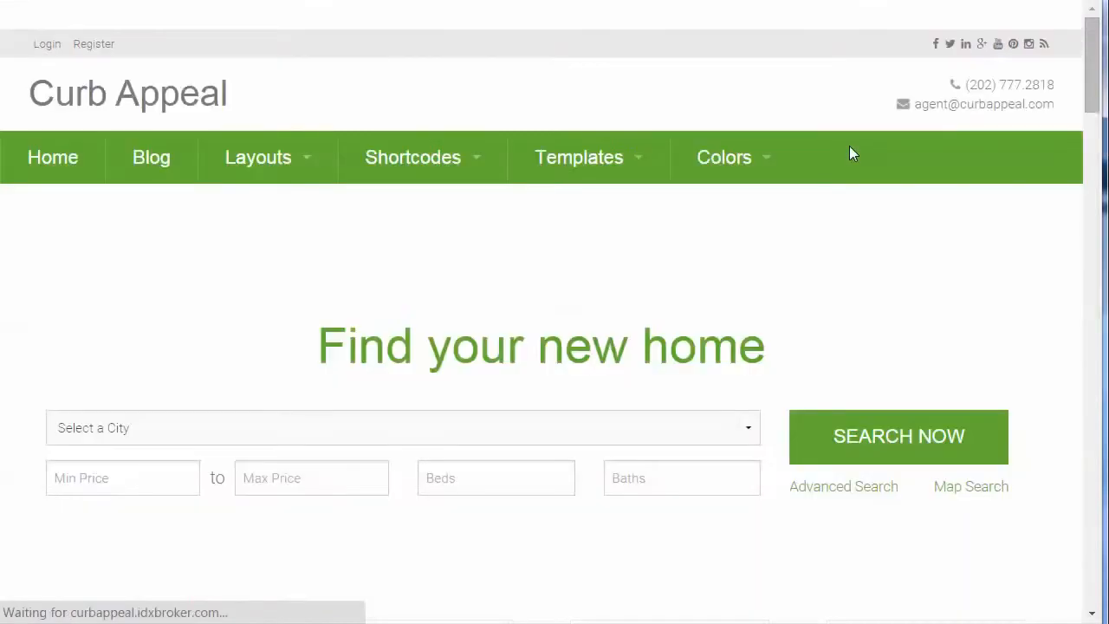
scroll(732, 378, down, 1)
scroll(732, 379, down, 15)
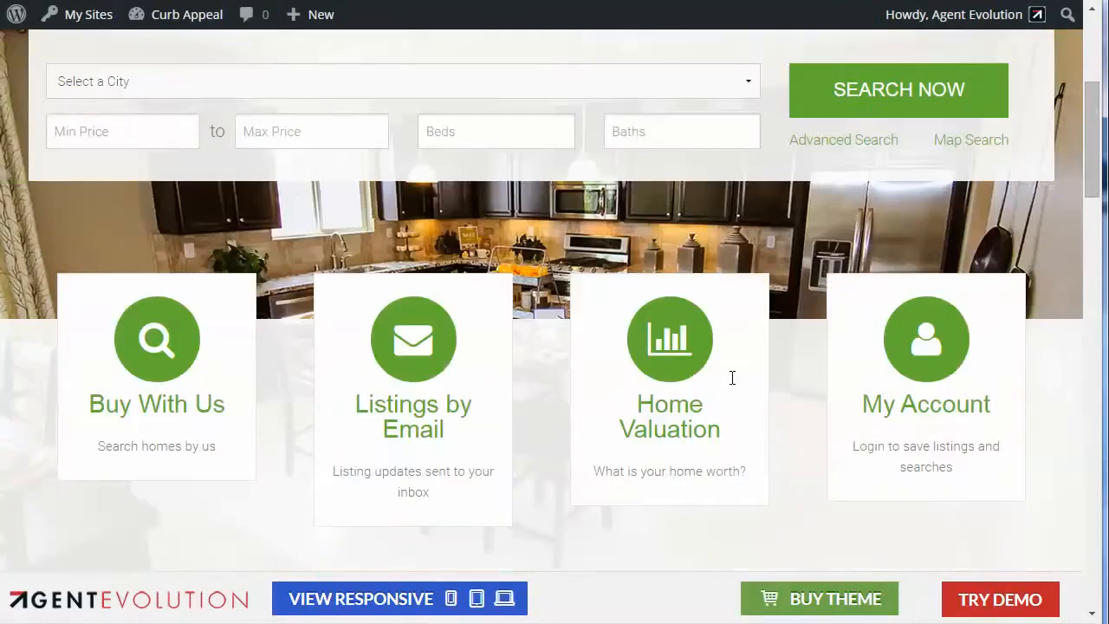
scroll(730, 377, down, 4)
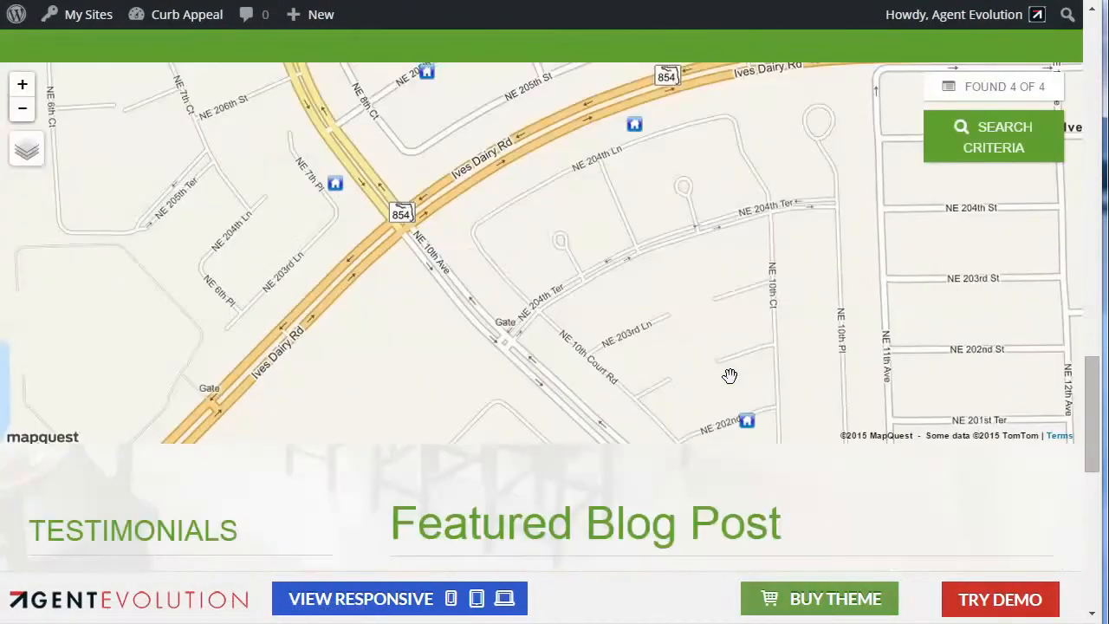
click(966, 152)
click(564, 334)
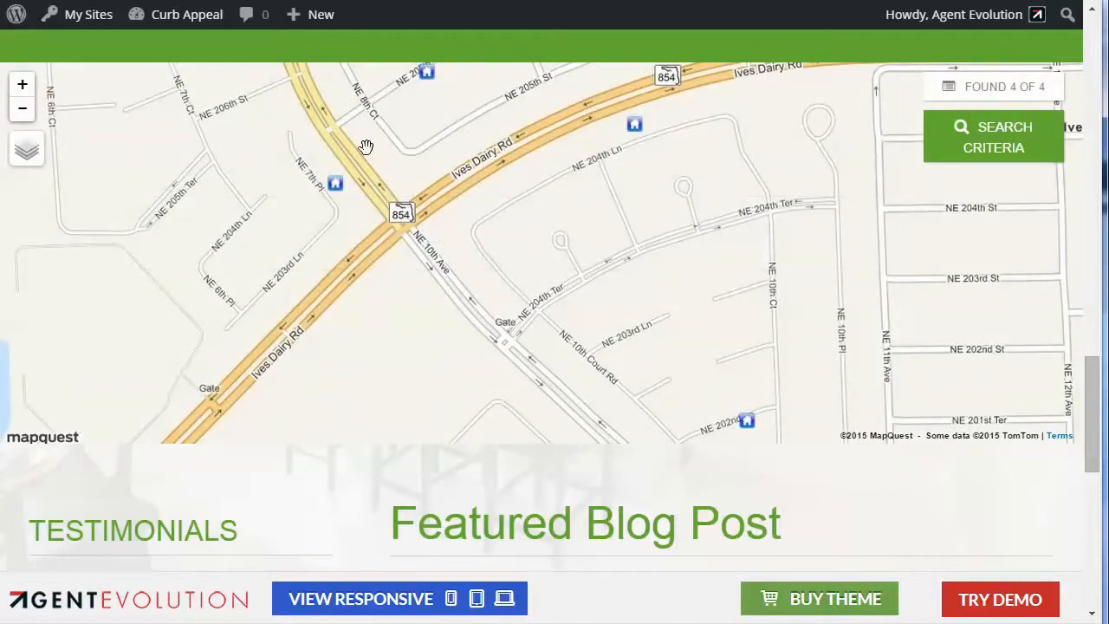
Step: Compare the Home Bottom Map widget area with the demo home page, and view the Testimonials and Featured Blog Post sections
scroll(77, 148, down, 1)
scroll(473, 249, up, 4)
scroll(601, 388, up, 2)
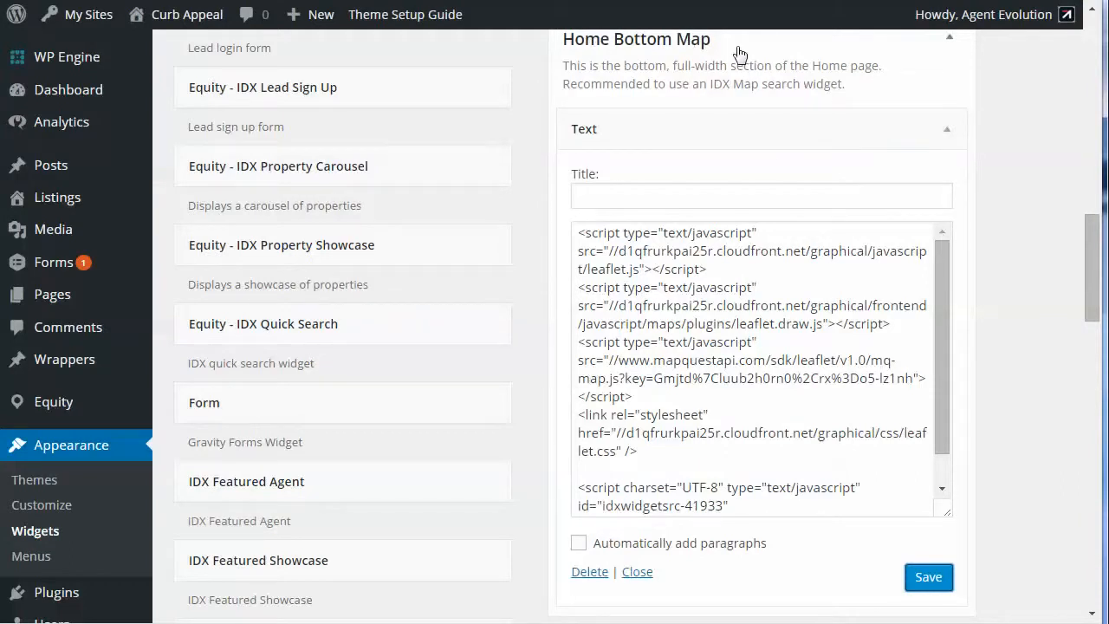
scroll(739, 55, up, 1)
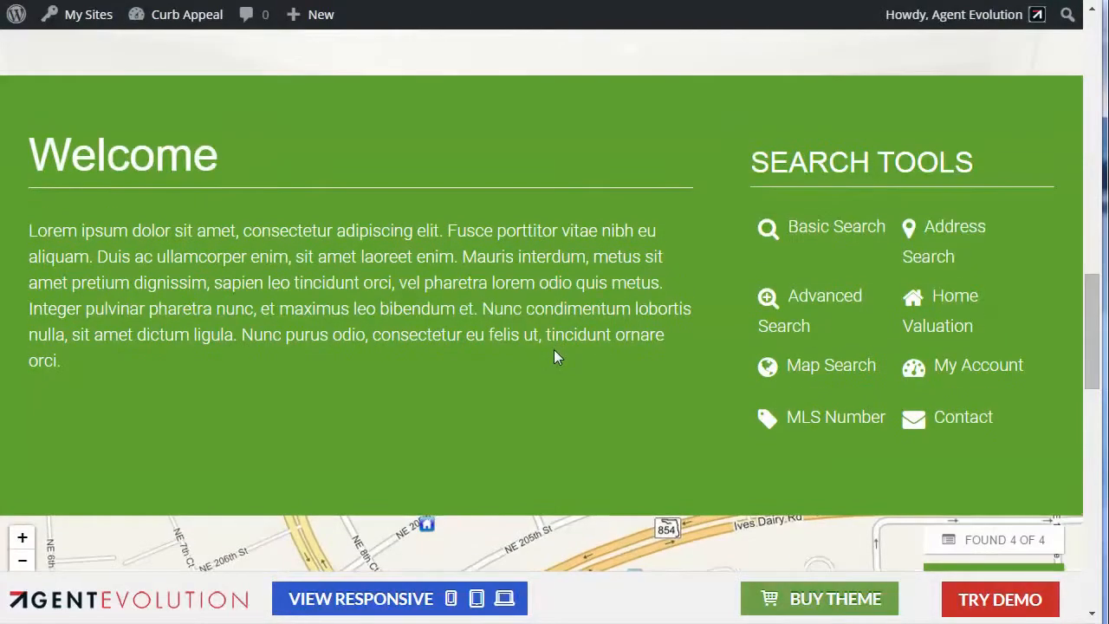
scroll(554, 351, down, 10)
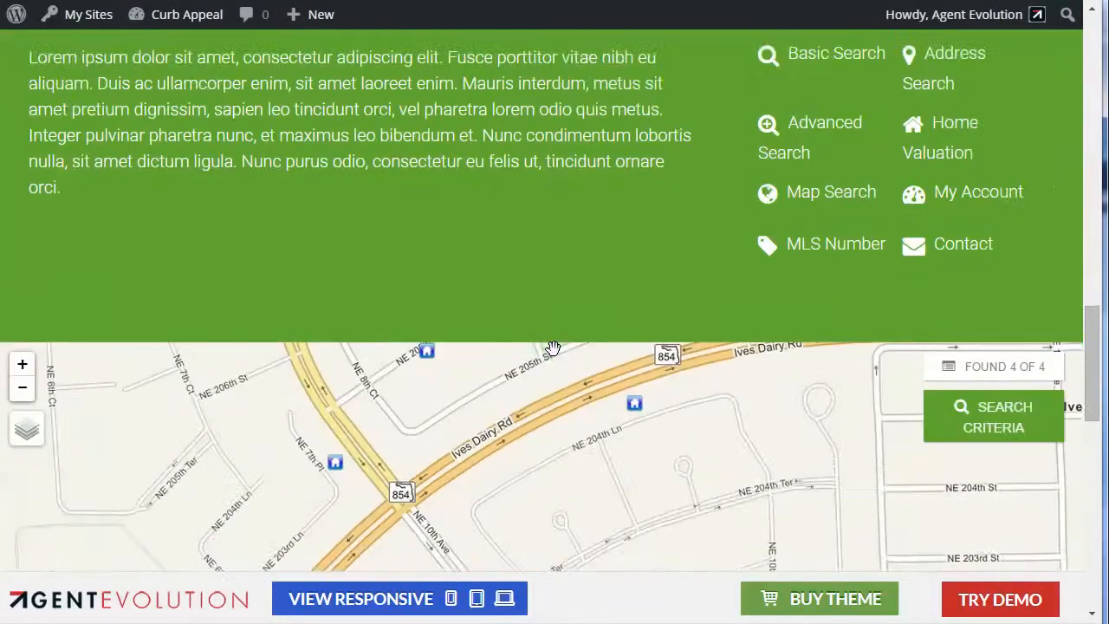
scroll(530, 338, up, 1)
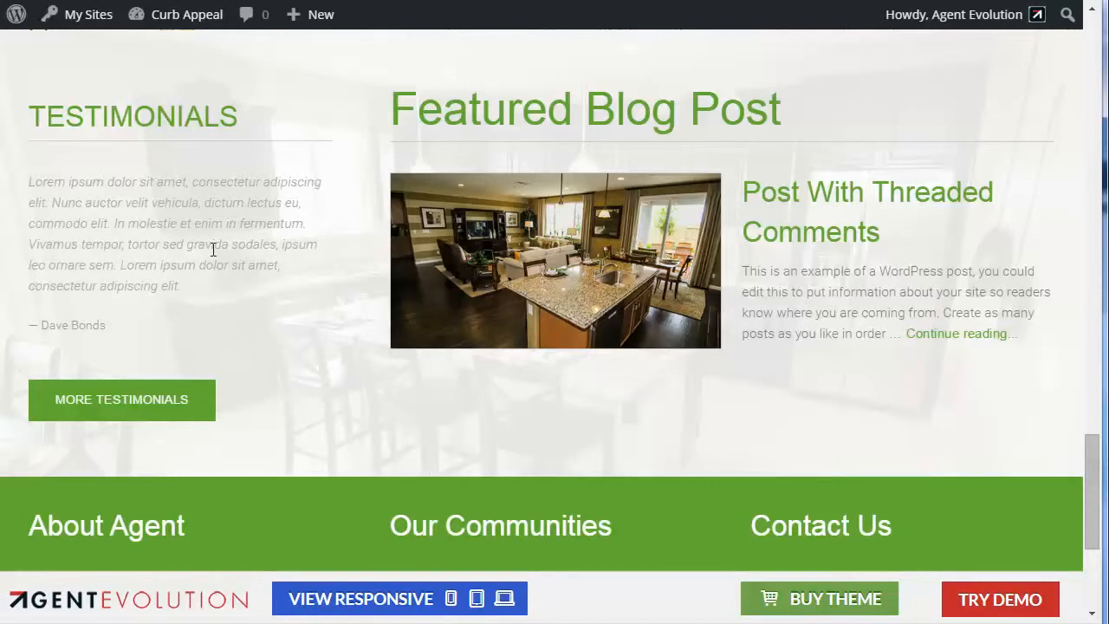
scroll(786, 217, up, 1)
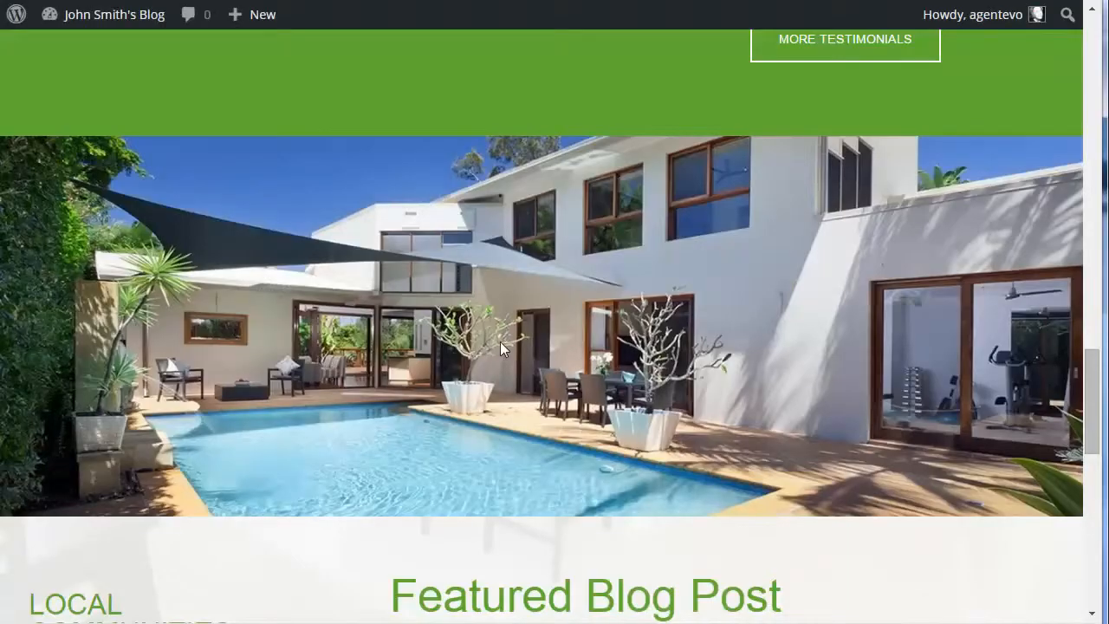
Step: Open the Featured Page Carousel widget in the Home Bottom Left area and check its title and page IDs
scroll(501, 343, down, 5)
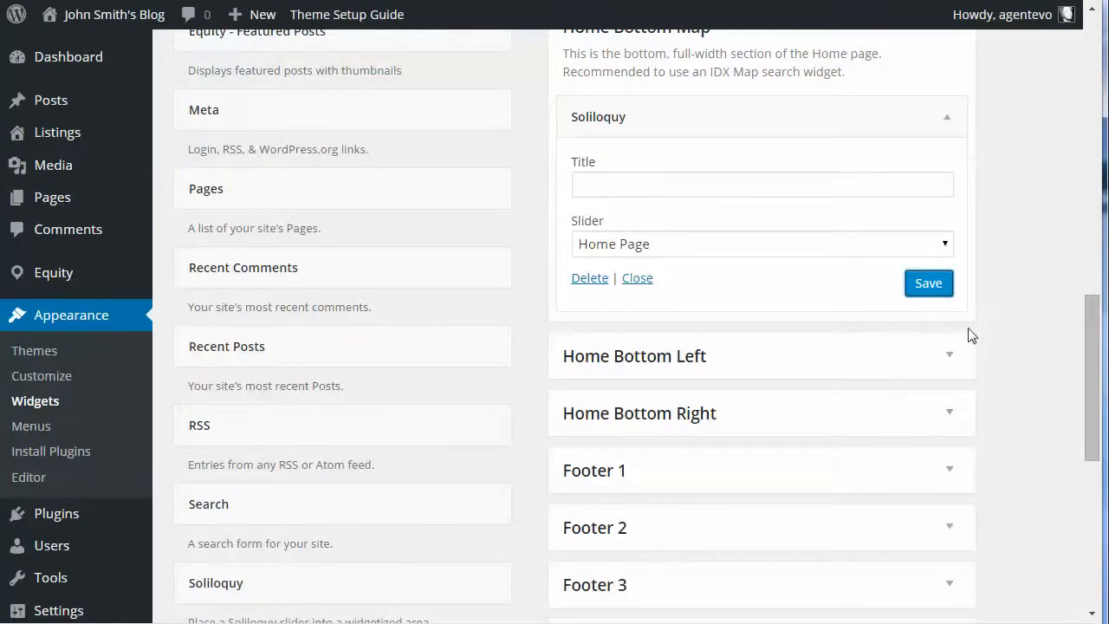
click(950, 361)
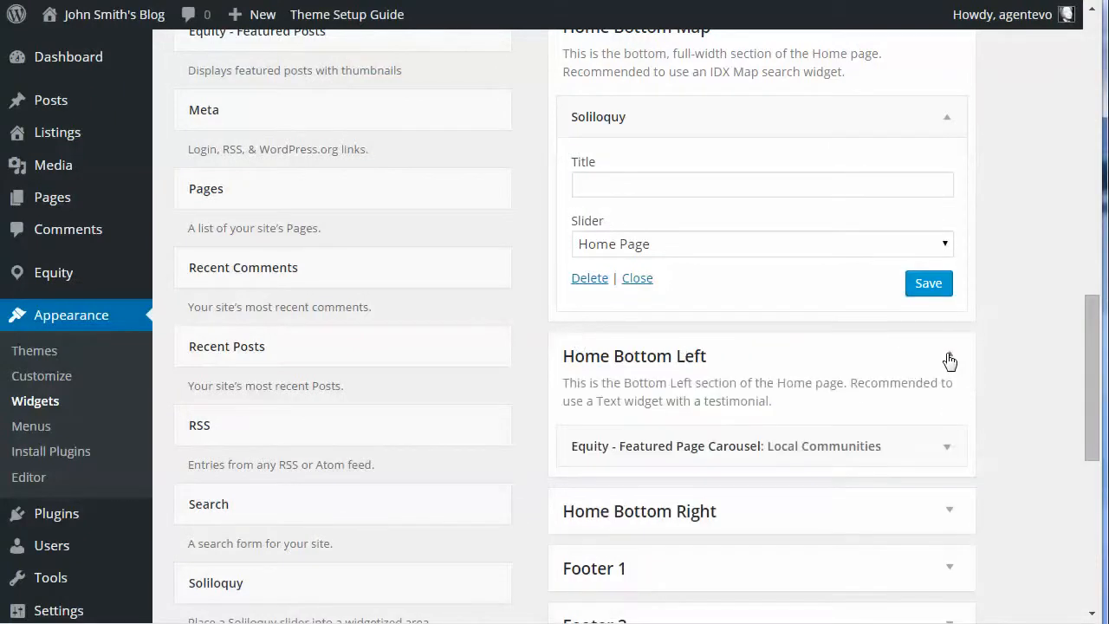
scroll(978, 411, down, 3)
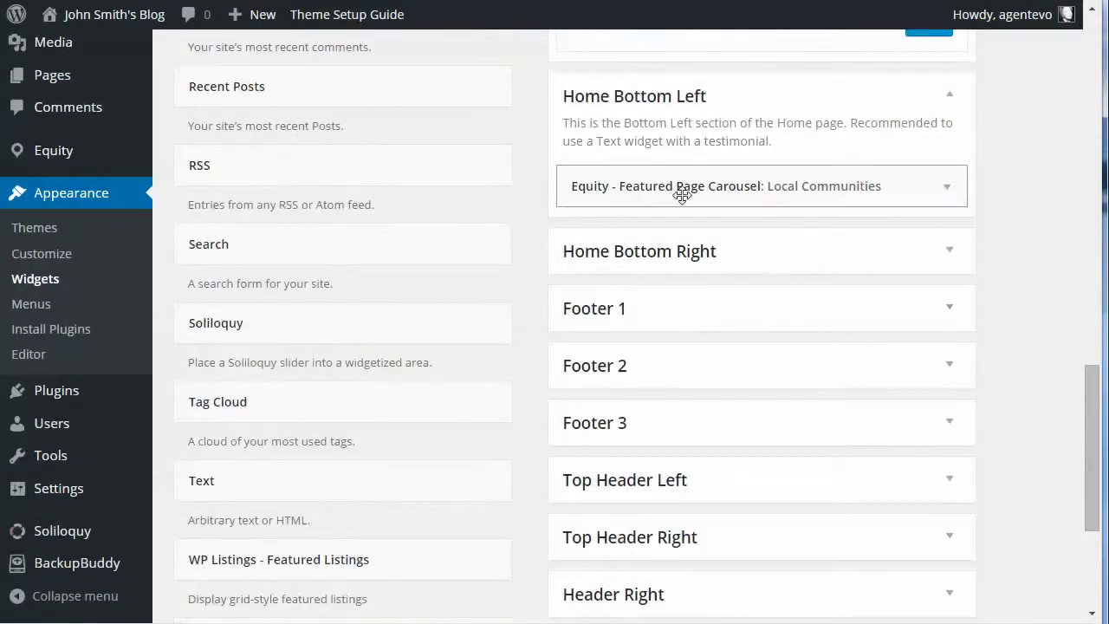
click(947, 193)
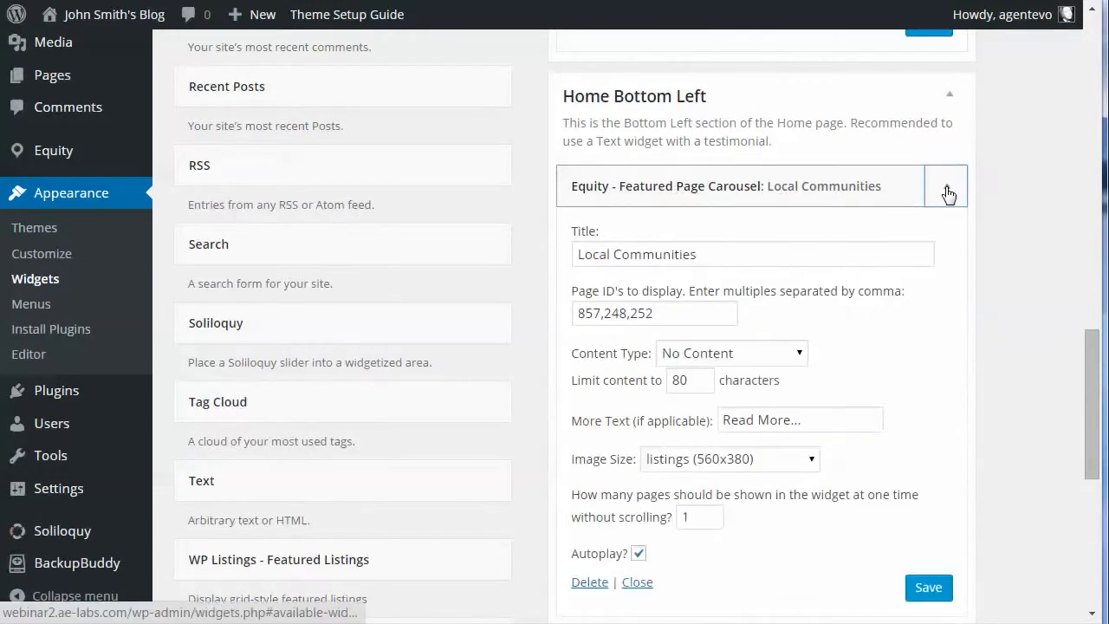
drag(702, 254, 566, 262)
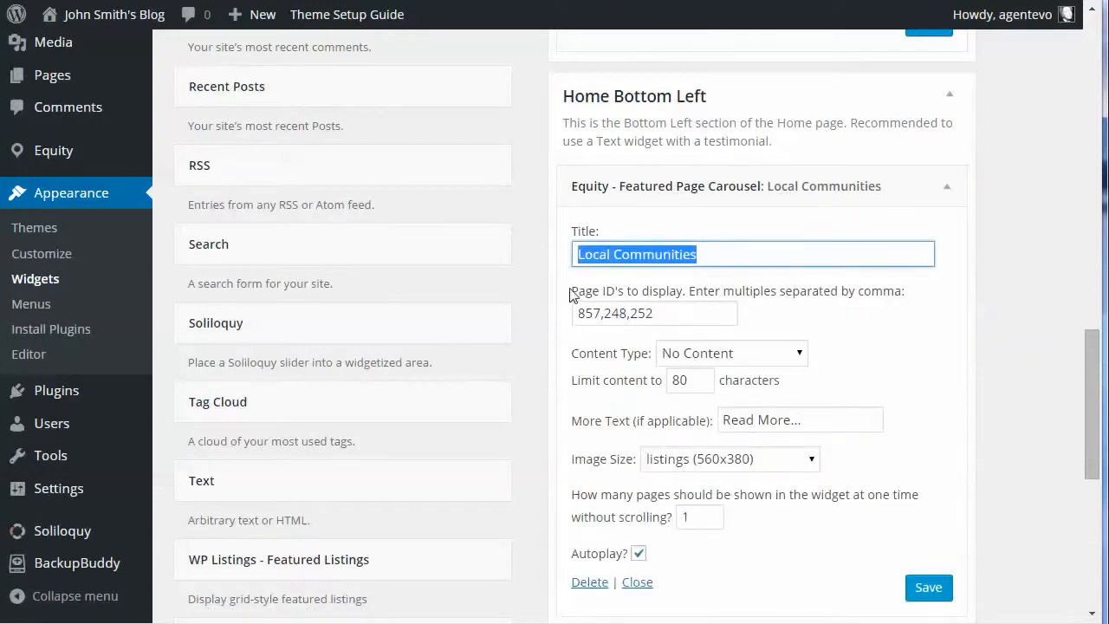
click(667, 313)
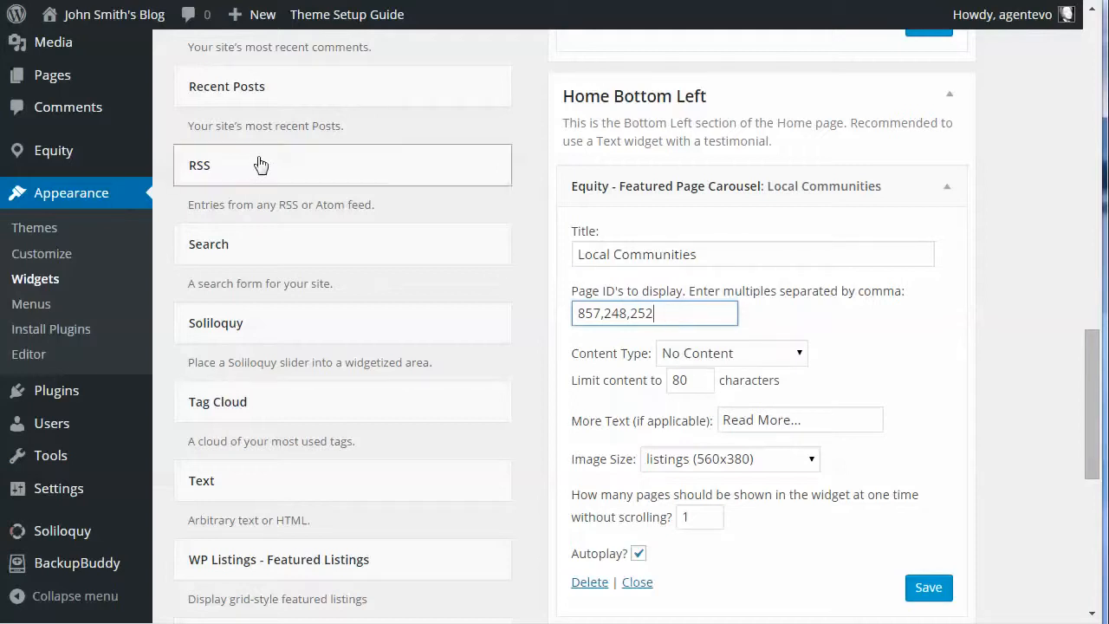
Step: Open the list of all pages in a separate tab to look up page IDs, and compare them with the carousel's page ID field
mouse_move(54, 76)
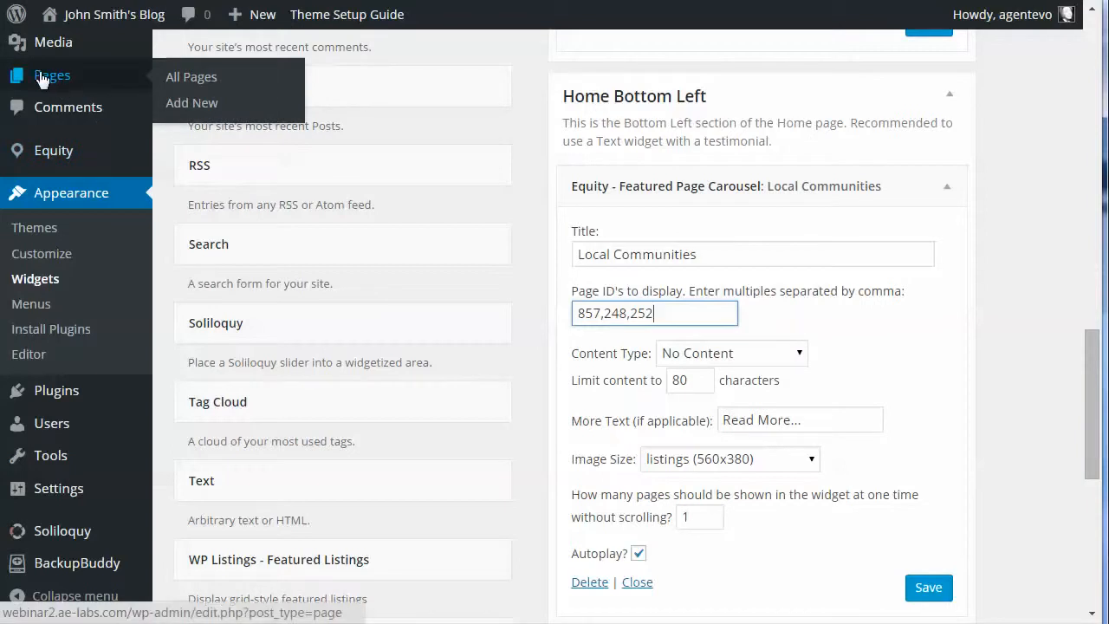
right_click(212, 76)
click(295, 87)
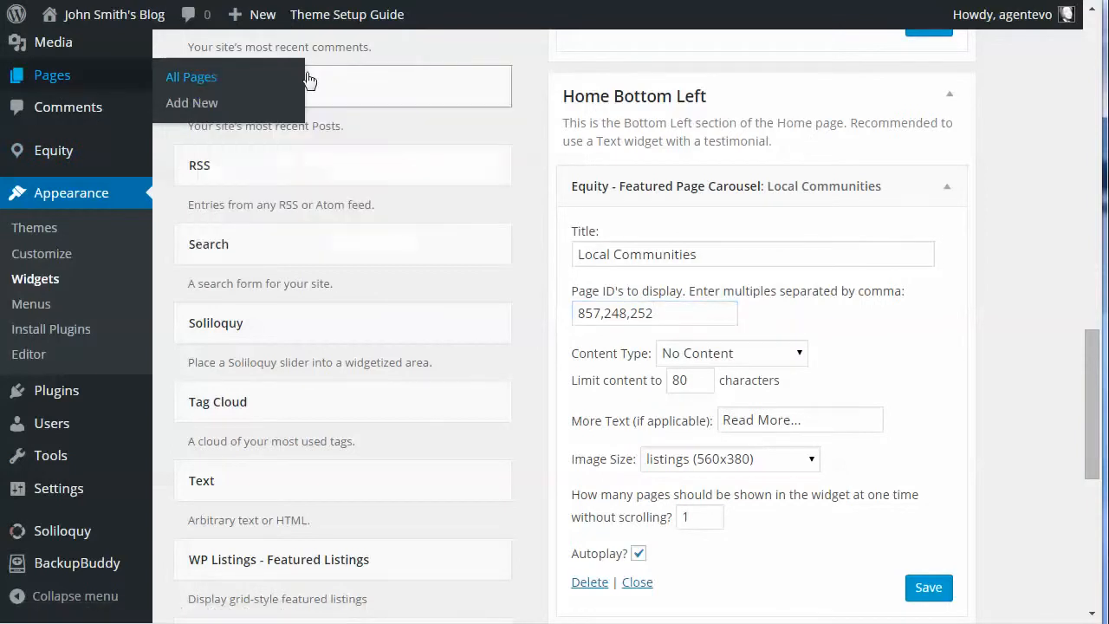
click(459, 0)
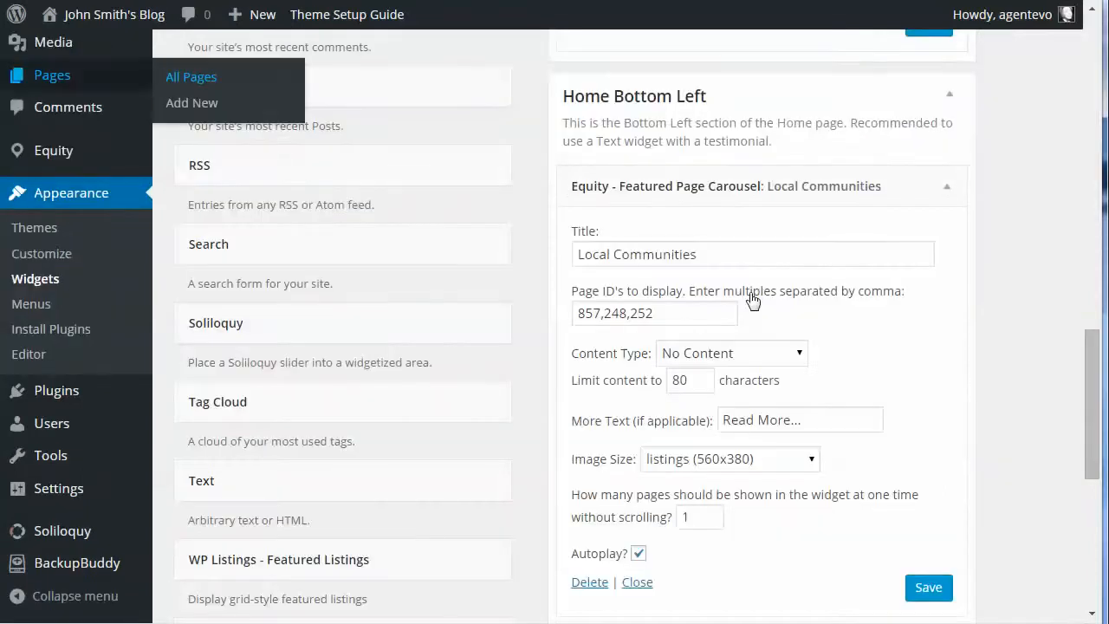
click(677, 313)
drag(677, 314, 535, 306)
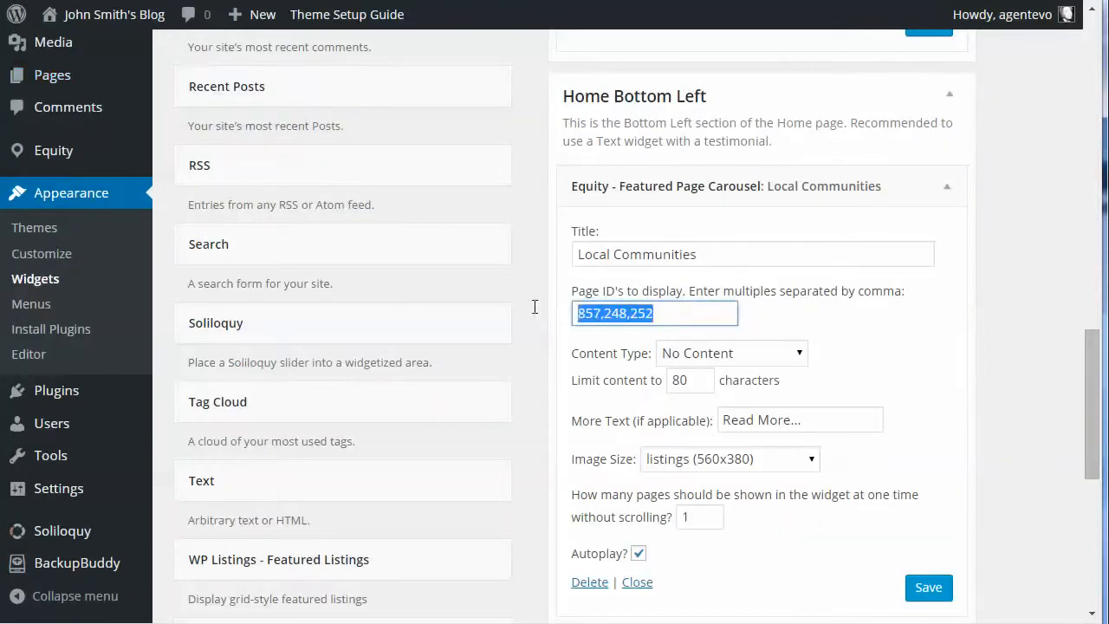
click(743, 247)
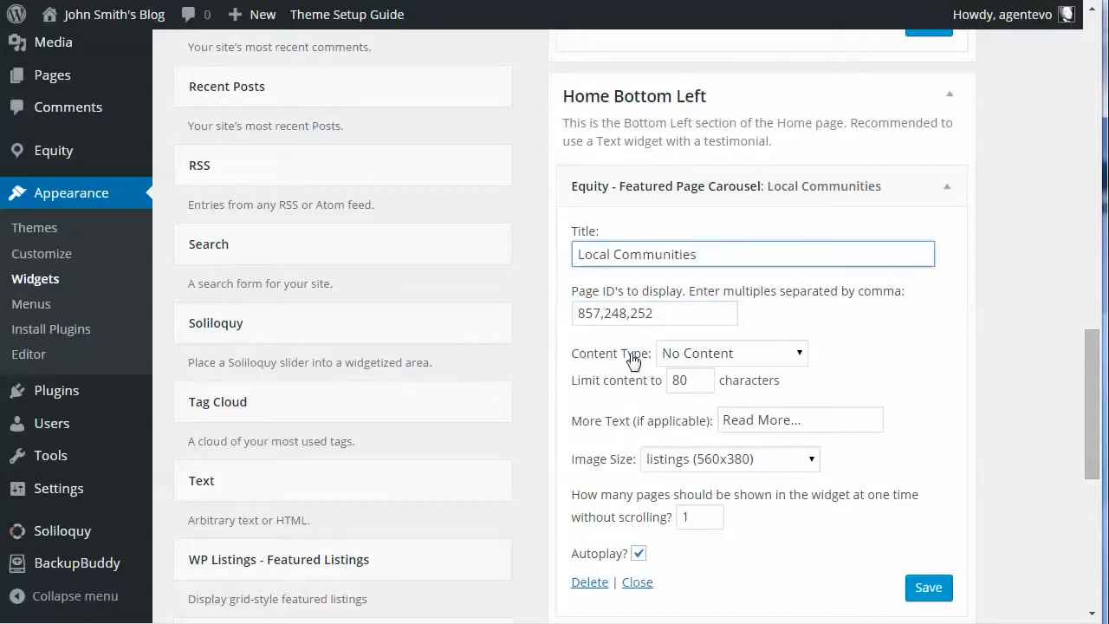
Step: Review the carousel's content type, more text and image size options, keeping listings (560x380), and collapse the widget
click(744, 354)
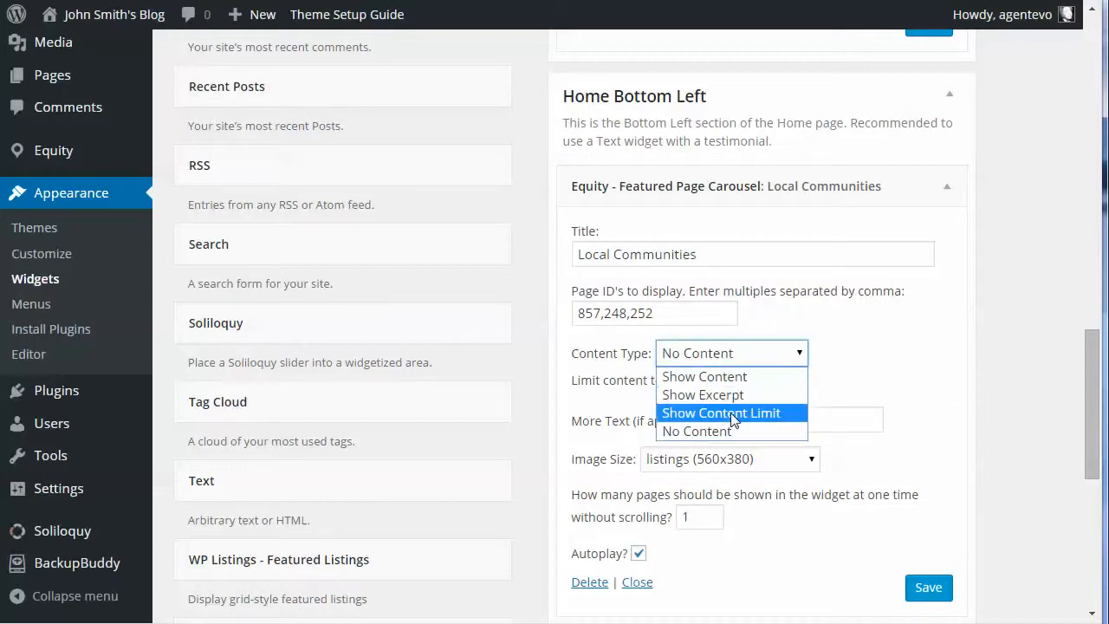
click(741, 354)
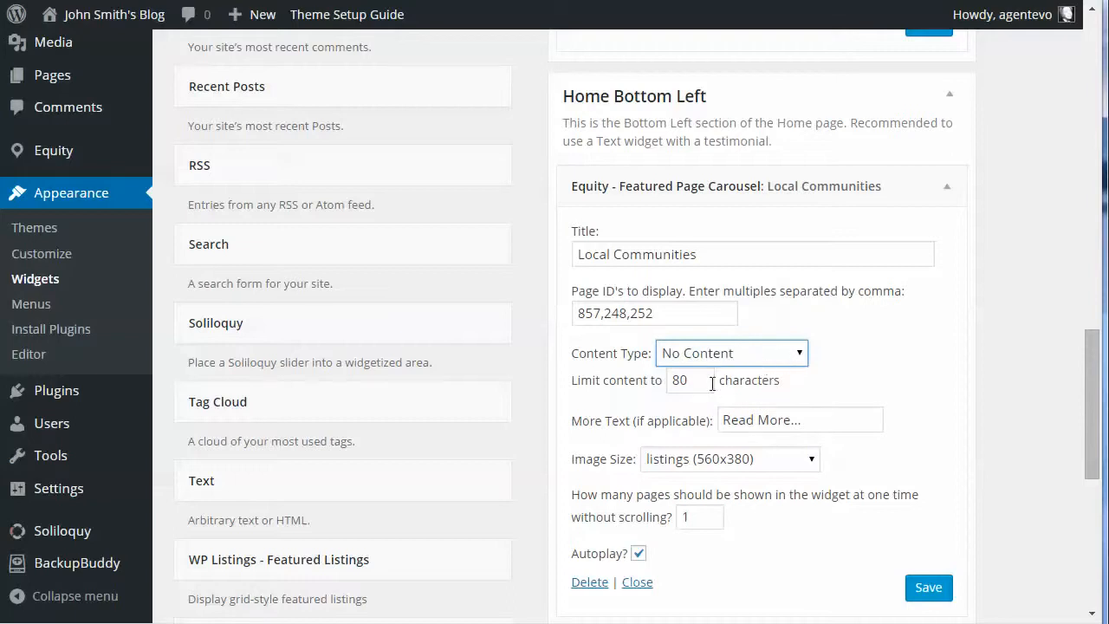
click(809, 422)
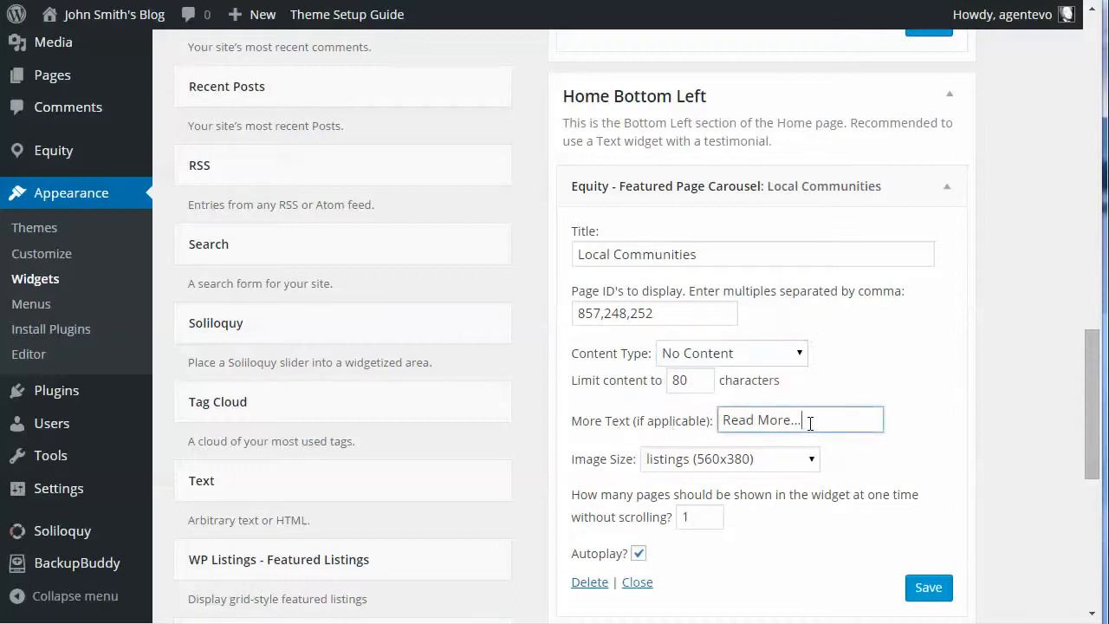
click(743, 463)
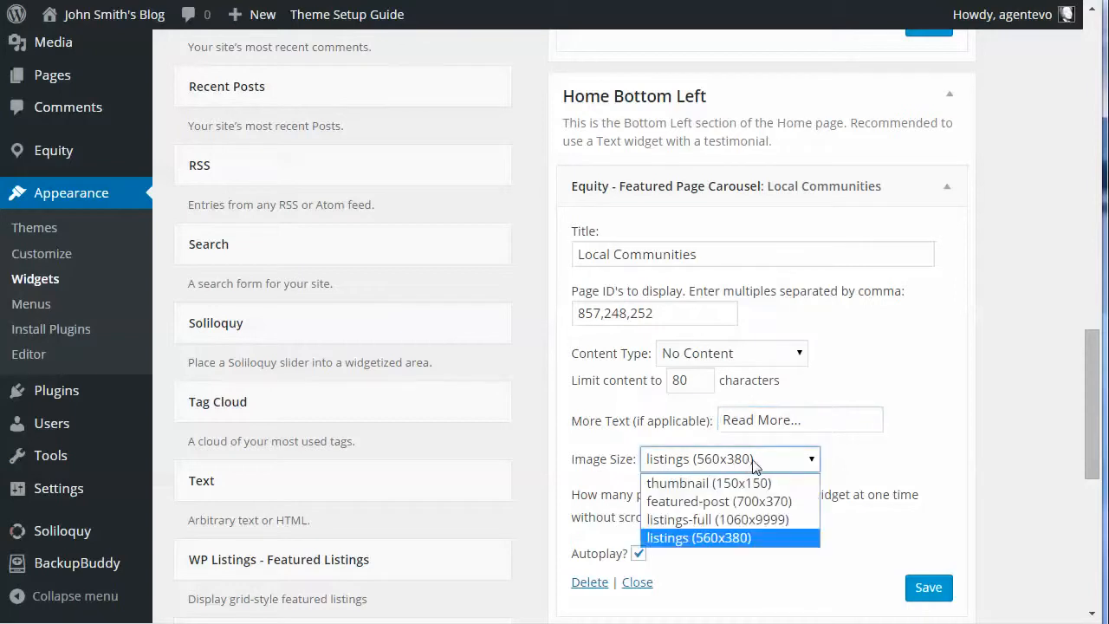
click(759, 537)
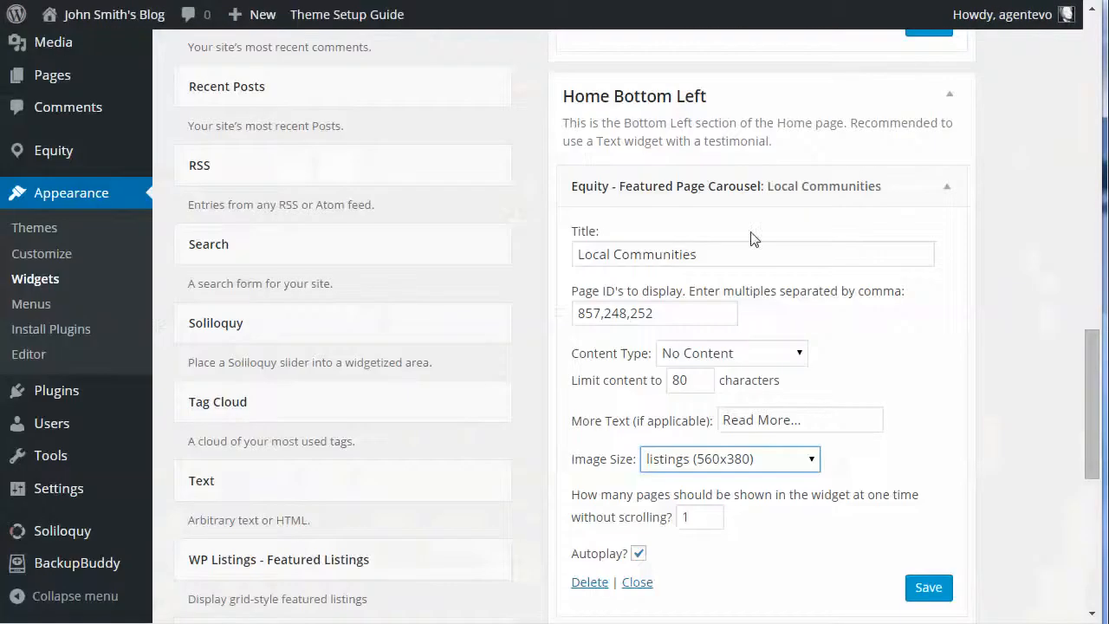
click(947, 188)
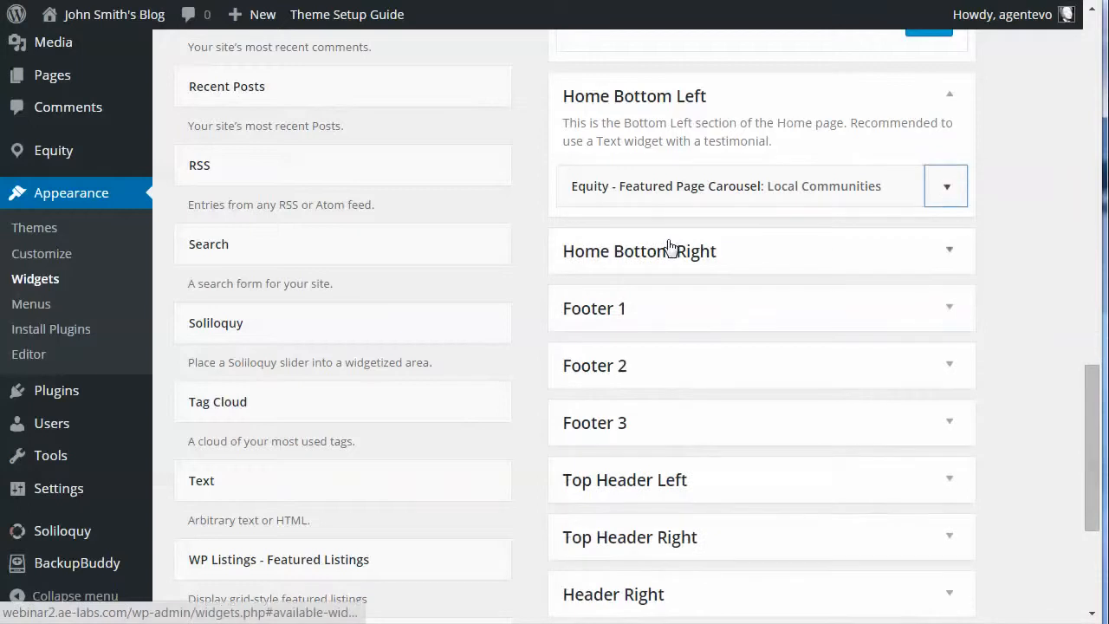
Step: Open the Featured Posts widget in the Home Bottom Right area and check its title and category choices, keeping All Categories
click(949, 250)
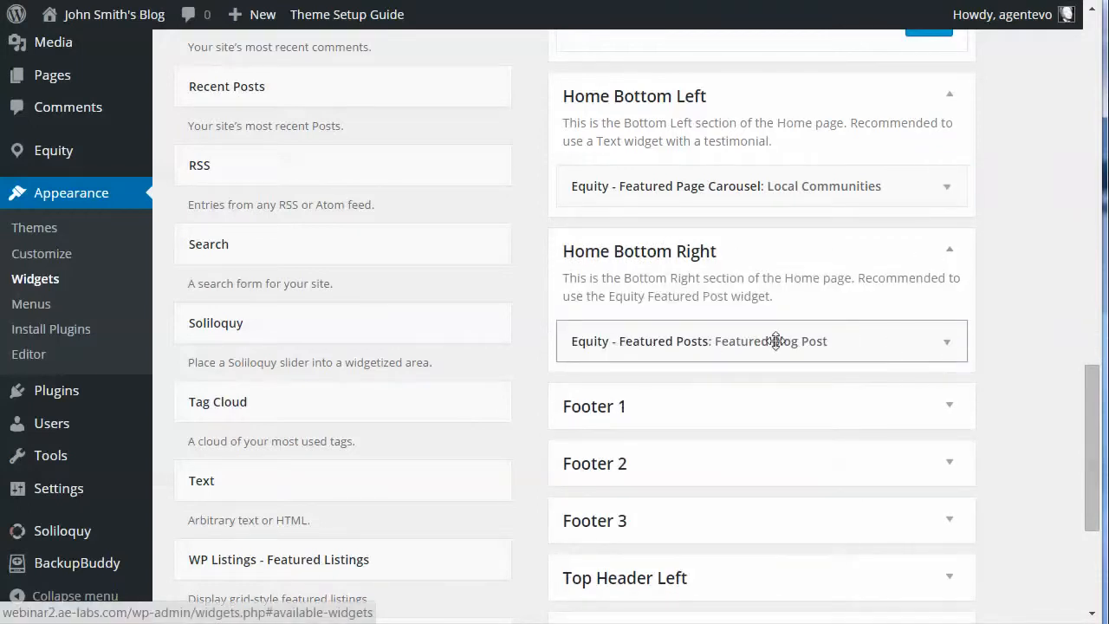
click(946, 346)
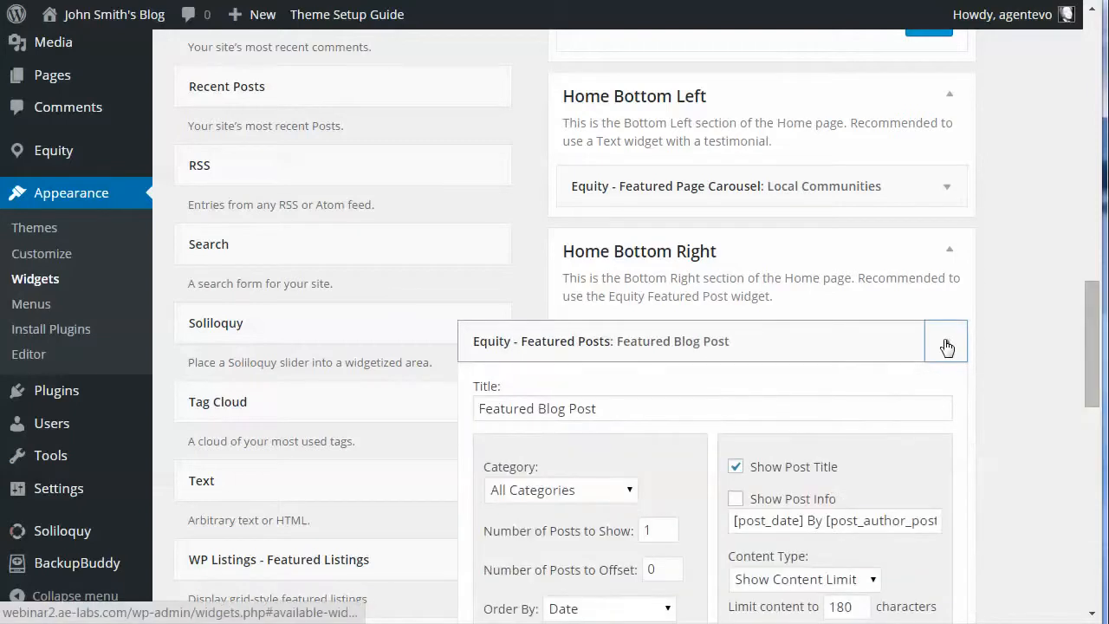
scroll(927, 389, down, 2)
scroll(925, 391, down, 1)
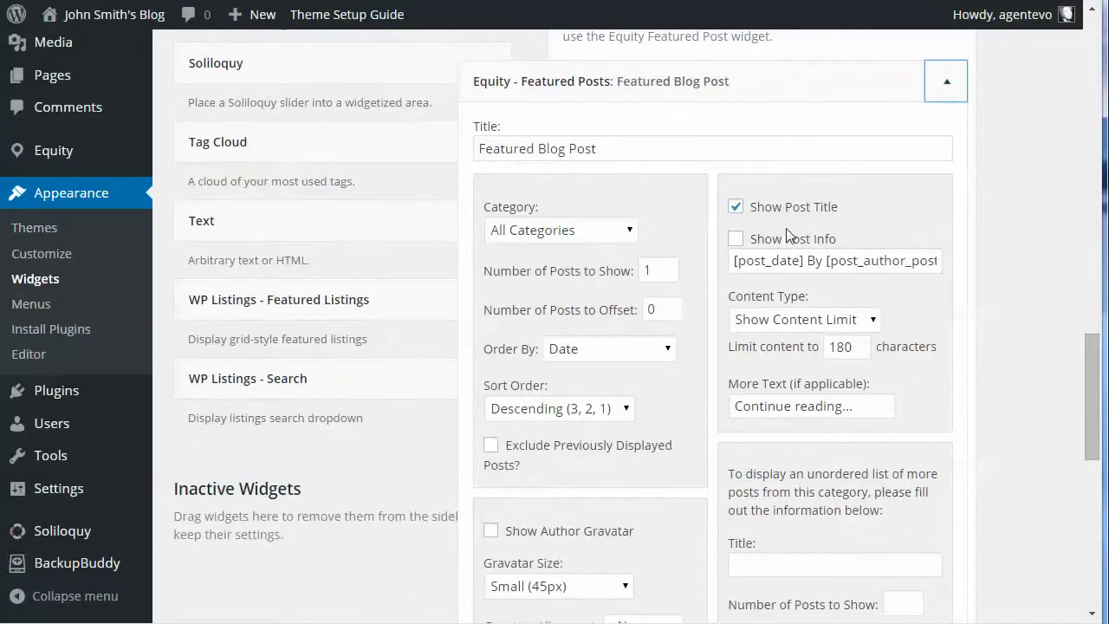
drag(664, 148, 472, 153)
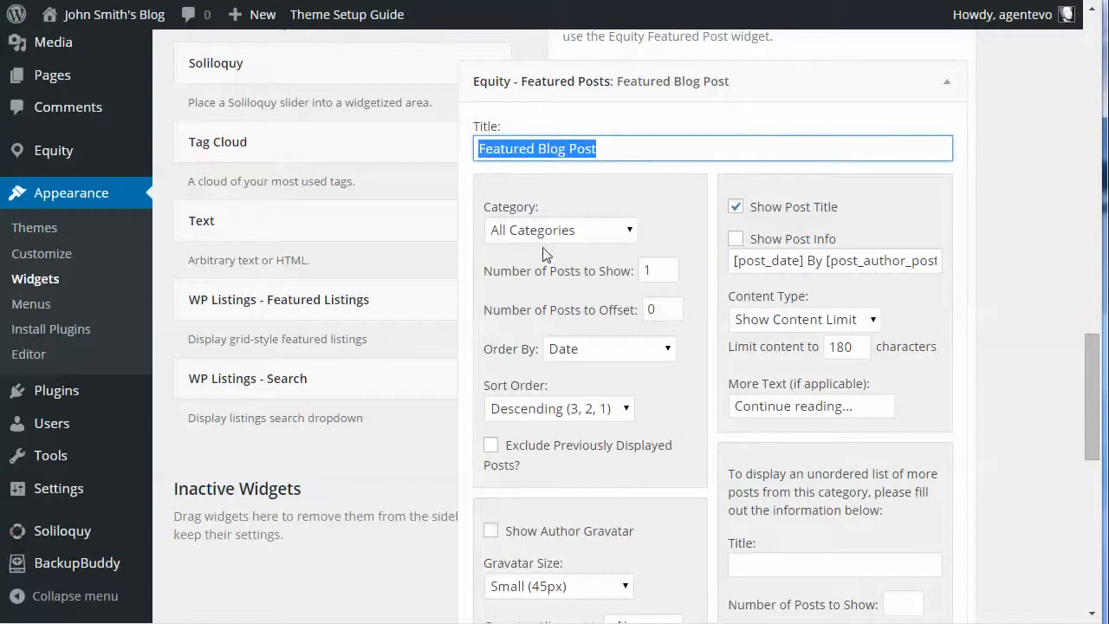
click(565, 231)
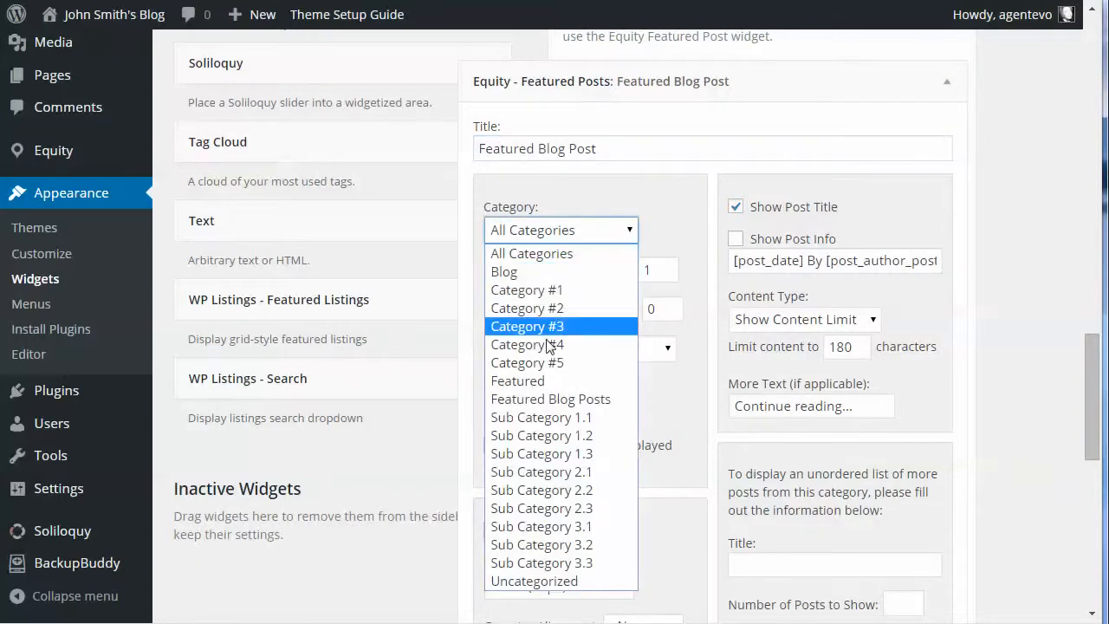
click(596, 254)
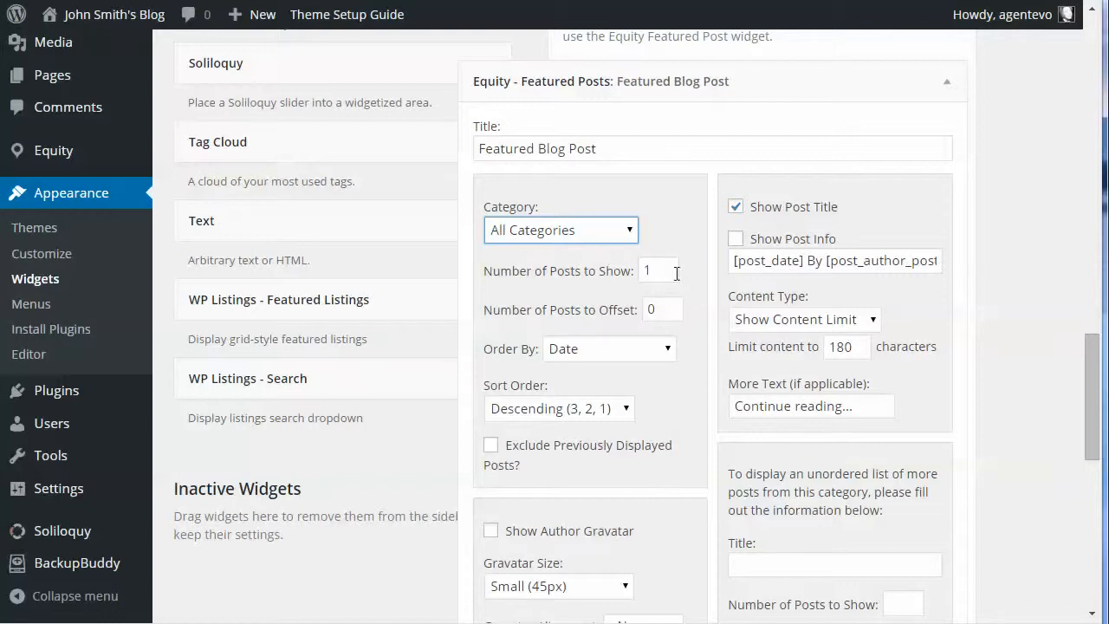
Step: Review the Featured Posts widget's number of posts, featured image and content limit settings, keeping Show Content Limit as the content type
drag(677, 272, 633, 277)
scroll(681, 367, down, 1)
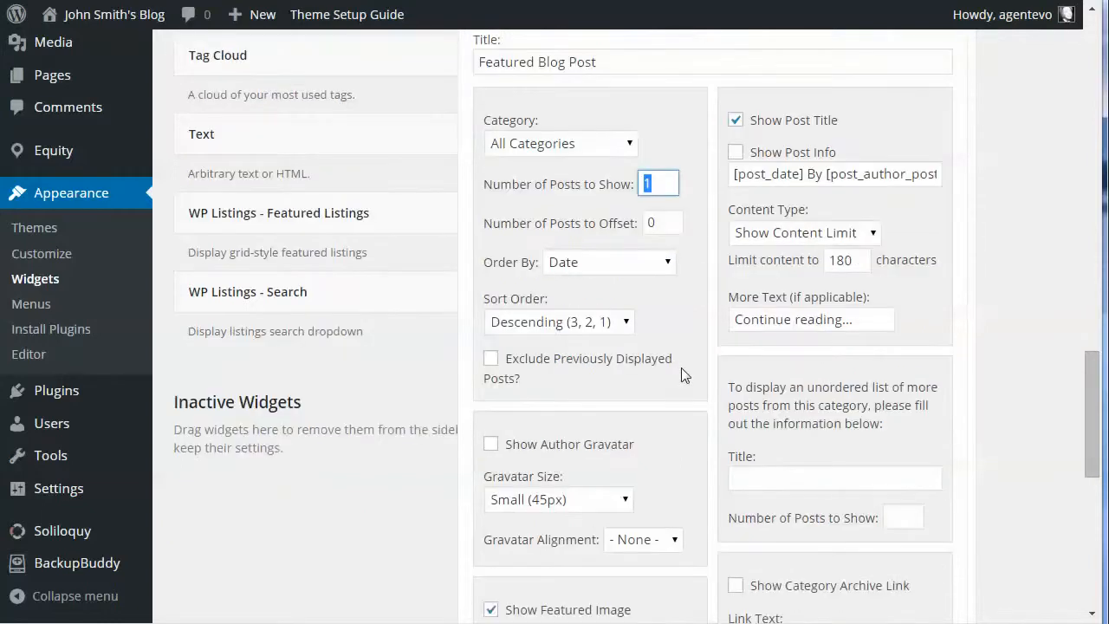
scroll(681, 367, down, 4)
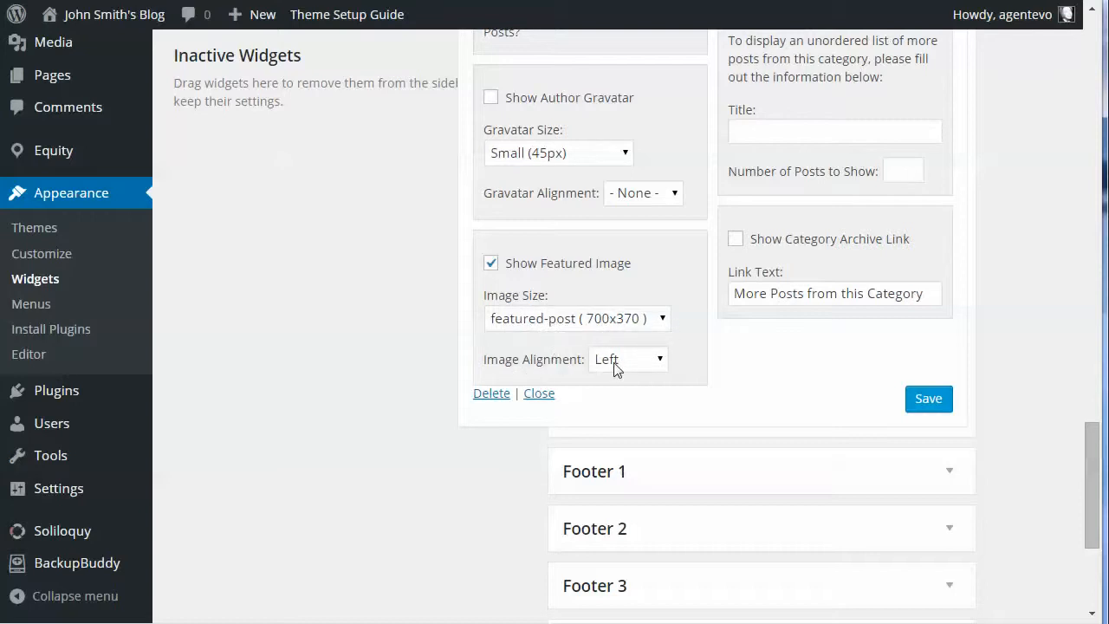
scroll(1081, 293, up, 4)
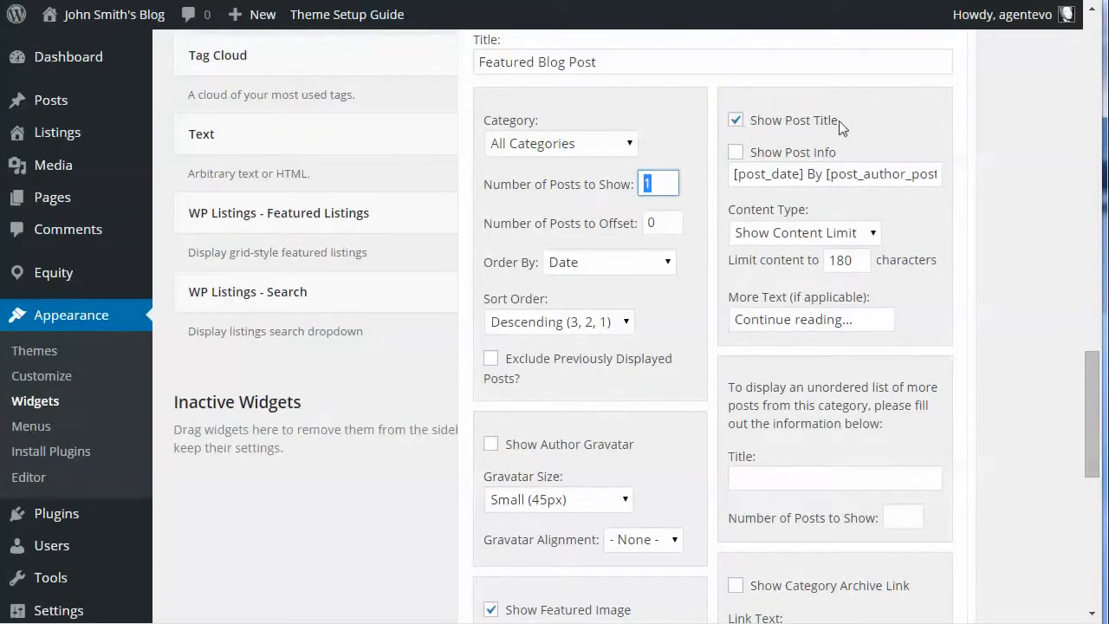
click(780, 233)
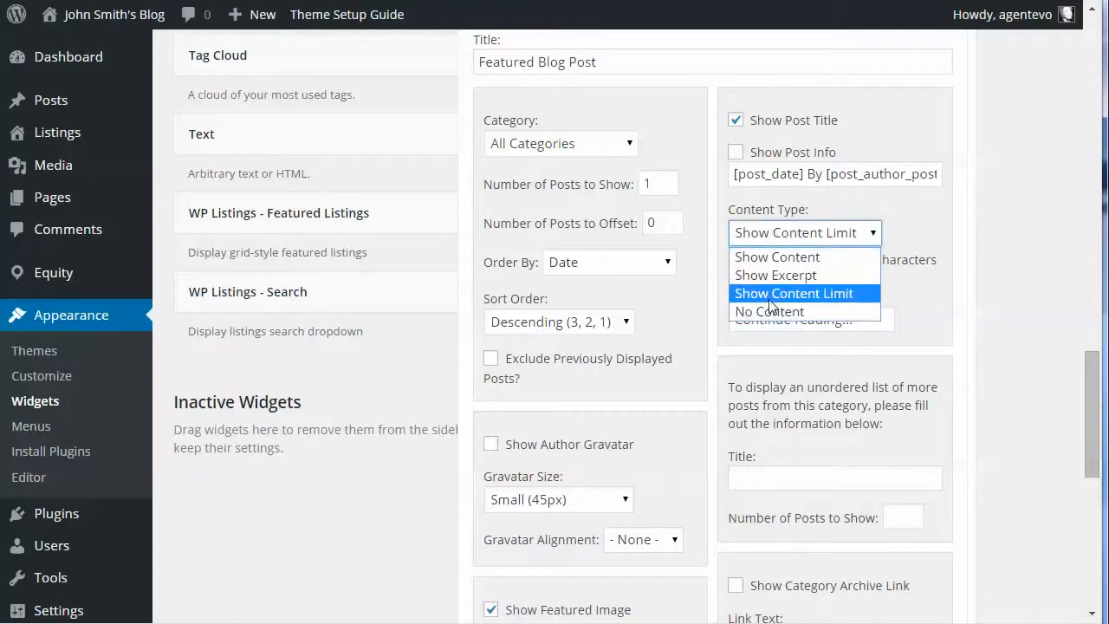
click(774, 294)
click(855, 261)
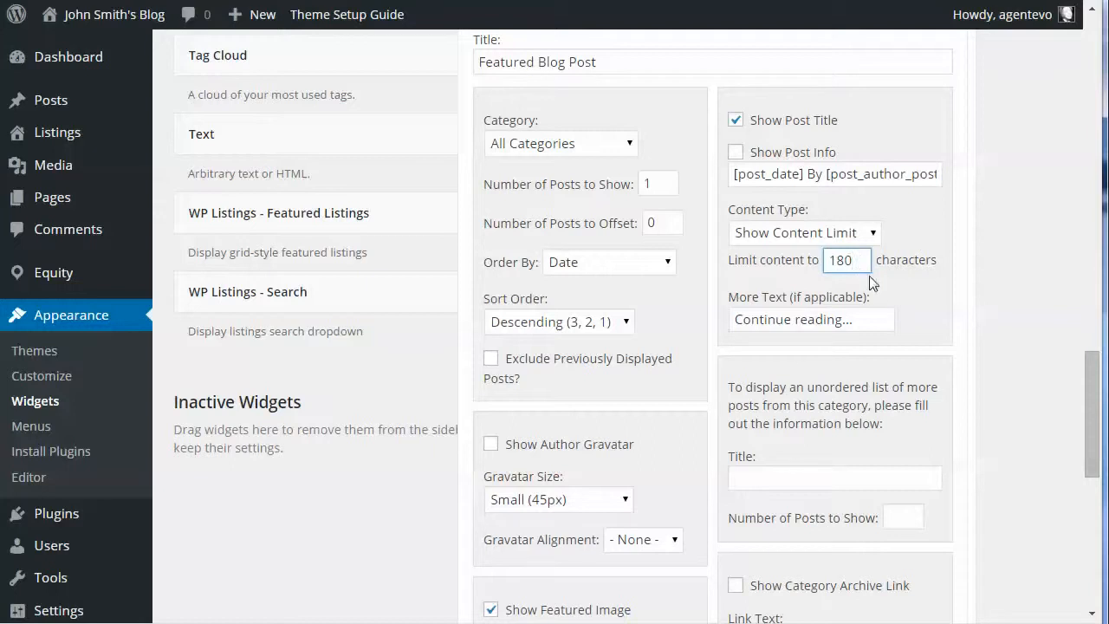
Step: View the Local Communities carousel and the Featured Blog Post title, image and excerpt on the site's home page
scroll(885, 310, down, 3)
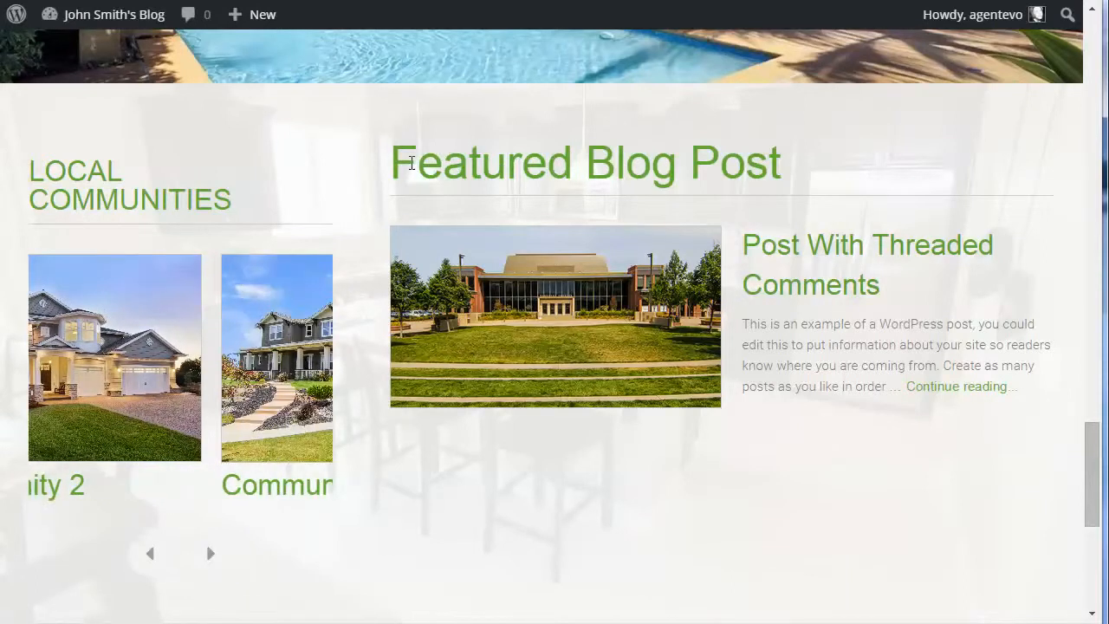
drag(418, 165, 770, 182)
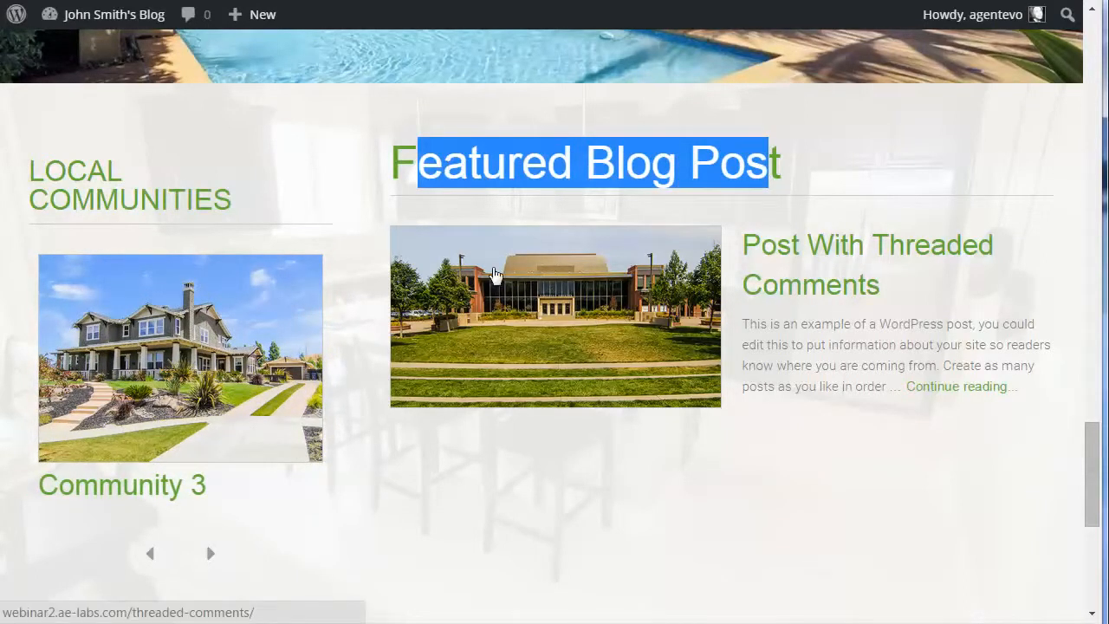
scroll(493, 274, down, 1)
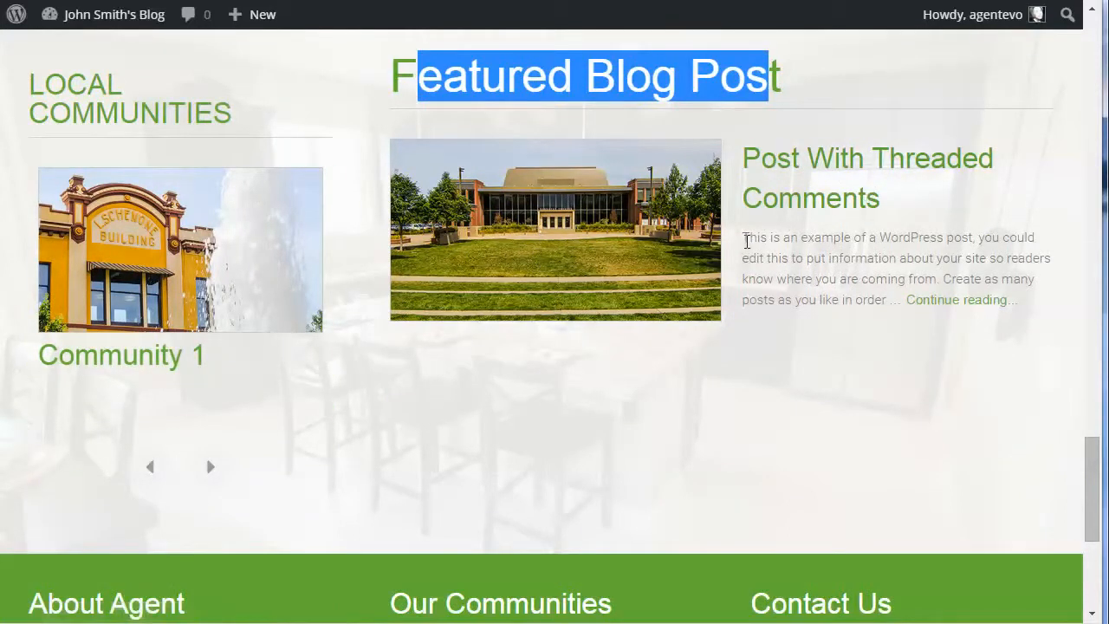
drag(745, 239, 890, 307)
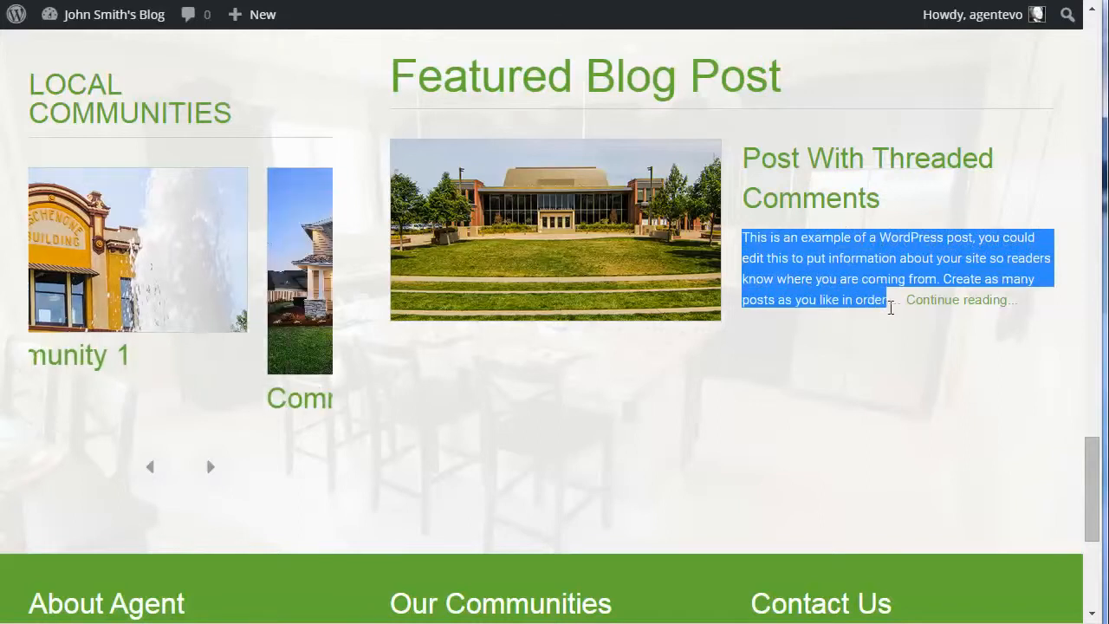